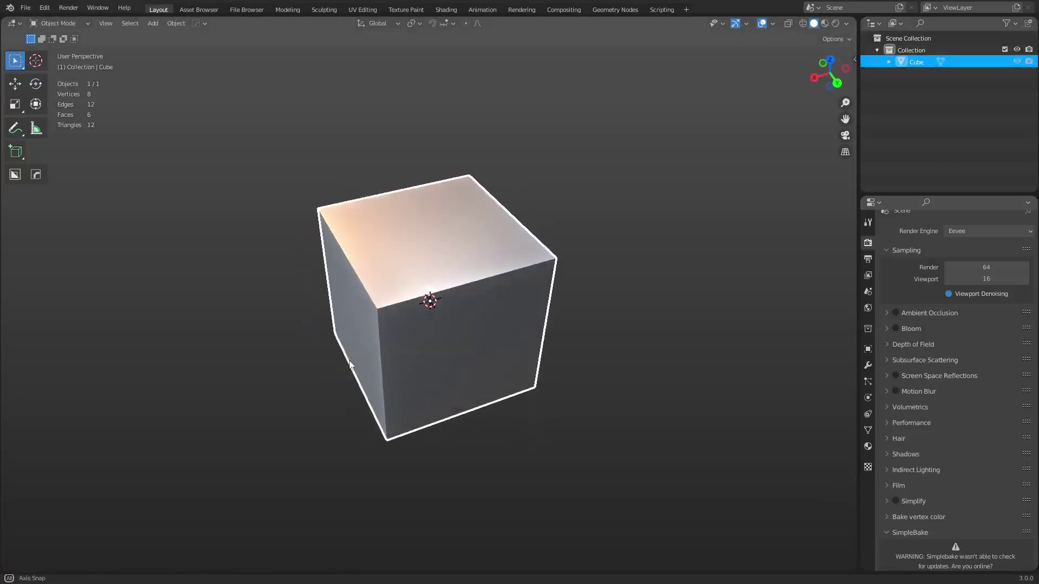
Step: Delete the cube and add a mesh plane in its place
key("x")
left_click(362, 356)
key("shift+a")
mouse_move(466, 275)
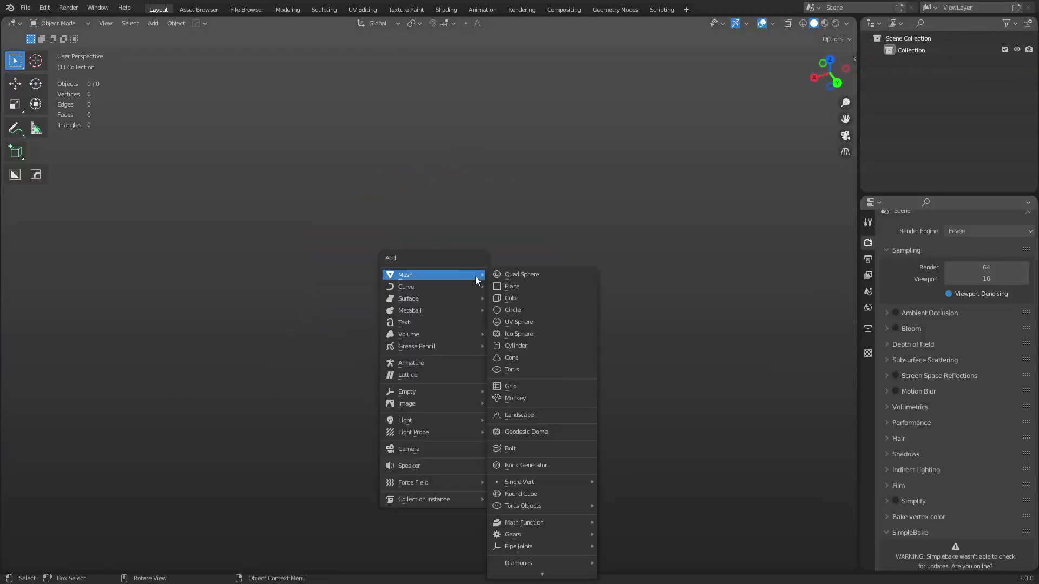
left_click(527, 288)
Step: Extrude one edge of the plane about 2.2 m along the X axis in Edit Mode
key("ctrl+Tab")
left_click(550, 286)
key("2")
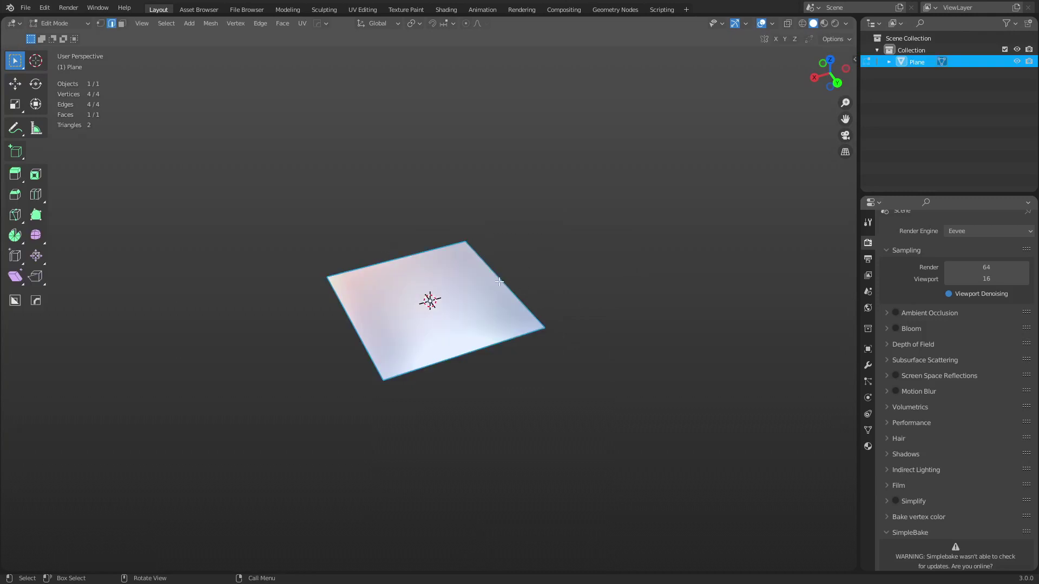
left_click(515, 292)
middle_click_drag(514, 291, 433, 355, "shift")
key("e")
key("x")
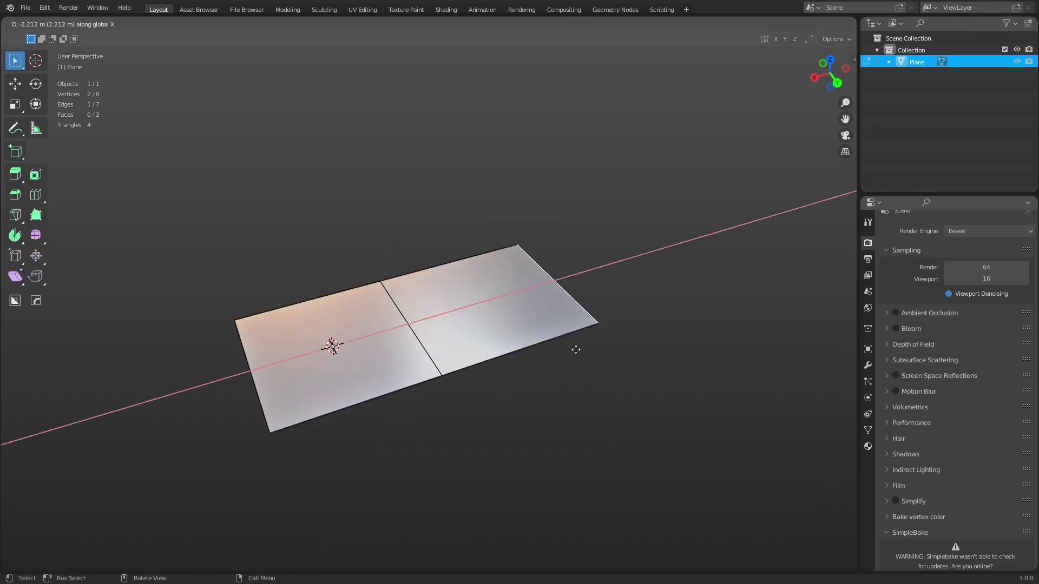
left_click(578, 349)
Step: Raise the extruded edge along the Z axis so the second face slopes upward, keeping its two vertices unmerged
key("shift+space")
key("g")
key("g")
key("z")
left_click(588, 282)
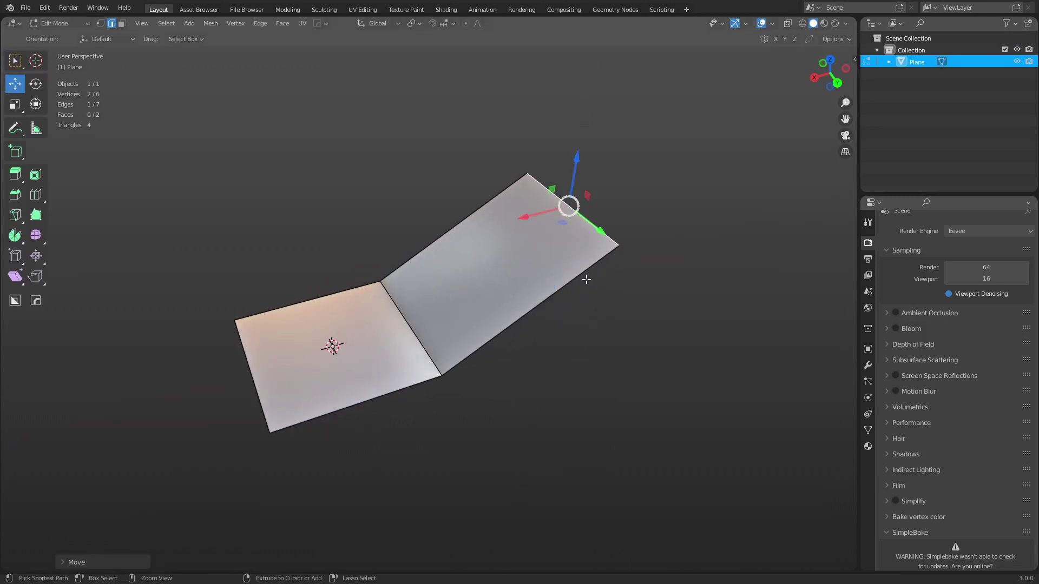
key("1")
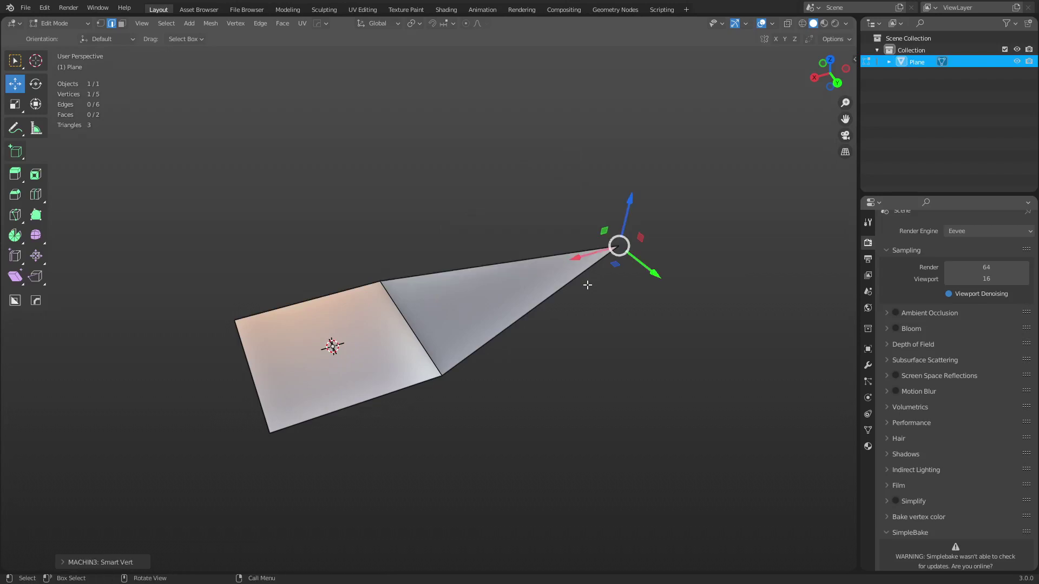
key("ctrl+z")
Step: Add a level 1 Subdivision Surface modifier to the plane in Object Mode
key("Tab")
left_click(535, 300)
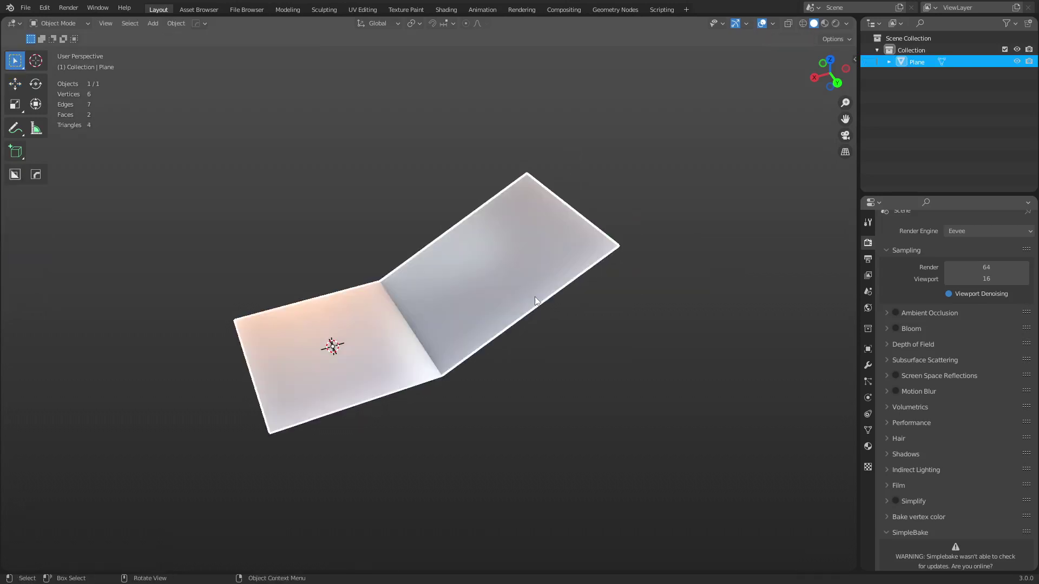
key("ctrl+1")
Step: Extrude the raised end edge along the X axis to form a flat upper section
key("Tab")
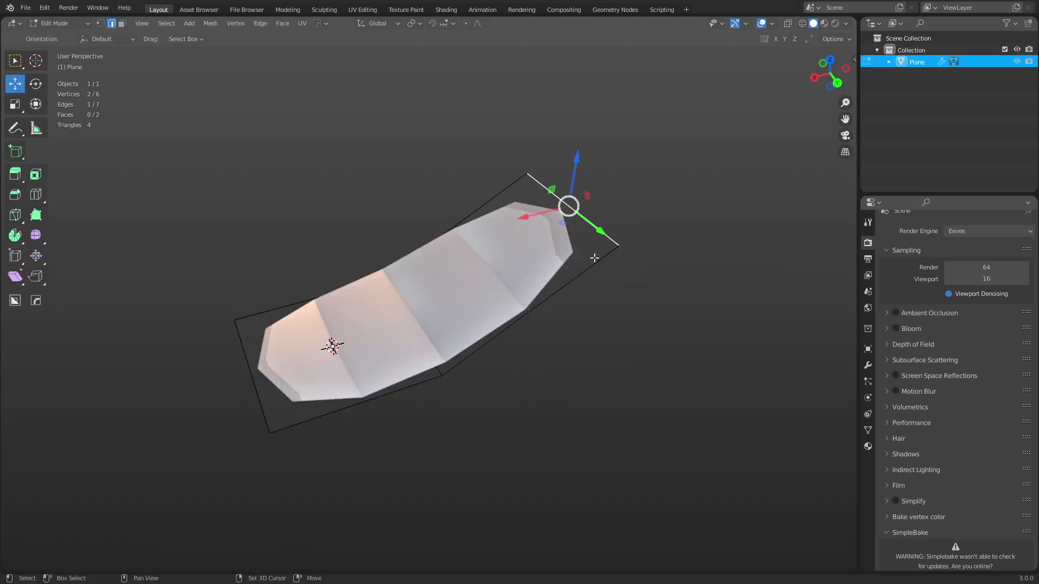
middle_click_drag(594, 262, 521, 293, "shift")
key("e")
key("x")
left_click(714, 281)
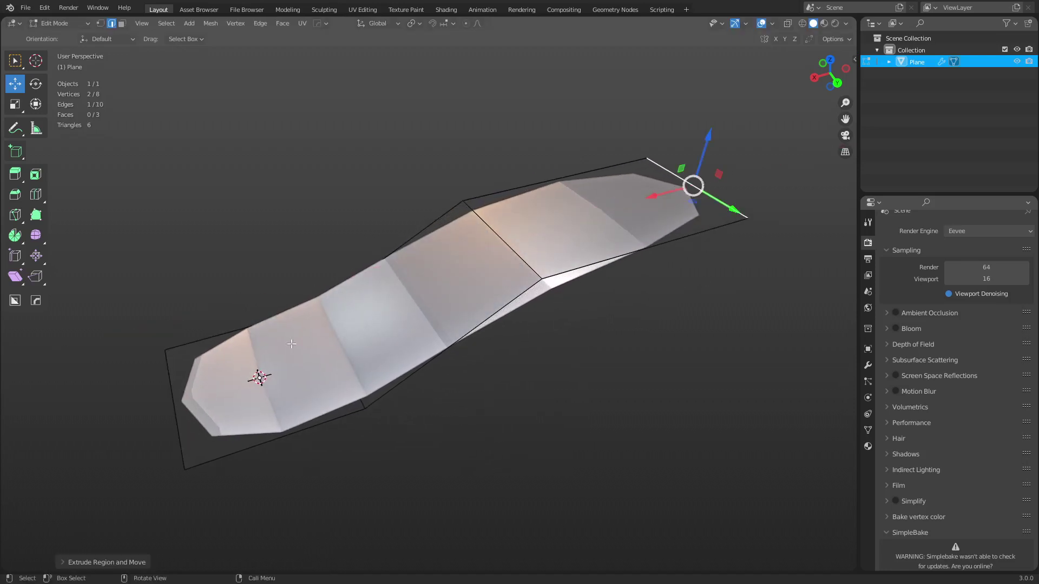
Step: Extrude the three edges along one long side in the Y direction to widen the stepped strip
left_click(227, 337)
left_click(390, 266, "shift")
left_click(506, 178, "shift")
key("e")
key("x")
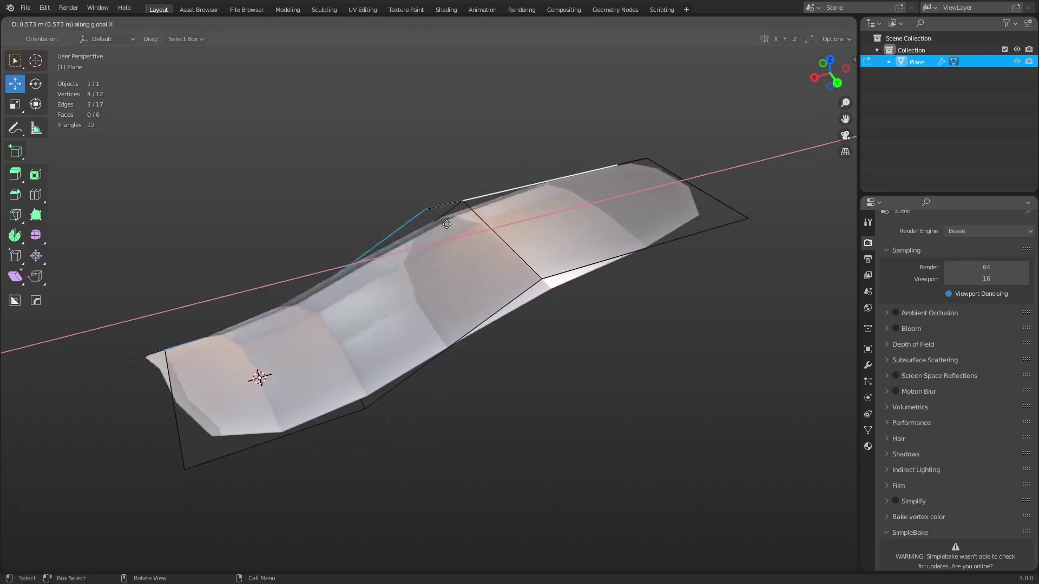
key("y")
left_click(360, 168)
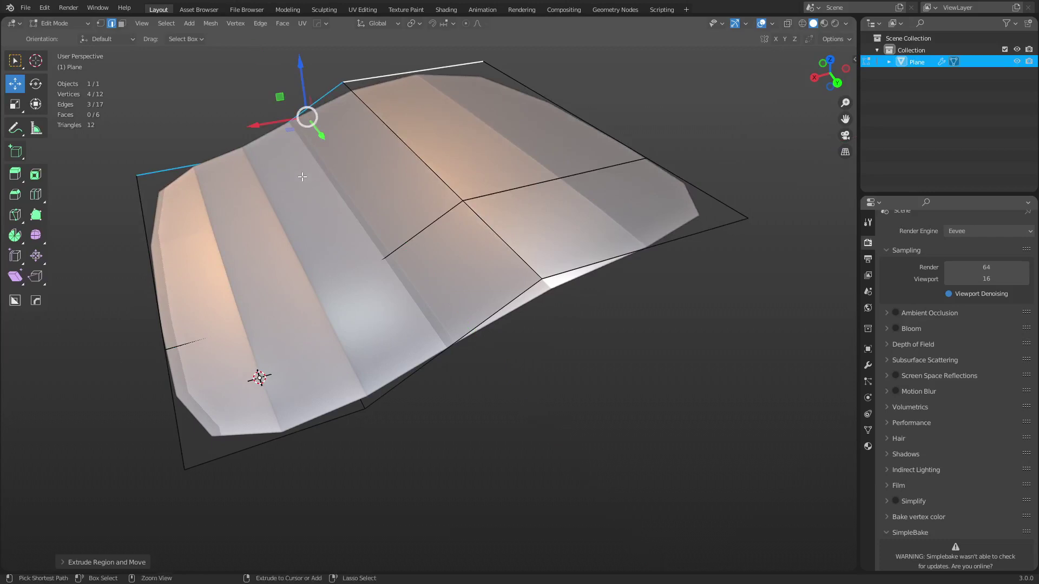
Step: Add a centred loop cut through the newly widened faces, running along the length of the strip
key("ctrl+r")
left_click(283, 200)
right_click(276, 204)
middle_click_drag(407, 251, 487, 270, "shift")
Step: Add a supporting loop cut on each side of the lower crease, slid close to it
key("3")
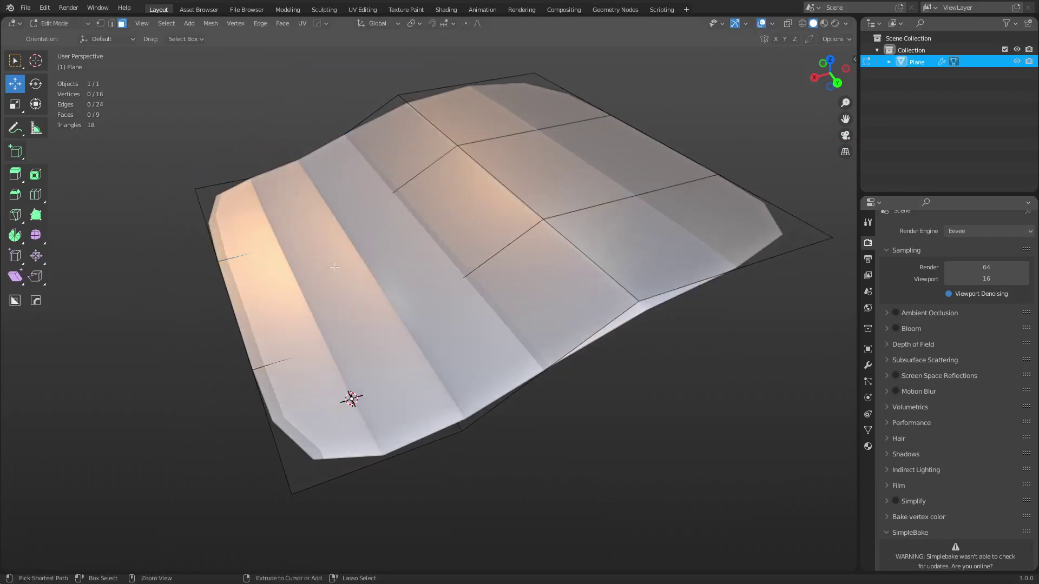
key("ctrl+r")
left_click(313, 274)
left_click(348, 283)
key("ctrl+r")
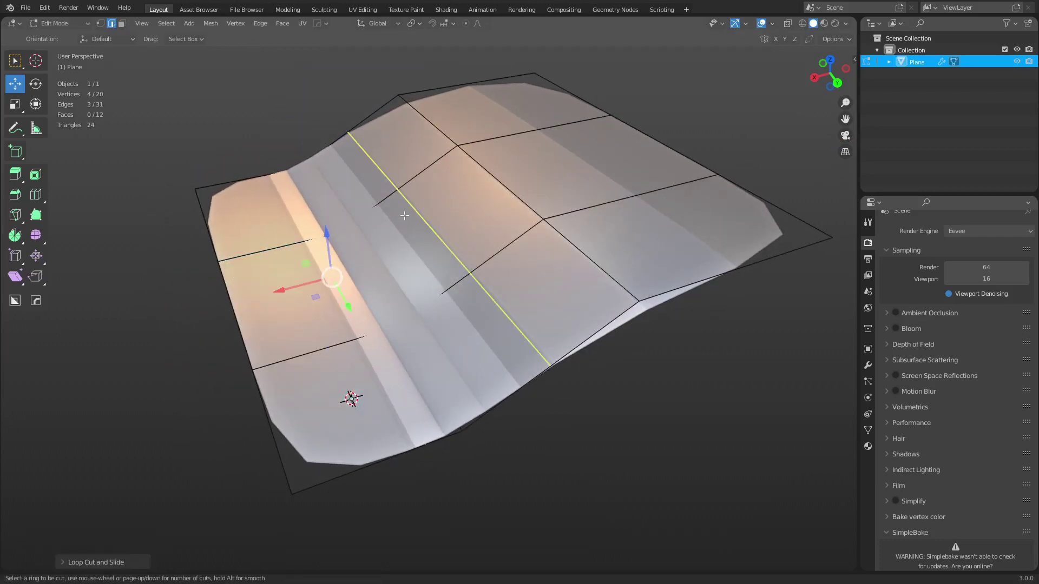
left_click(405, 216)
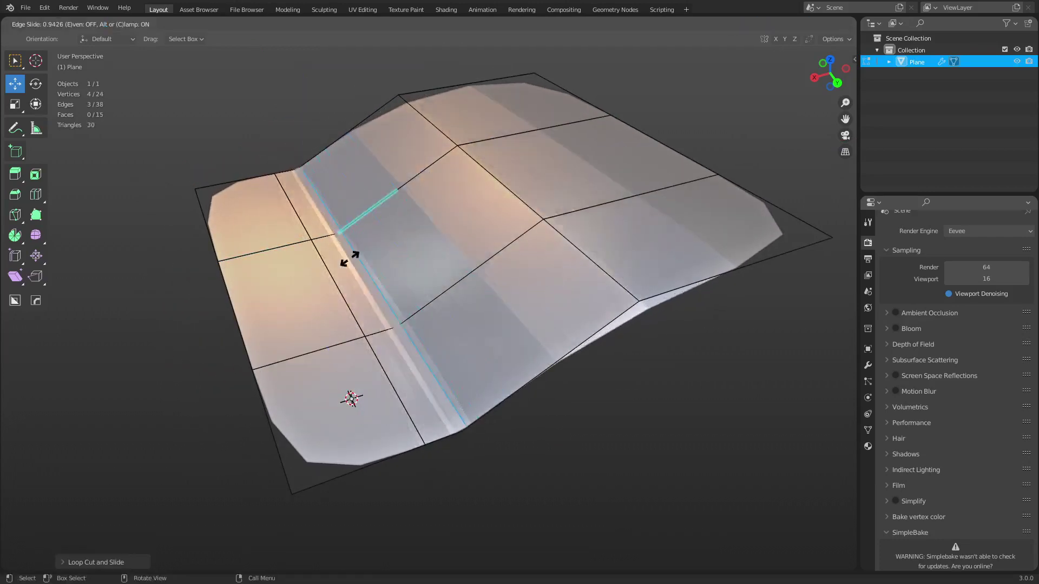
left_click(495, 200)
Step: Add supporting loop cuts close to both sides of the upper crease
key("ctrl+r")
left_click(551, 181)
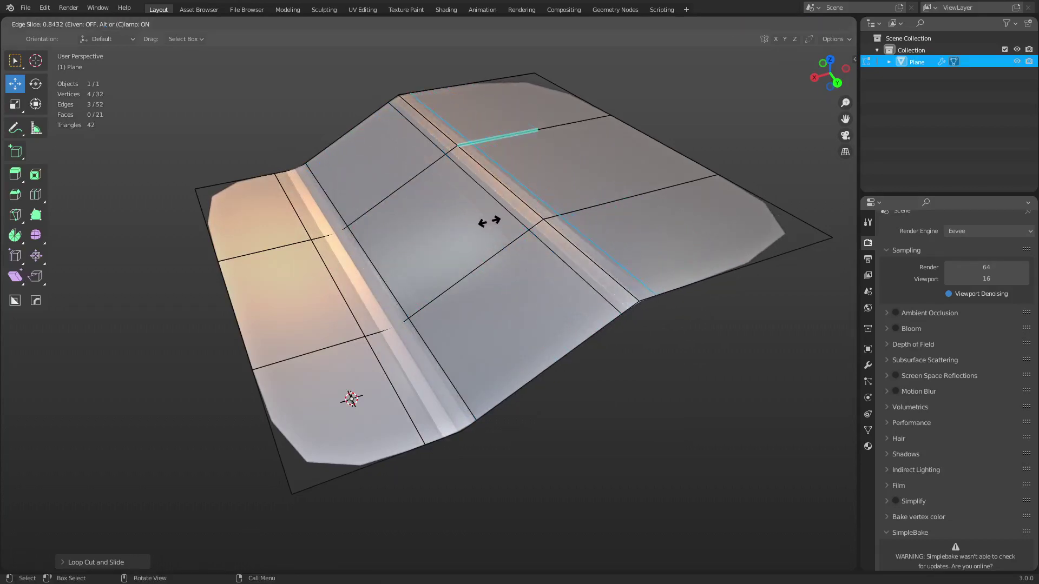
left_click(489, 222)
Step: Add a centred loop cut through the middle column of faces, crossing both creases
middle_click_drag(556, 232, 523, 245, "shift")
key("3")
middle_click_drag(408, 266, 470, 259)
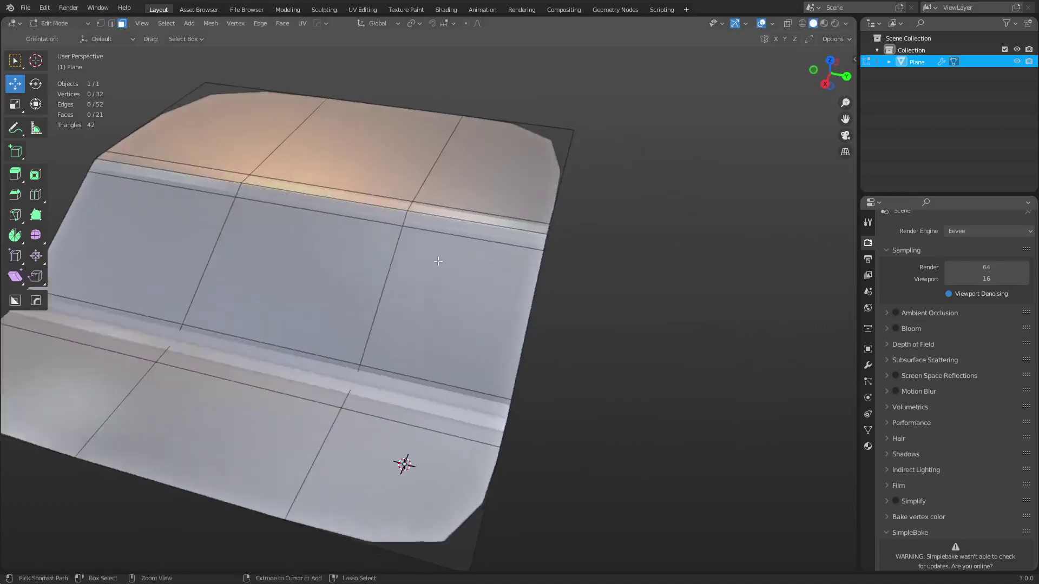
key("ctrl+r")
left_click(345, 219)
right_click(347, 219)
Step: Move the middle vertex of the upper border about 2 m inward along the X axis to form a notch
middle_click_drag(387, 254, 494, 272, "shift")
key("1")
left_click(456, 136)
key("g")
key("x")
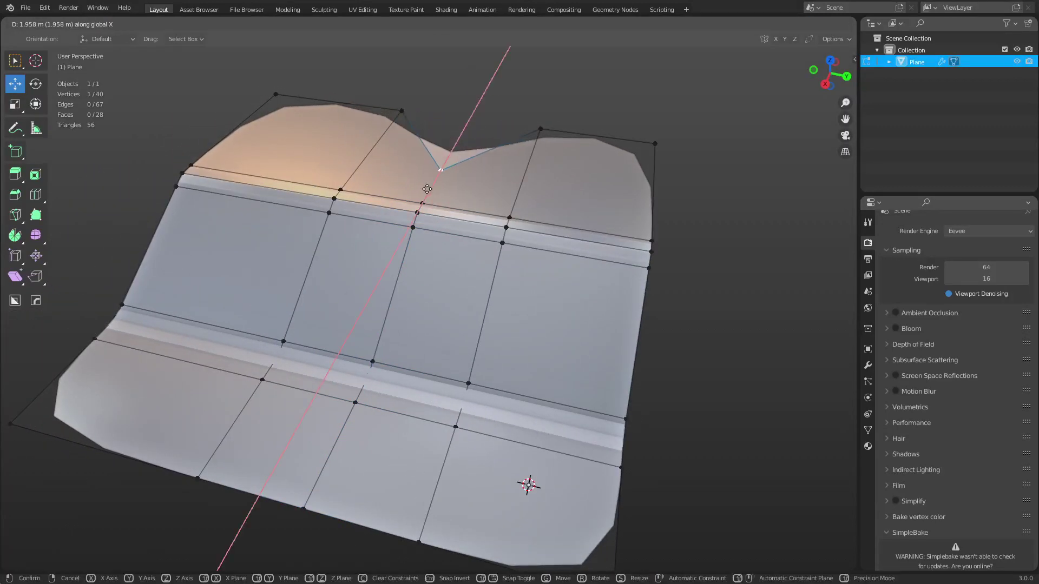
left_click(445, 174)
Step: Cut a zigzag line with the Knife from the lower border across both creases to the far side of the upper section
middle_click_drag(323, 345, 480, 301)
middle_click_drag(406, 335, 425, 408)
key("k")
left_click(441, 514)
left_click(371, 389)
left_click(463, 206)
left_click(593, 142)
left_click(568, 71)
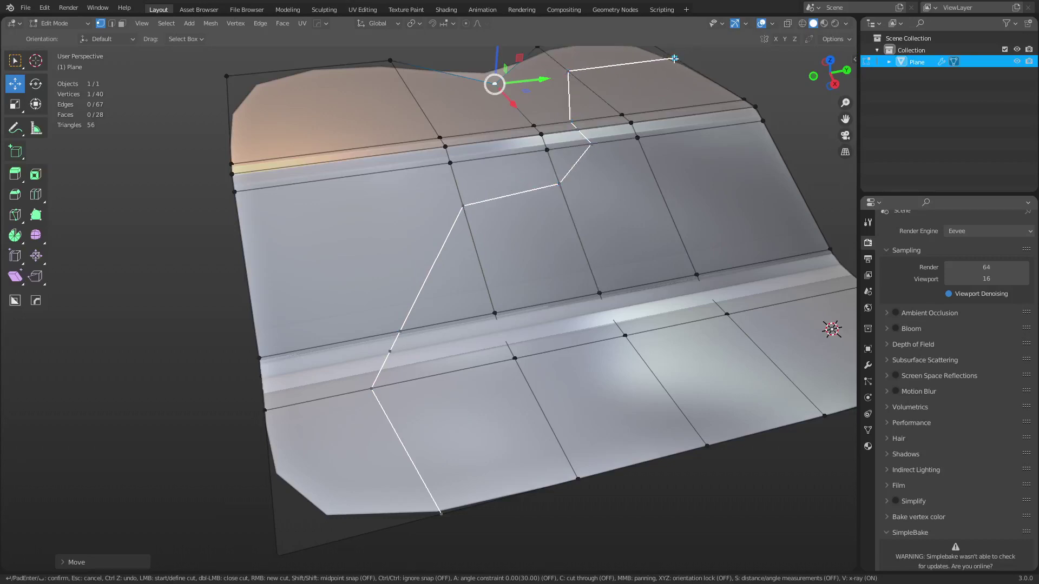
left_click(673, 59)
key("Return")
Step: Switch the plane to Object Mode and turn on its wireframe overlay
key("ctrl+Tab")
left_click(563, 313)
middle_click_drag(614, 313, 527, 313, "shift")
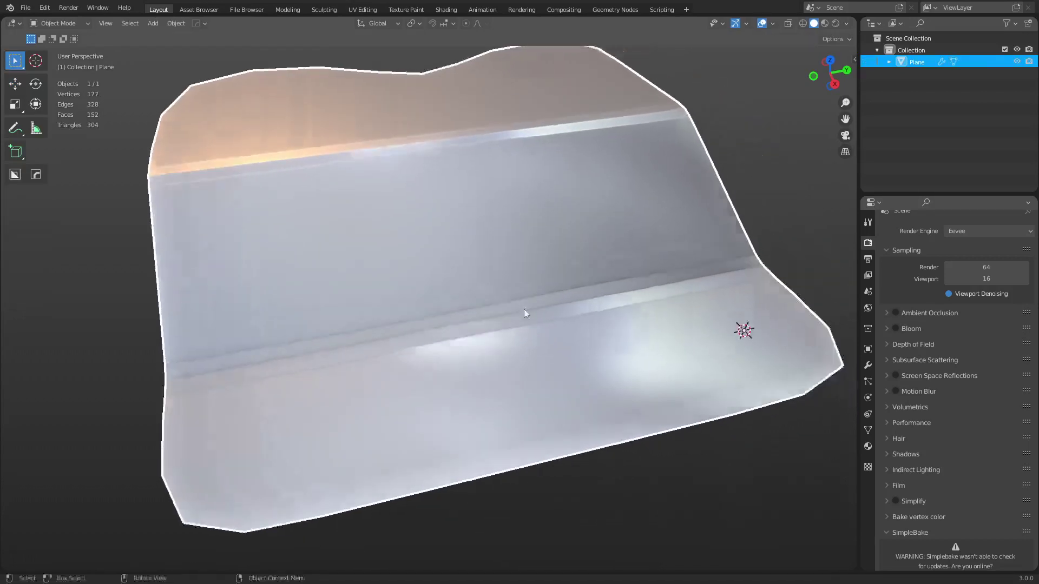
key("shift+w")
middle_click_drag(599, 396, 460, 444)
left_click(151, 329)
scroll(253, 356, "down", 3)
middle_click_drag(476, 400, 502, 355, "shift")
scroll(502, 355, "up", 1)
left_click(520, 353)
Step: Set the Subdivision modifier's viewport level to 3 and deselect the plane
left_click(868, 365)
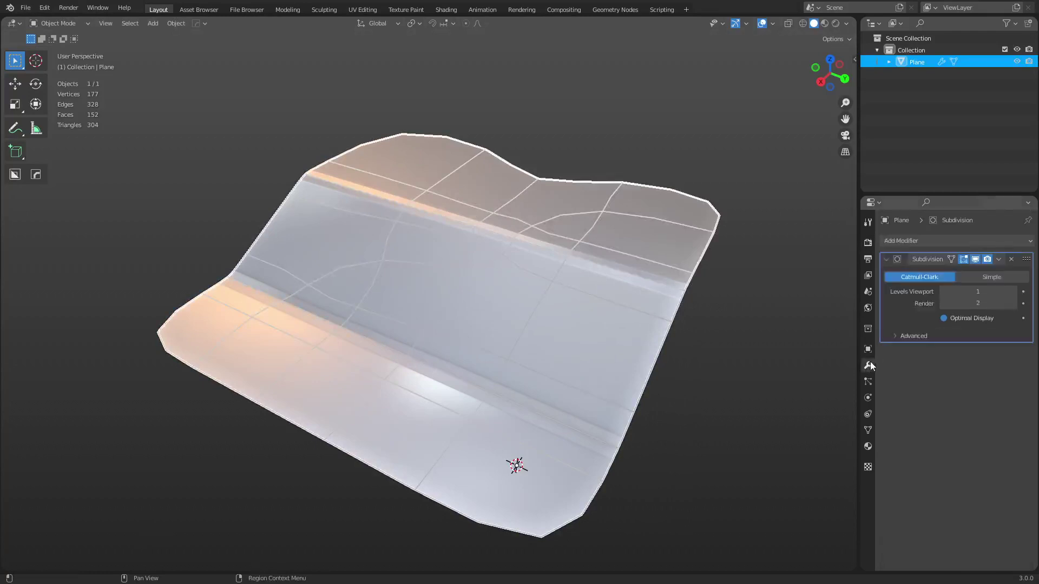
left_click(1012, 292)
left_click(1011, 293)
left_click(753, 375)
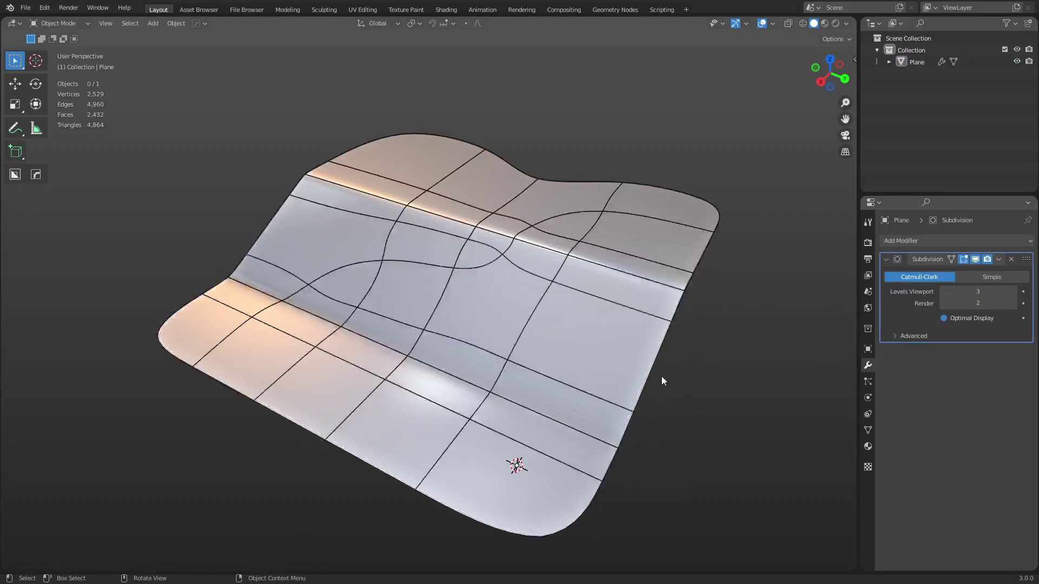
Step: Turn off the Subdivision modifier's Edit Mode display and its Optimal Display option
middle_click_drag(660, 378, 616, 359)
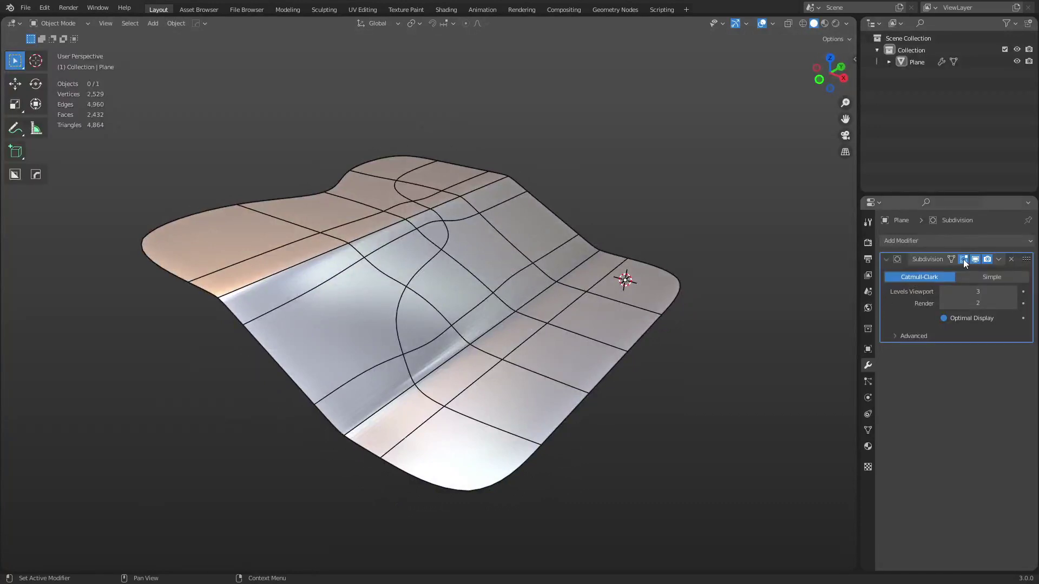
mouse_move(531, 318)
middle_mouse_down()
mouse_move(476, 328)
mouse_move(526, 306)
middle_mouse_up()
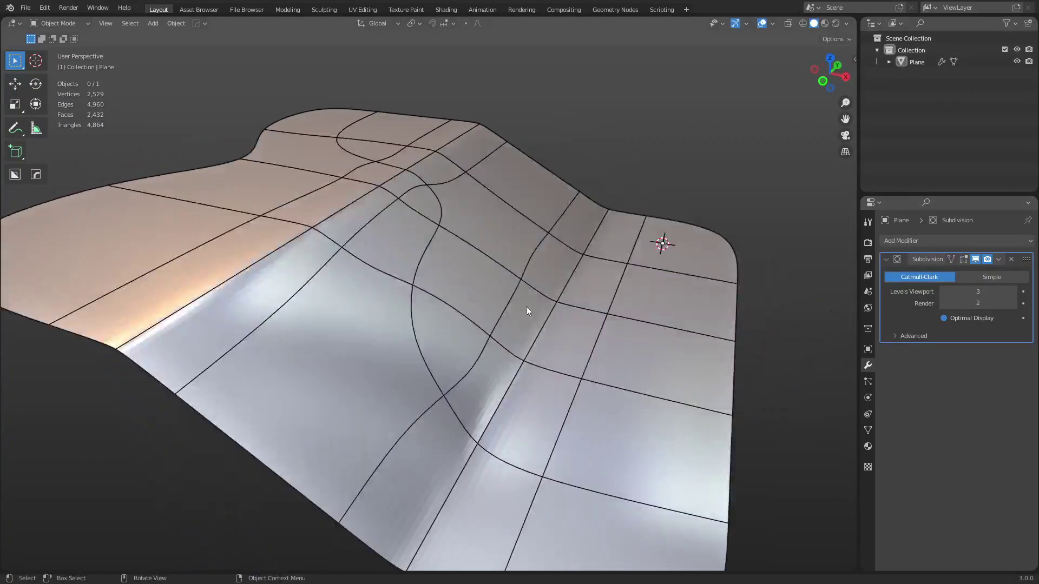
left_click(963, 319)
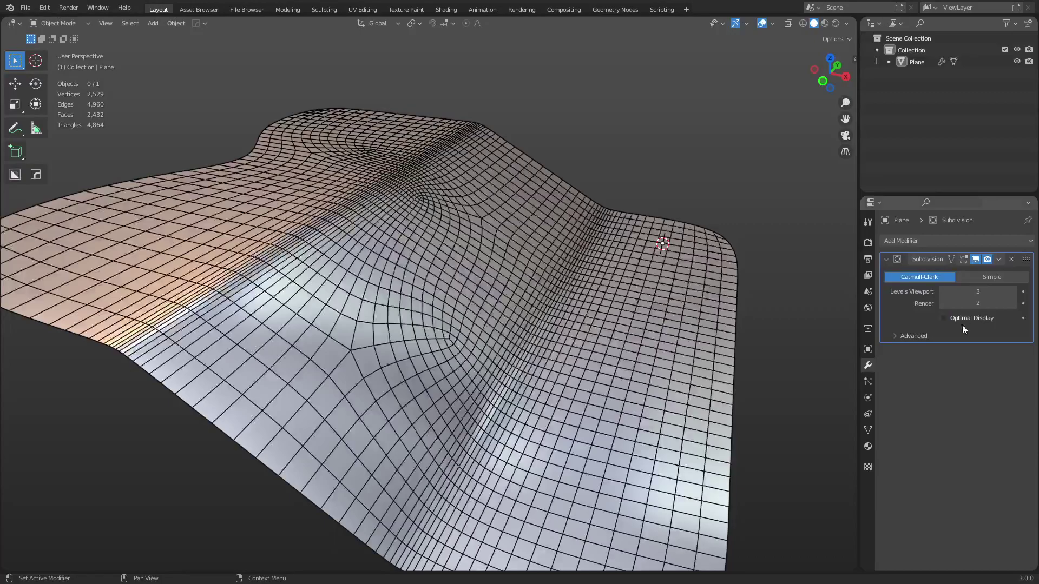
Step: Knife three more edges from the zigzag cut to the notch vertex, a vertex above the lower crease and the slope's outer border
middle_click_drag(523, 361, 389, 353)
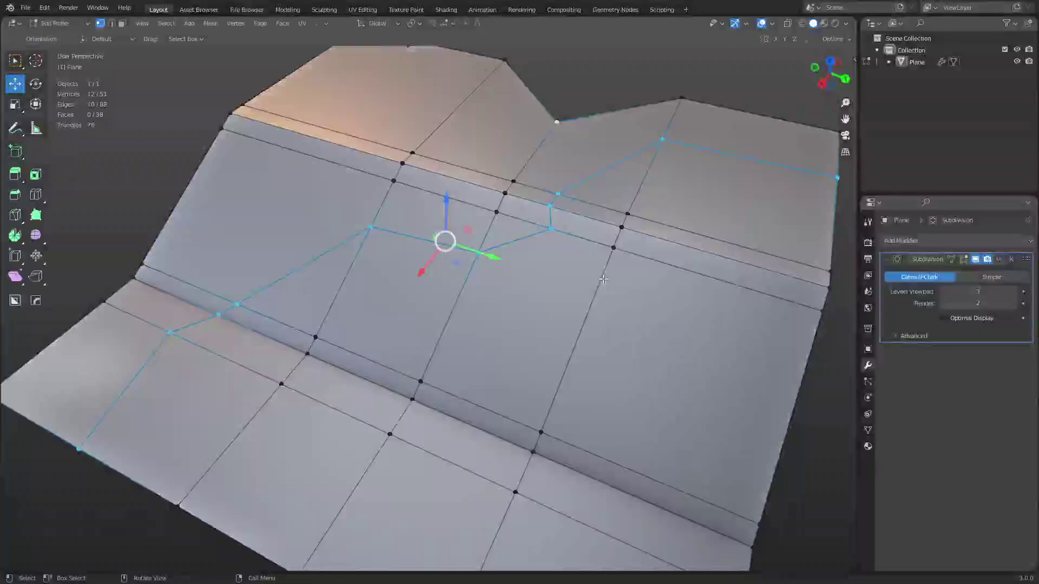
middle_click_drag(546, 336, 518, 347)
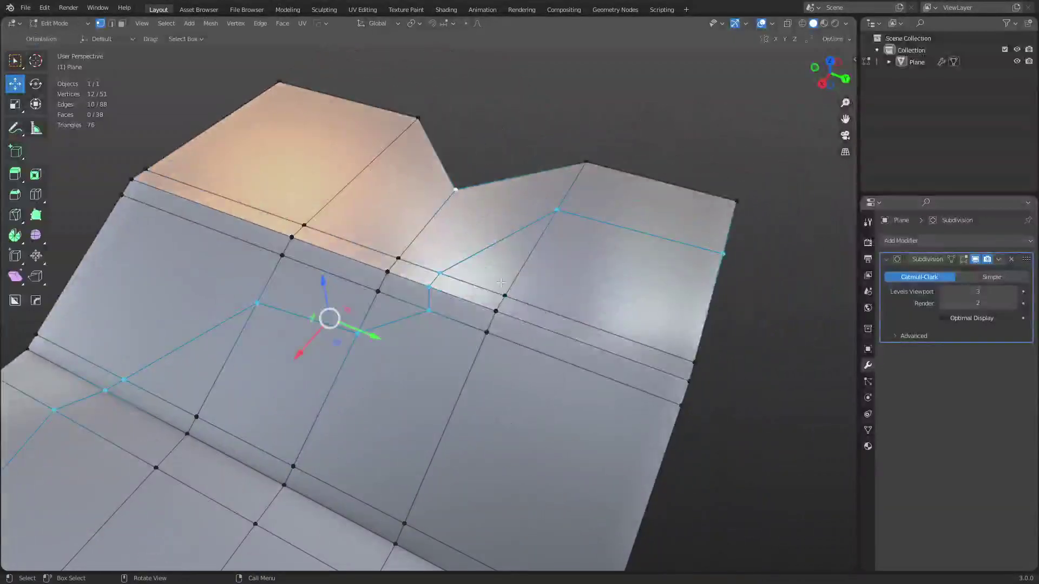
key("k")
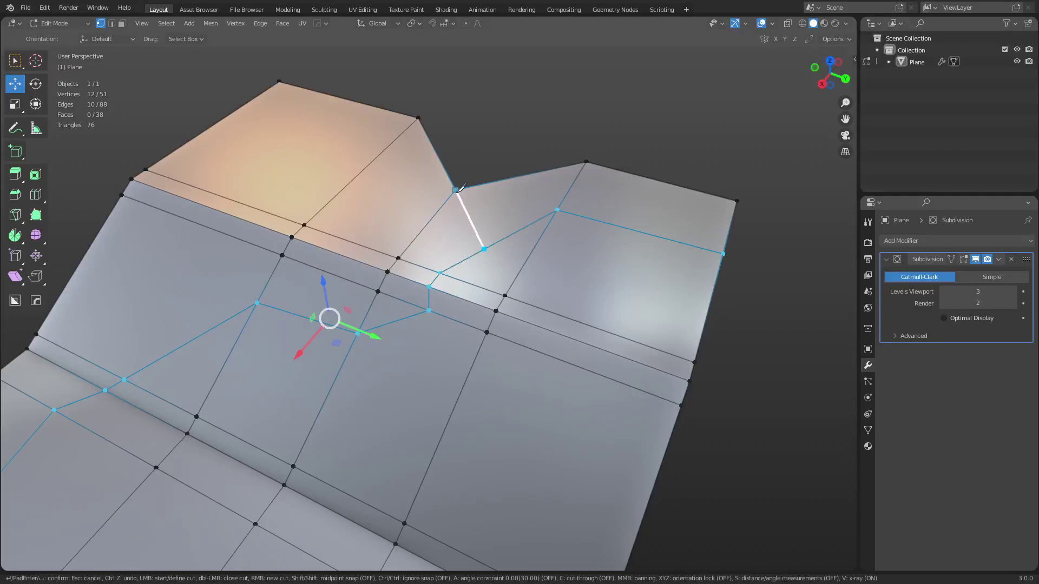
middle_click_drag(424, 410, 471, 227, "shift")
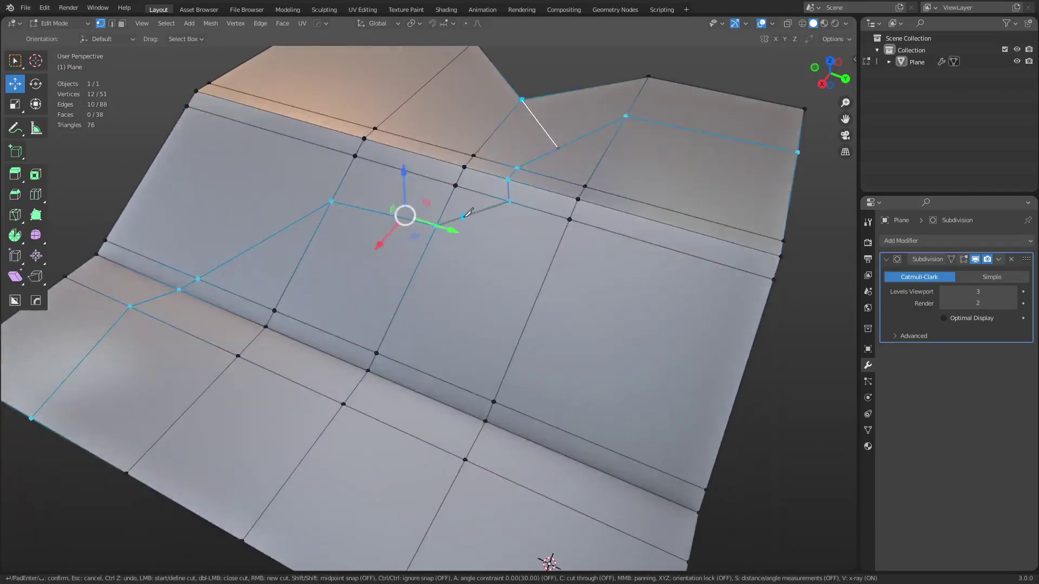
left_click(464, 216)
middle_click_drag(278, 324, 449, 272)
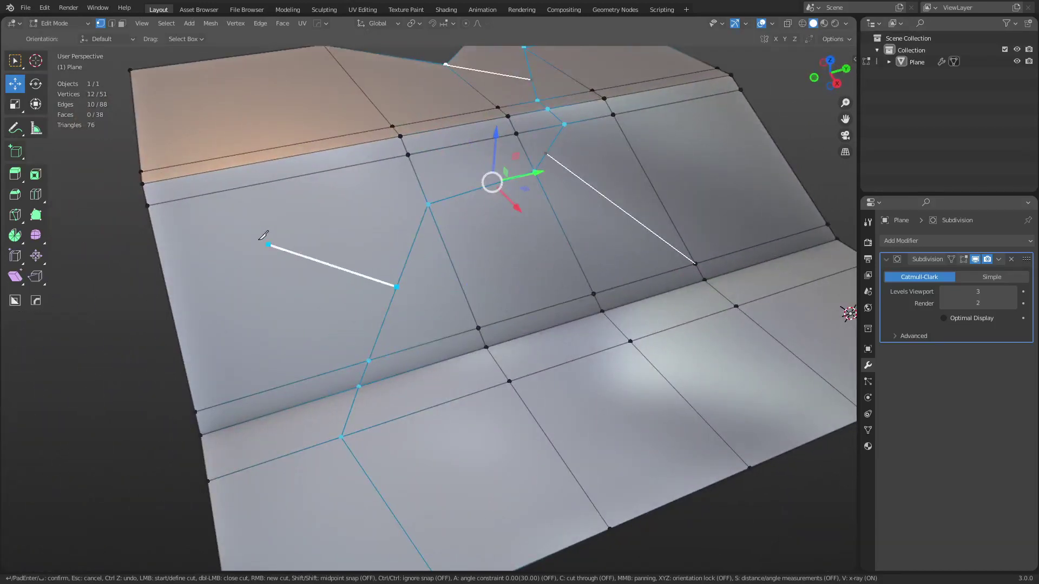
left_click(148, 206)
key("Return")
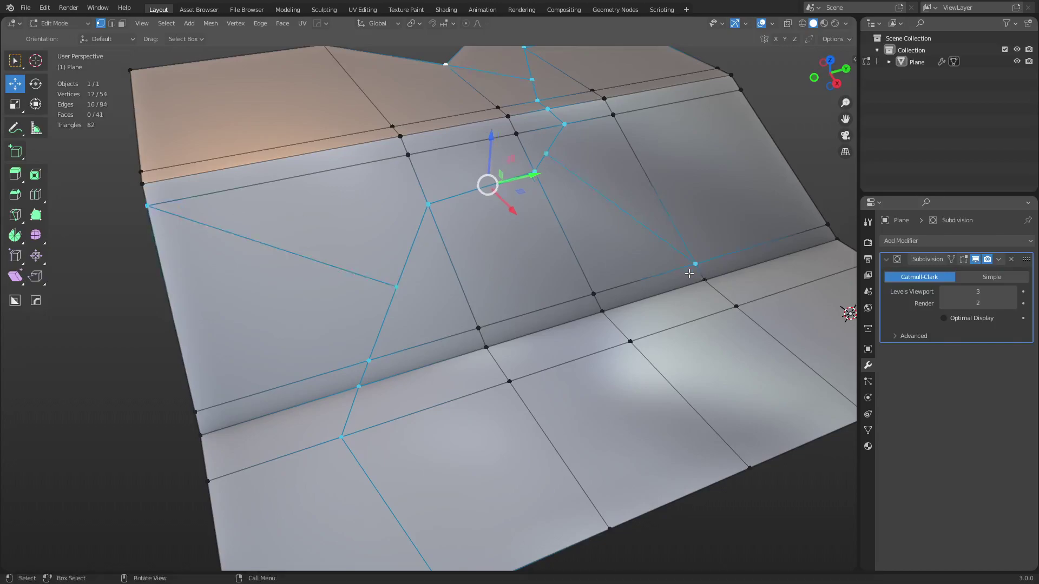
Step: Examine the edge flow of the dense subdivided wireframe and compare it with the base mesh in Edit Mode
key("ctrl+Tab")
left_click(618, 278)
middle_click_drag(618, 278, 565, 378)
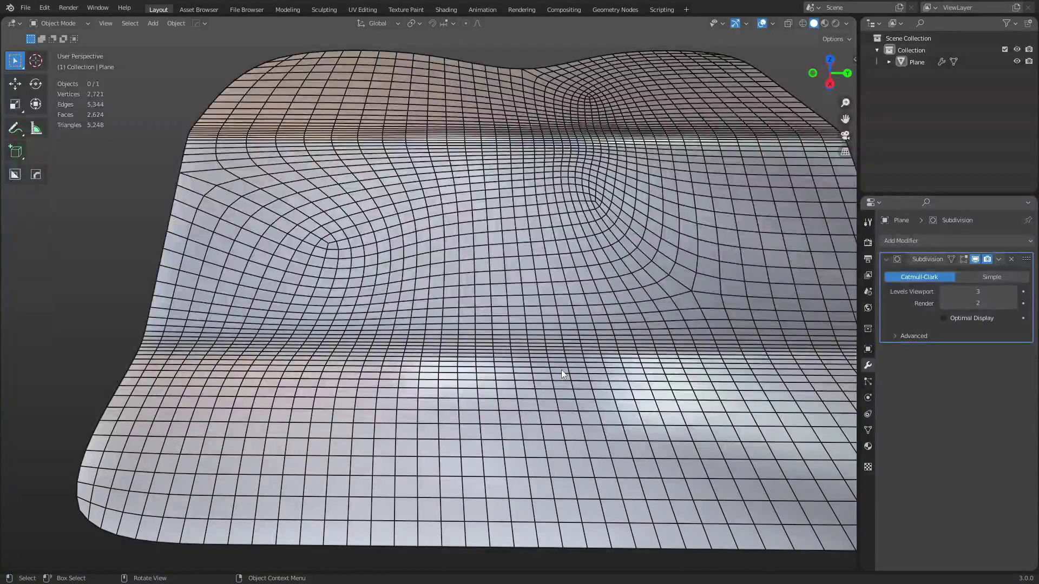
key("Tab")
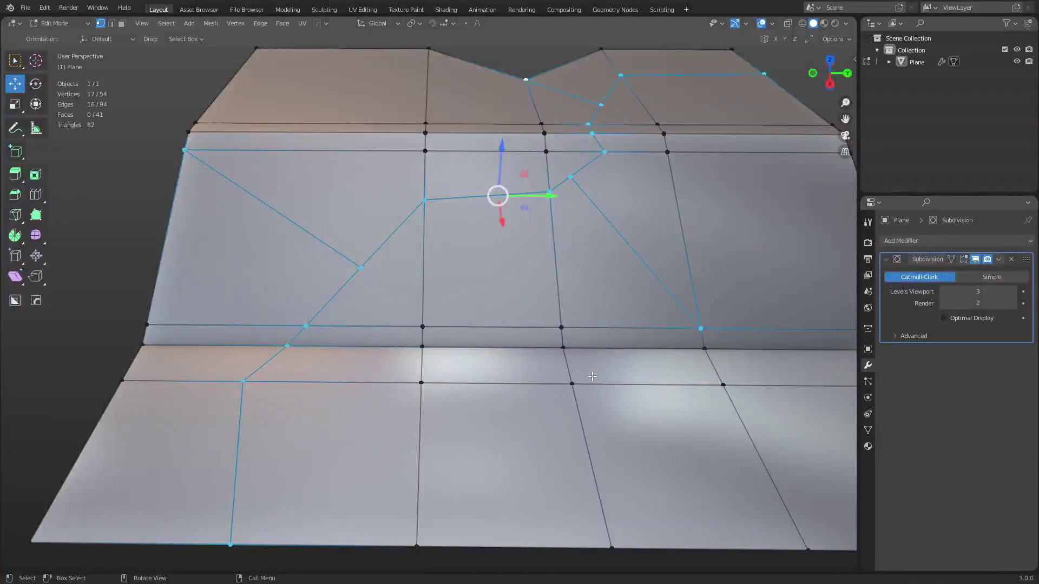
middle_click_drag(591, 376, 458, 360)
middle_click_drag(610, 318, 524, 349, "shift")
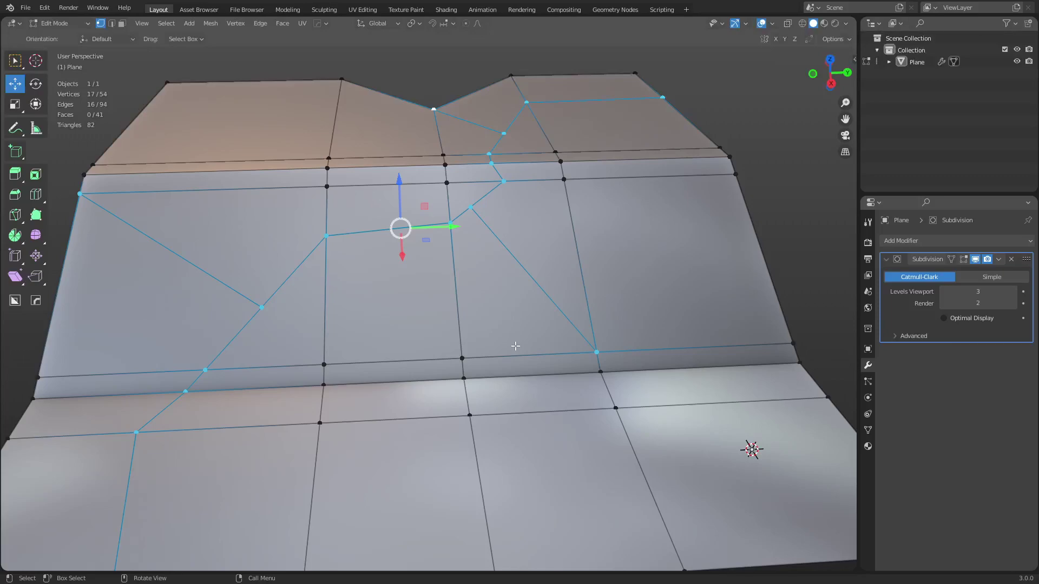
key("ctrl+Tab")
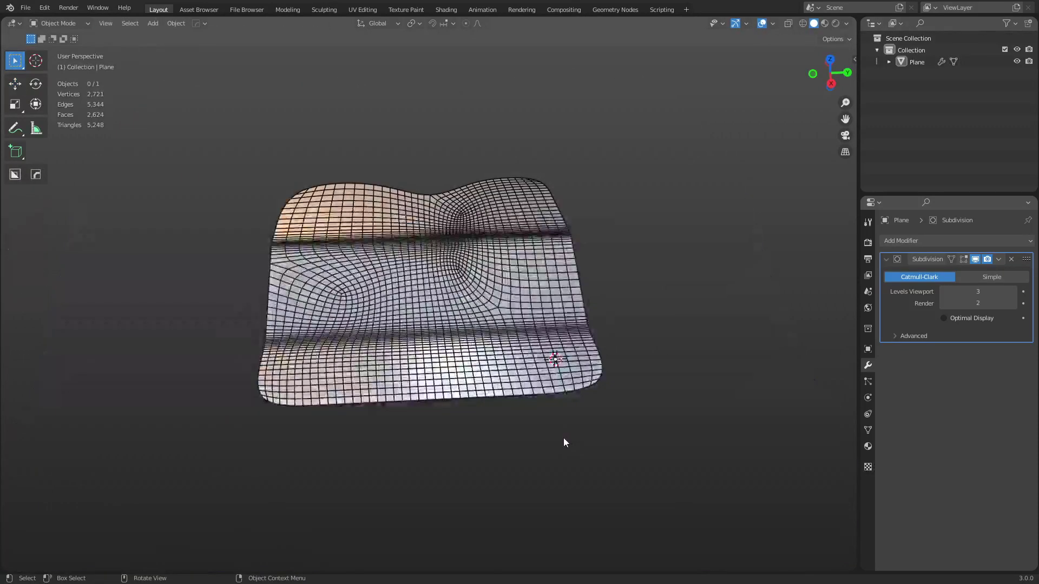
Step: Add a plane and move it in X and Y to the empty space in front of the subdivided surface
key("shift+a")
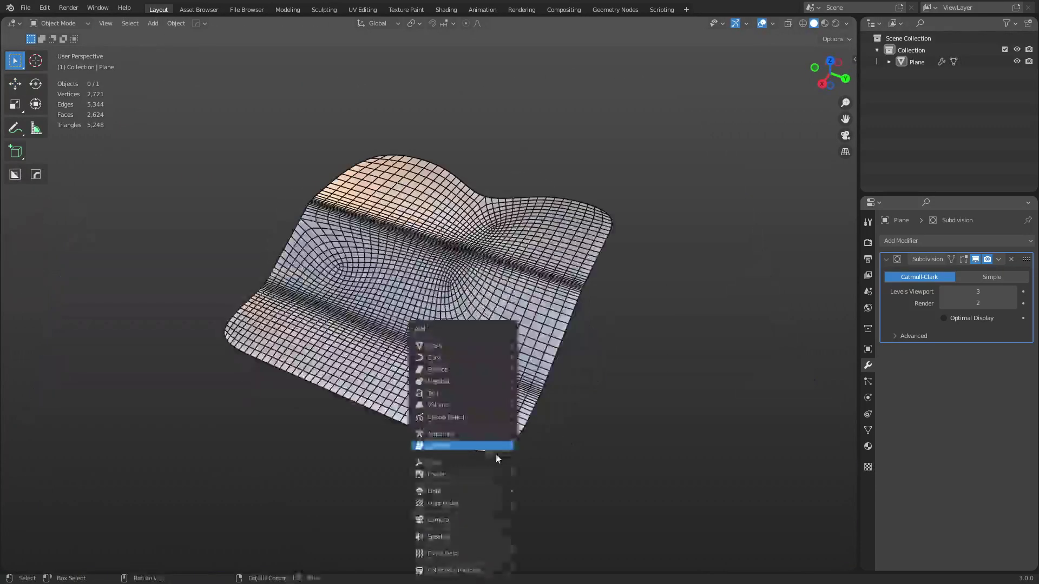
mouse_move(476, 346)
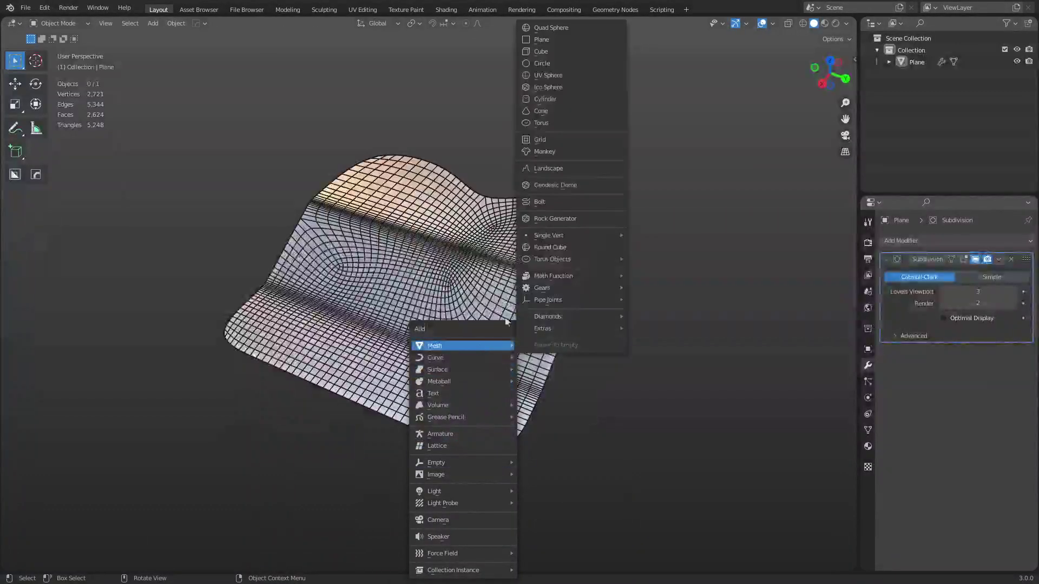
left_click(563, 41)
middle_click_drag(472, 426, 494, 200, "shift")
key("shift+space")
key("g")
key("g")
key("y")
key("x")
left_click(325, 414)
Step: Duplicate the new plane and place the copy beside it with a gap between them
key("shift+d")
key("x")
left_click(197, 369)
key("y")
left_click(162, 347)
middle_click_drag(379, 402, 408, 392, "shift")
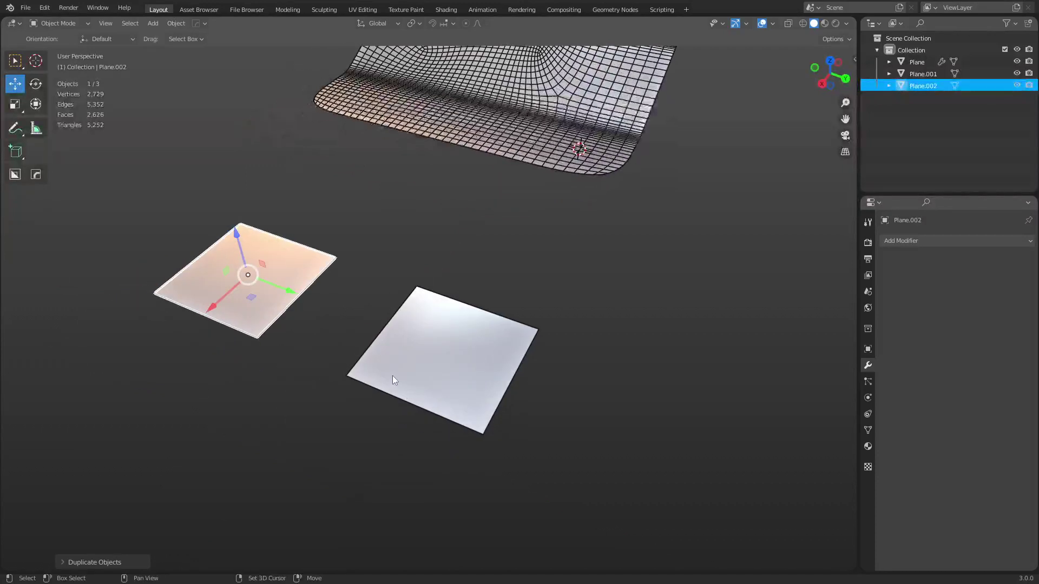
Step: Merge the two rear vertices of the duplicated plane at their centre to turn it into a triangle
key("ctrl+Tab")
left_click(379, 319)
left_click(240, 223)
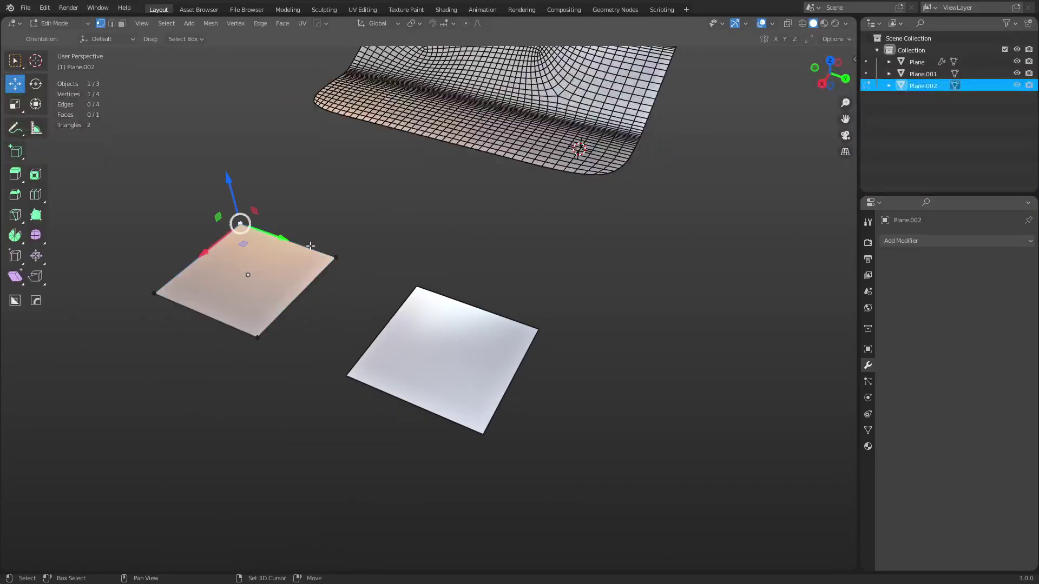
left_click(336, 258, "shift")
key("alt+1")
key("ctrl+Tab")
left_click(379, 320)
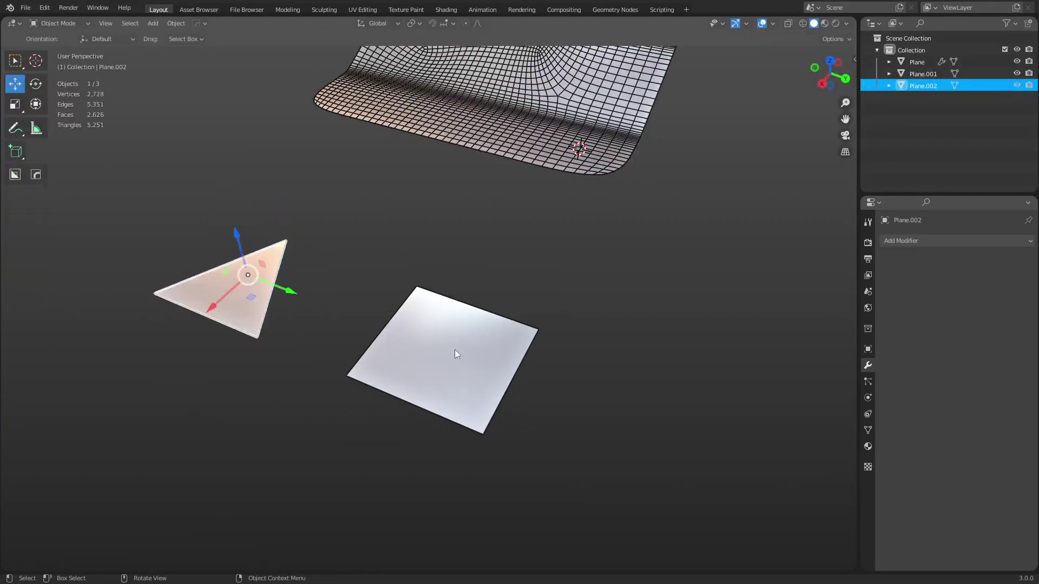
Step: Subdivide the edge of the original square plane that faces the triangle
left_click(455, 350)
key("ctrl+Tab")
left_click(498, 352)
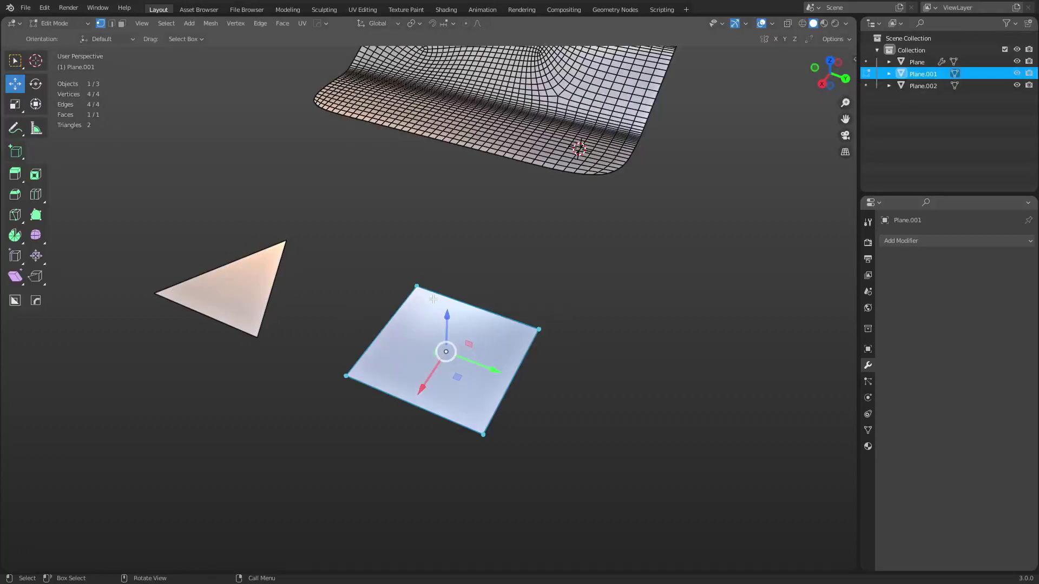
left_click(384, 323)
right_click(383, 323)
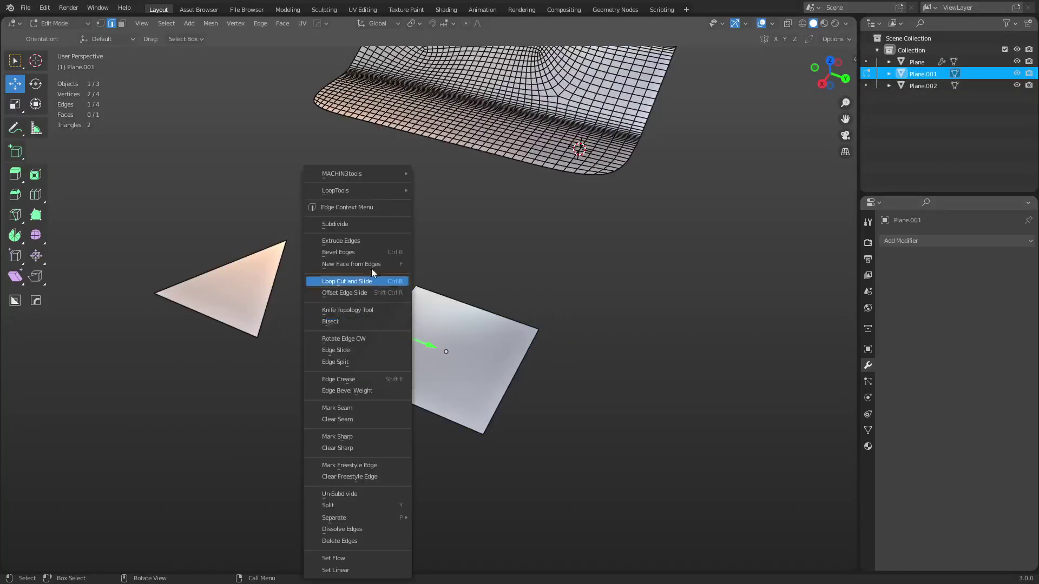
left_click(376, 224)
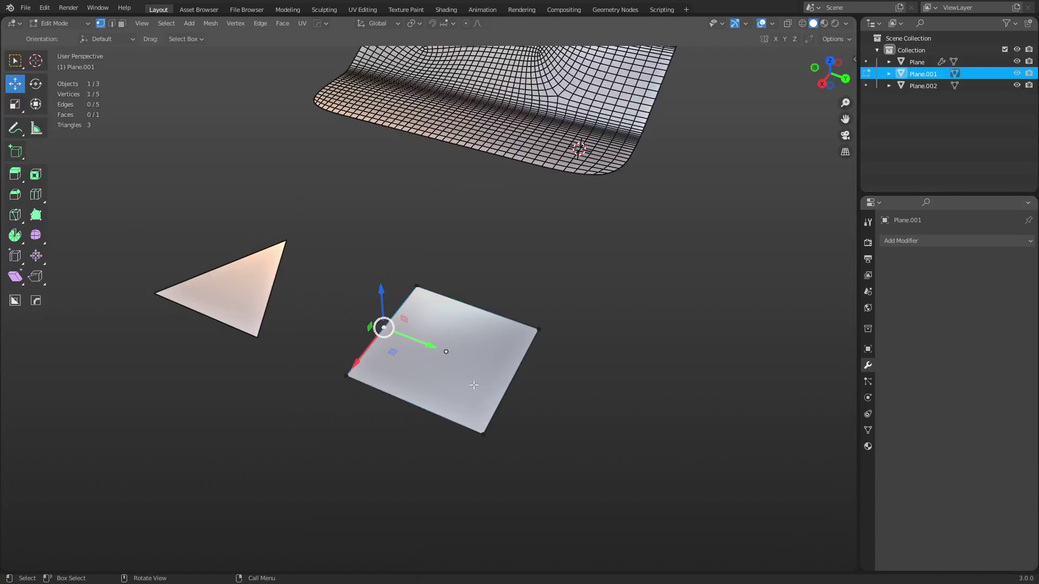
Step: Move the new midpoint vertex outward toward the triangle to form a five-sided face, and return to Object Mode
key("g")
key("x")
key("y")
left_click(446, 372)
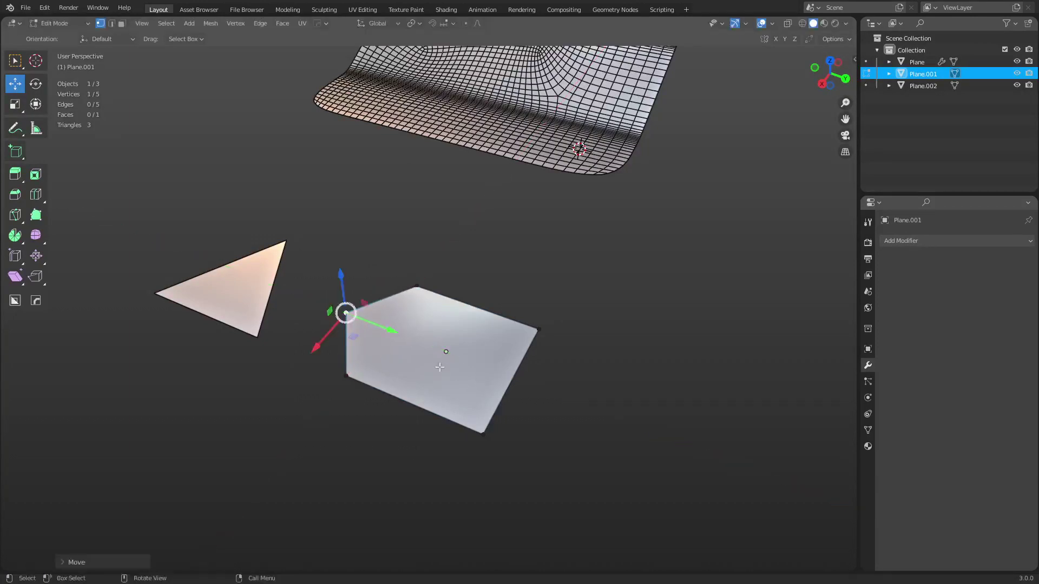
key("ctrl+Tab")
left_click(374, 372)
left_click(367, 438)
left_click(433, 363)
middle_click_drag(434, 364, 485, 365, "shift")
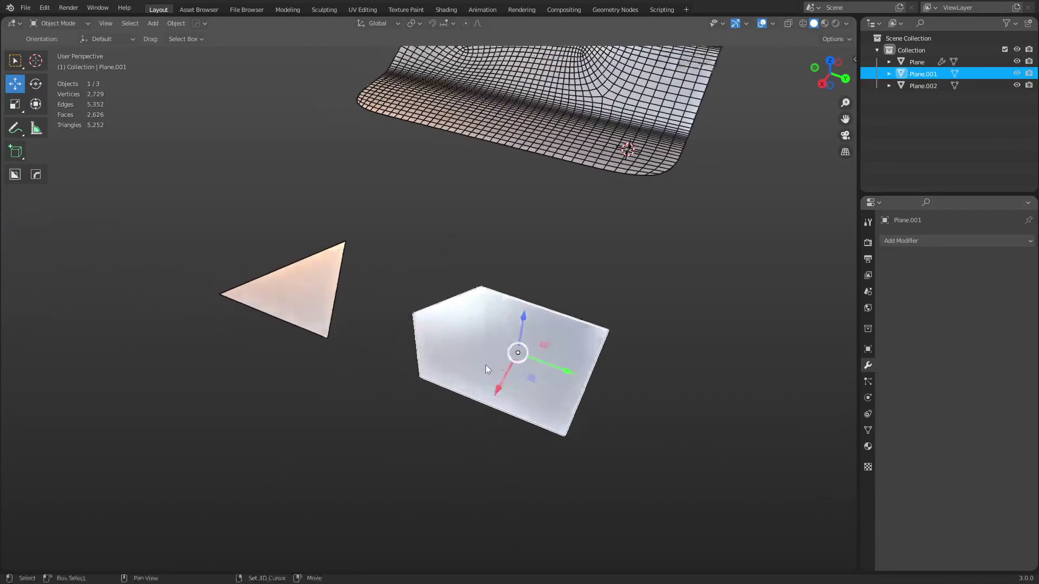
Step: Pick out the five-sided face's corner vertices one by one, then make the triangle the active object
key("Tab")
left_click(422, 378, "shift")
left_click(565, 435, "shift")
left_click(609, 331, "shift")
left_click(482, 287, "shift")
key("ctrl+Tab")
left_click(379, 289)
left_click(346, 293)
Step: Pick out the triangle's three corner vertices one by one in Edit Mode
key("Tab")
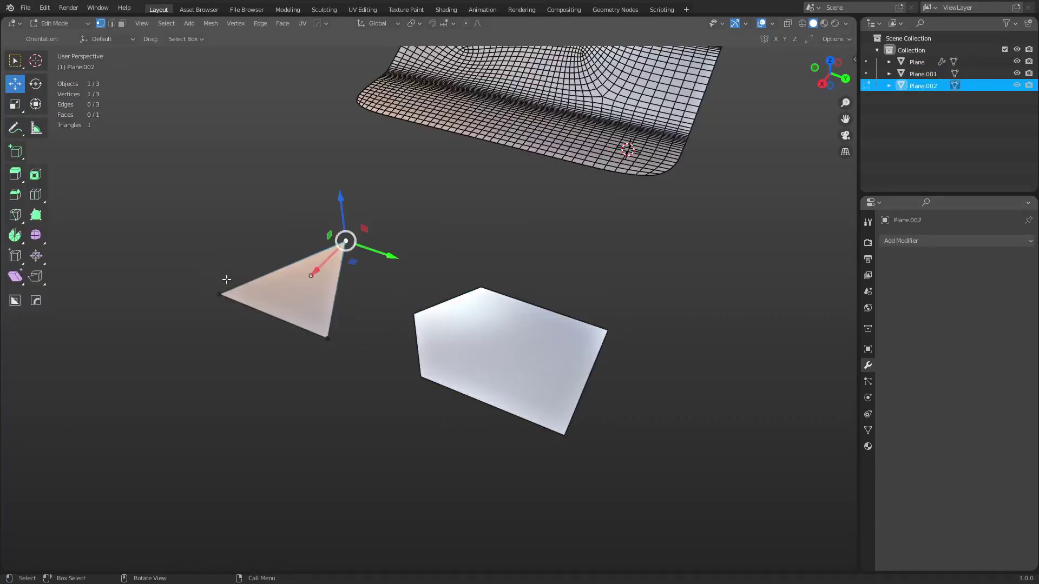
left_click(220, 294)
left_click(328, 337, "shift")
left_click(346, 241, "shift")
middle_click_drag(385, 365, 460, 378)
key("Tab")
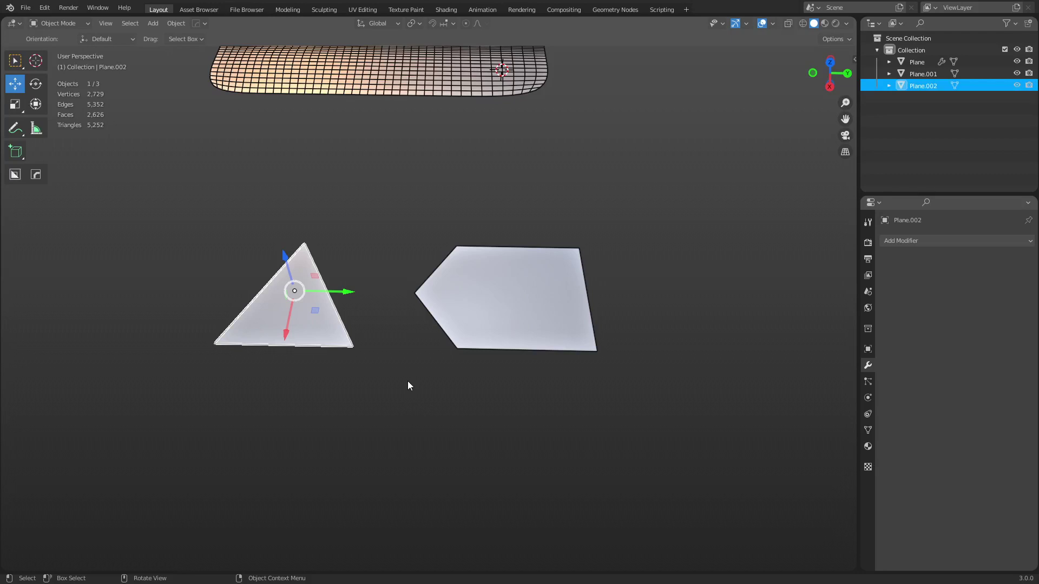
scroll(453, 383, "up", 4)
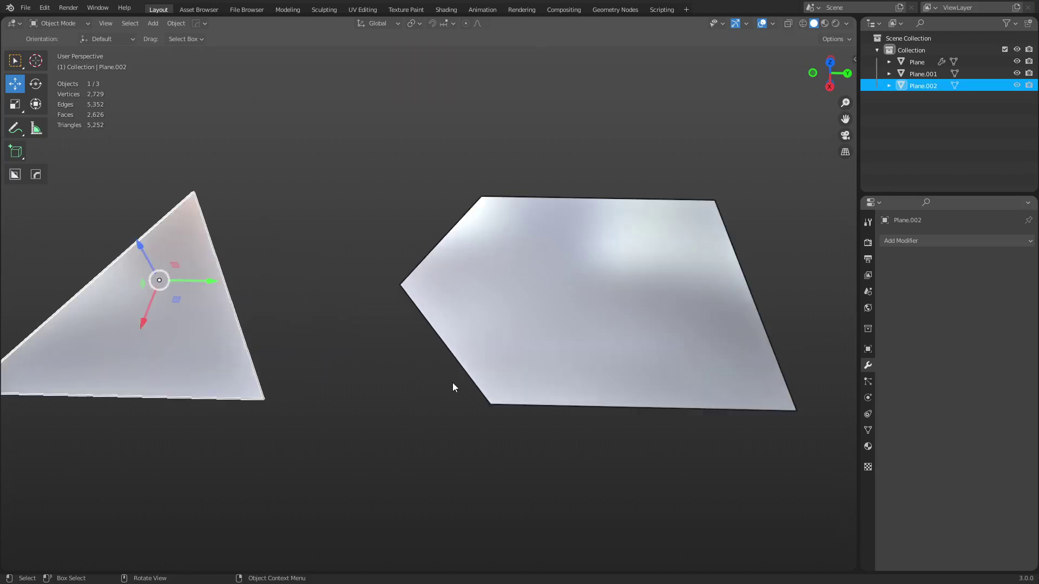
middle_click_drag(453, 383, 436, 383)
key("grave")
left_click(558, 374)
scroll(575, 362, "down", 5)
middle_click_drag(493, 345, 439, 307, "shift")
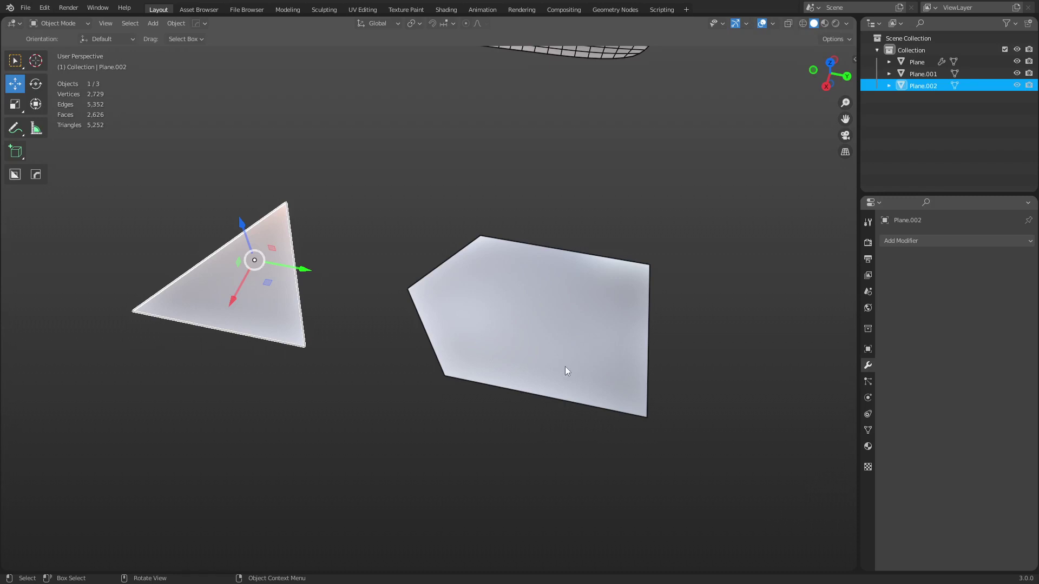
middle_click_drag(564, 367, 535, 382)
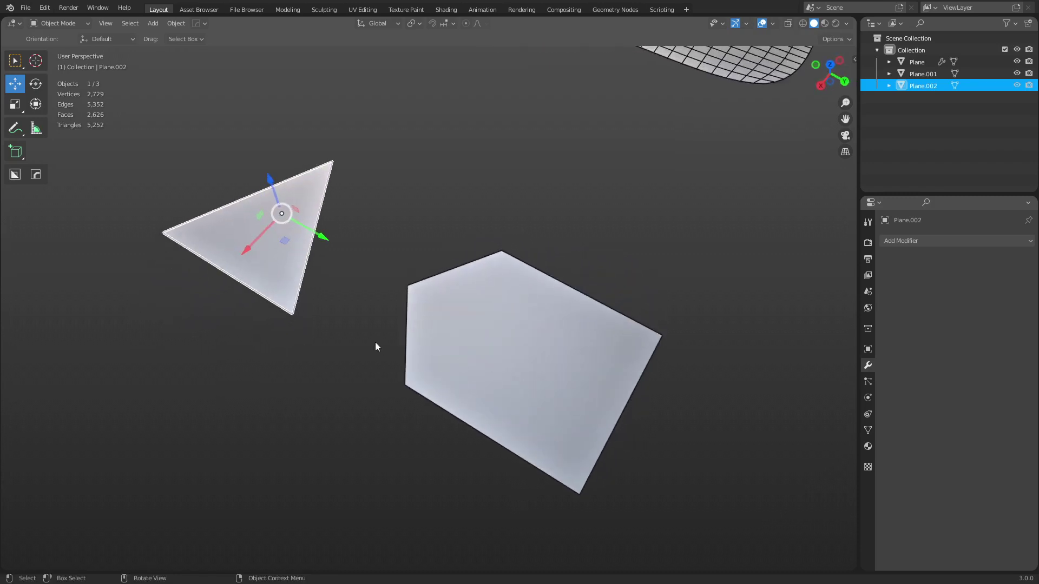
Step: Poke the triangle's face to connect its corners to a centre vertex
key("Tab")
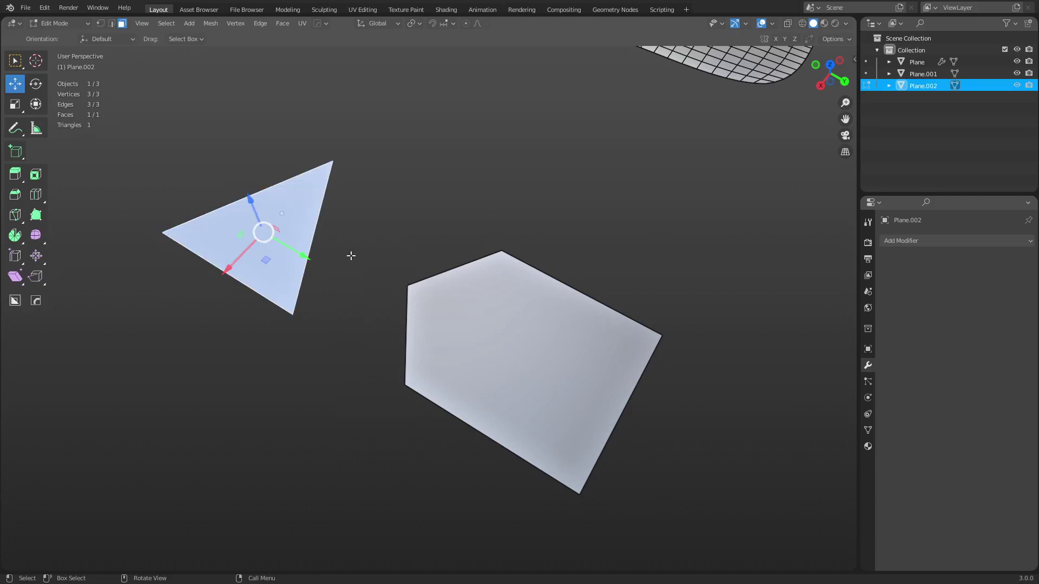
right_click(415, 256)
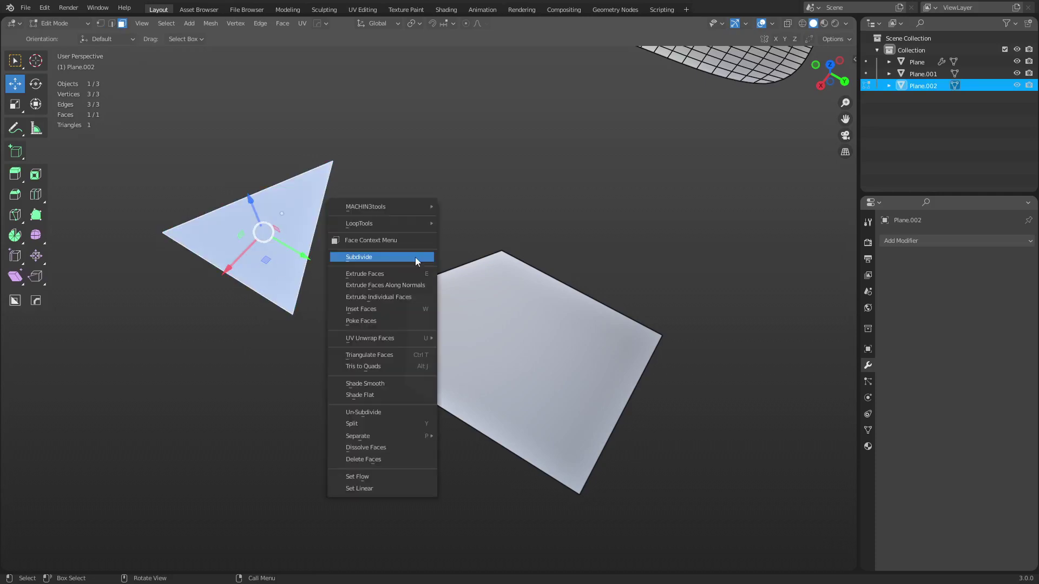
left_click(405, 320)
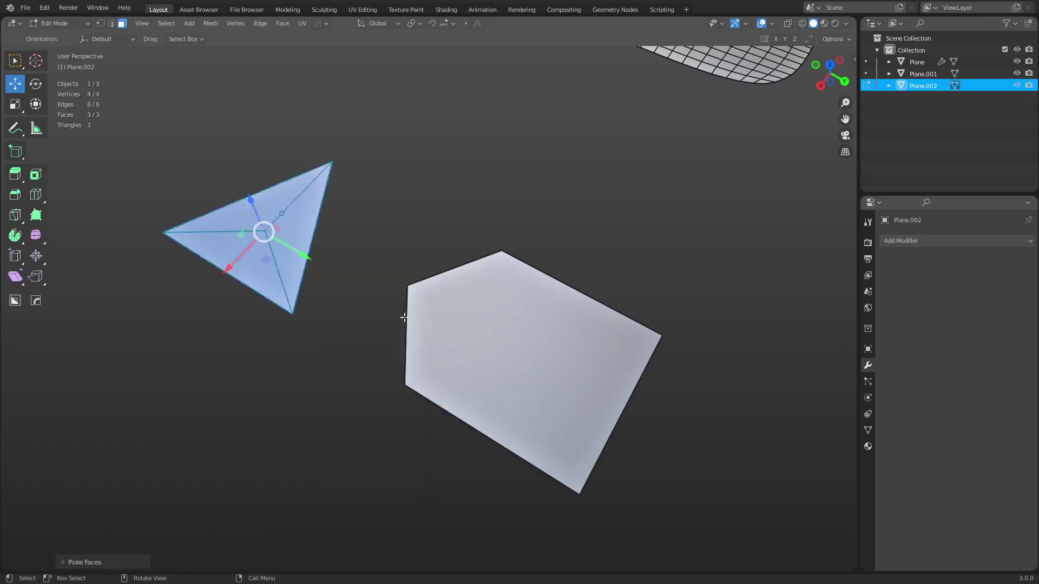
key("1")
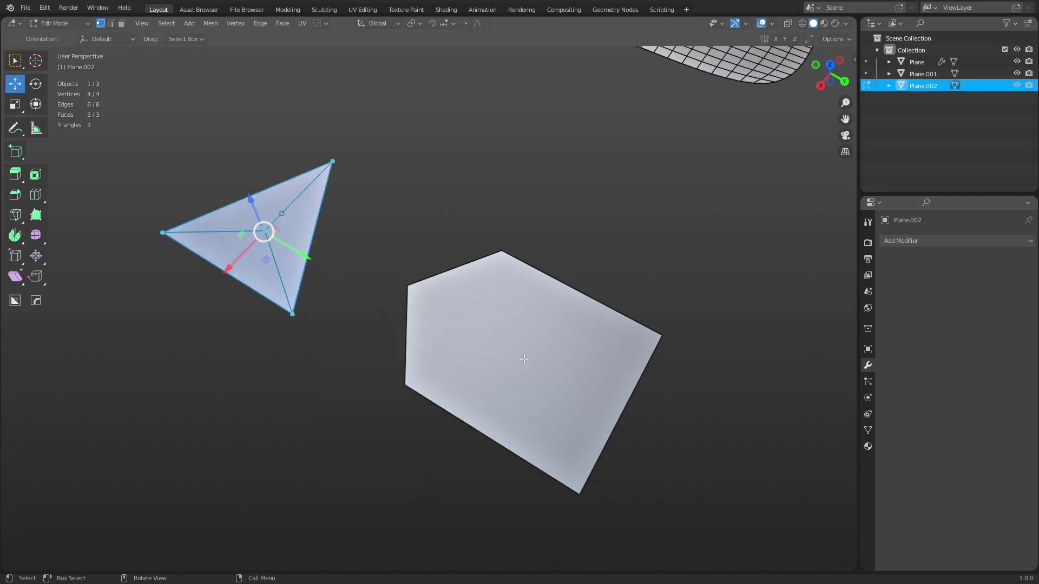
Step: Poke the five-sided face to connect its corners to a centre vertex, and return to Object Mode
key("ctrl+Tab")
left_click(489, 365)
key("ctrl+Tab")
left_click(561, 374)
right_click(524, 355)
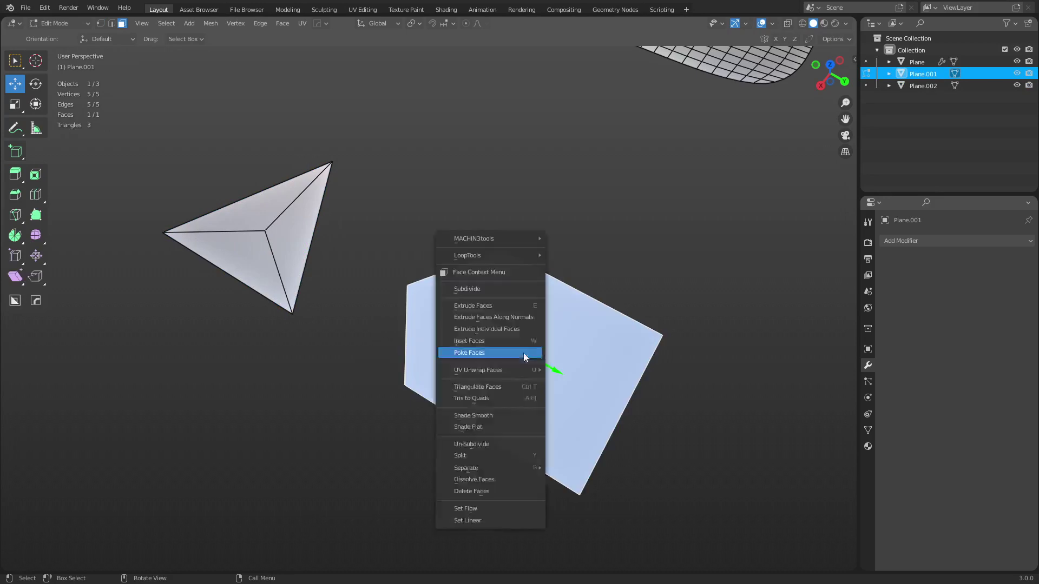
left_click(524, 353)
key("ctrl+Tab")
left_click(469, 362)
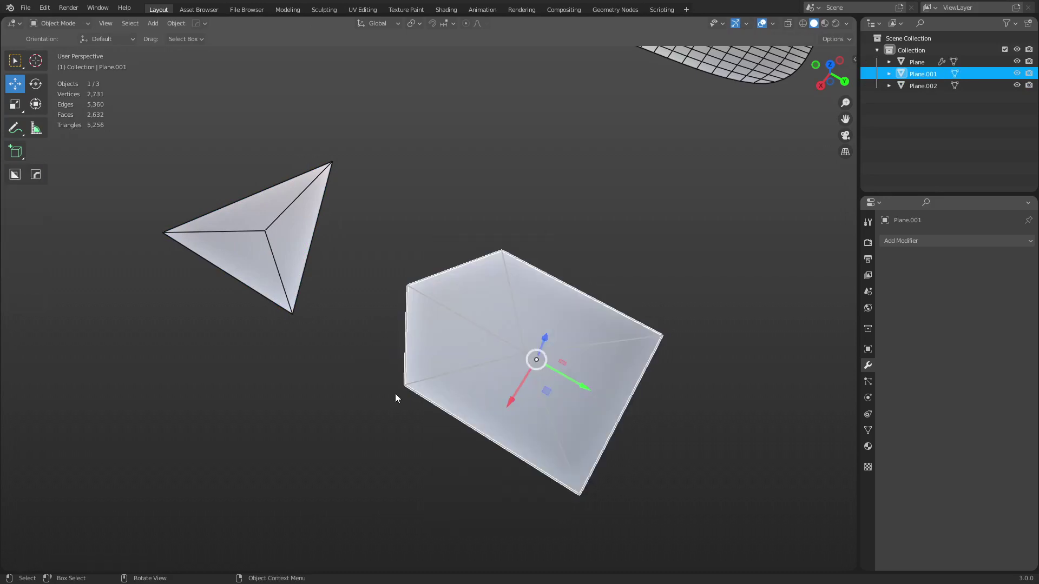
Step: Subdivide the pentagon's two outer edges that meet at the pulled-out corner nearest the triangle
middle_click_drag(395, 394, 377, 361)
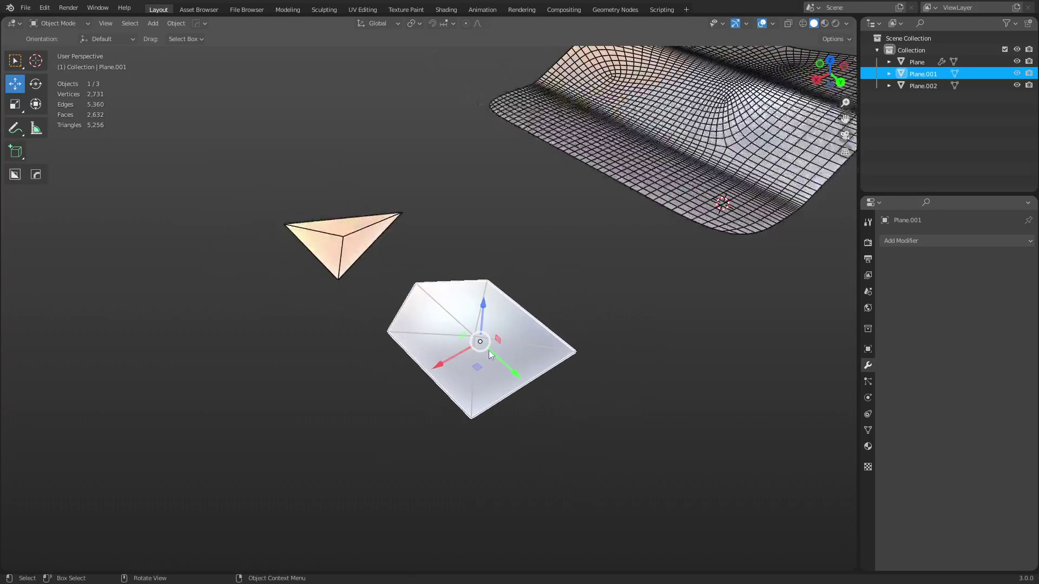
key("ctrl+Tab")
left_click(424, 358)
key("2")
left_click(395, 308)
right_click(398, 309)
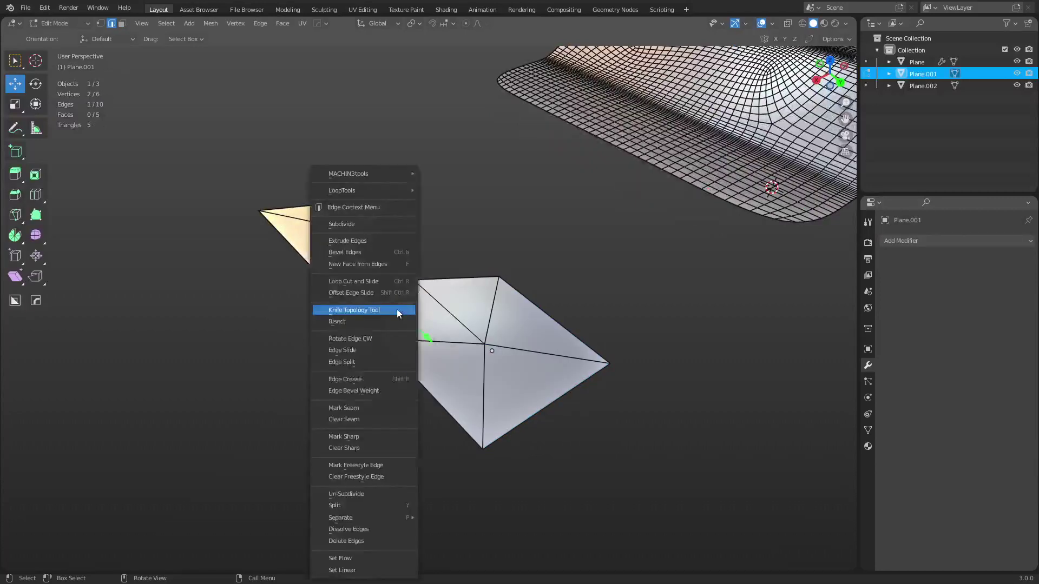
left_click(372, 223)
left_click(453, 278)
right_click(453, 278)
left_click(433, 223)
key("1")
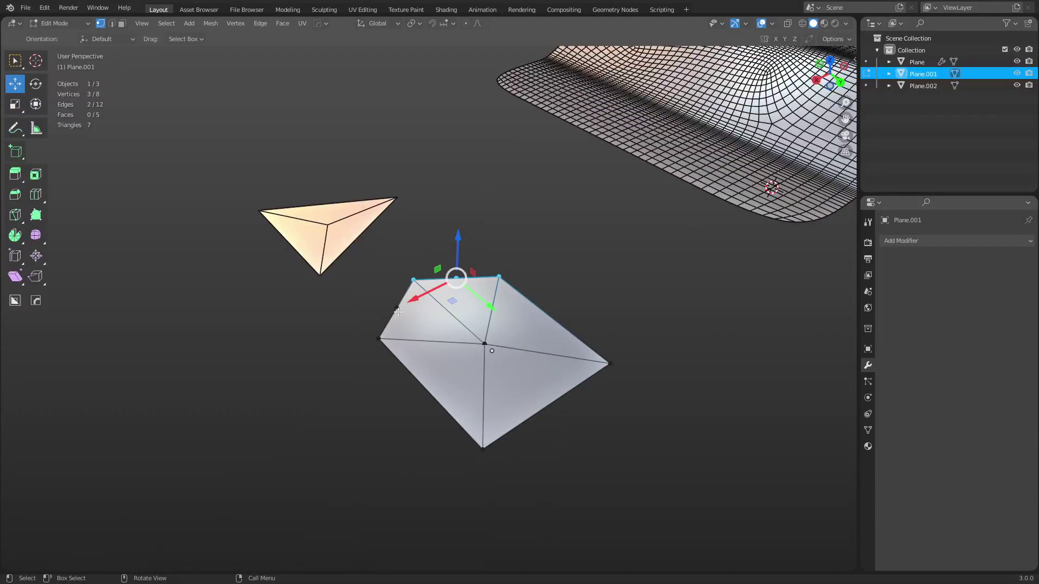
Step: Subdivide the pentagon's three remaining outer edges so every side has a midpoint vertex
left_click(397, 308)
middle_click_drag(398, 313, 583, 343)
key("2")
left_click(592, 289)
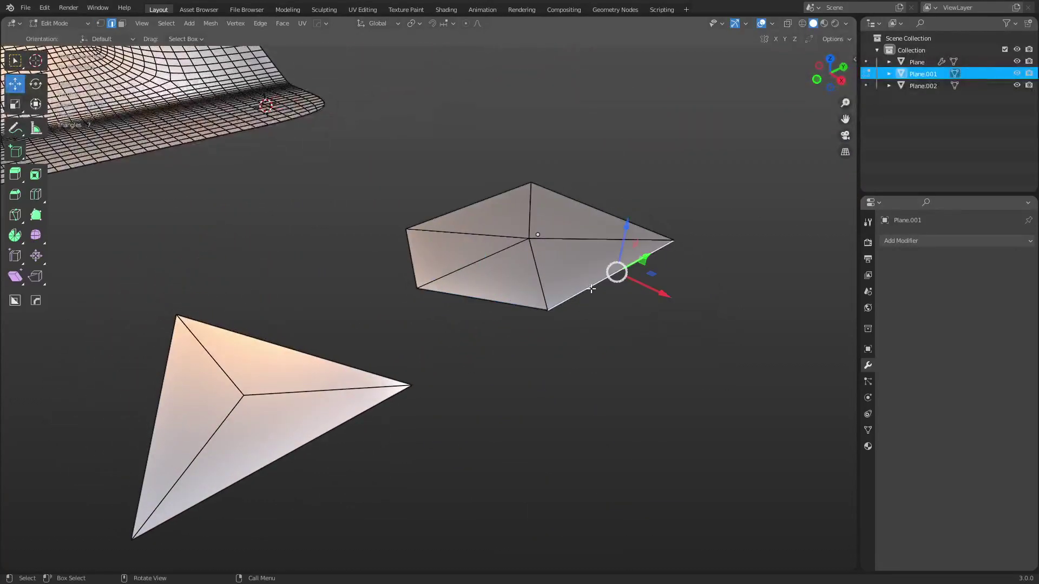
right_click(592, 289)
left_click(572, 223)
right_click(486, 206)
left_click(486, 205)
right_click(575, 207)
left_click(575, 206)
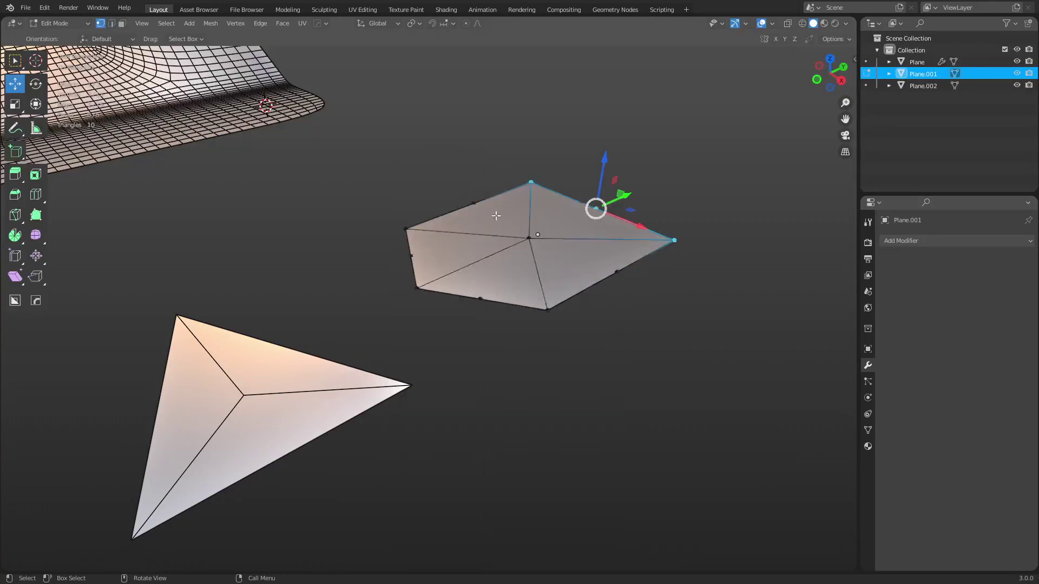
left_click(474, 204)
Step: Pick out the five spoke edges running from the pentagon's centre vertex to its corners
middle_click_drag(539, 251, 533, 315)
left_click(472, 339)
key("2")
left_click(487, 274)
left_click(540, 303, "shift")
left_click(527, 196, "shift")
left_click(558, 199, "shift")
left_click(577, 241, "shift")
middle_click_drag(563, 269, 570, 232)
middle_click_drag(538, 283, 570, 256)
Step: Connect the pentagon's centre vertex to the midpoints of the two sides meeting at the pulled-out corner
key("1")
left_click(502, 221)
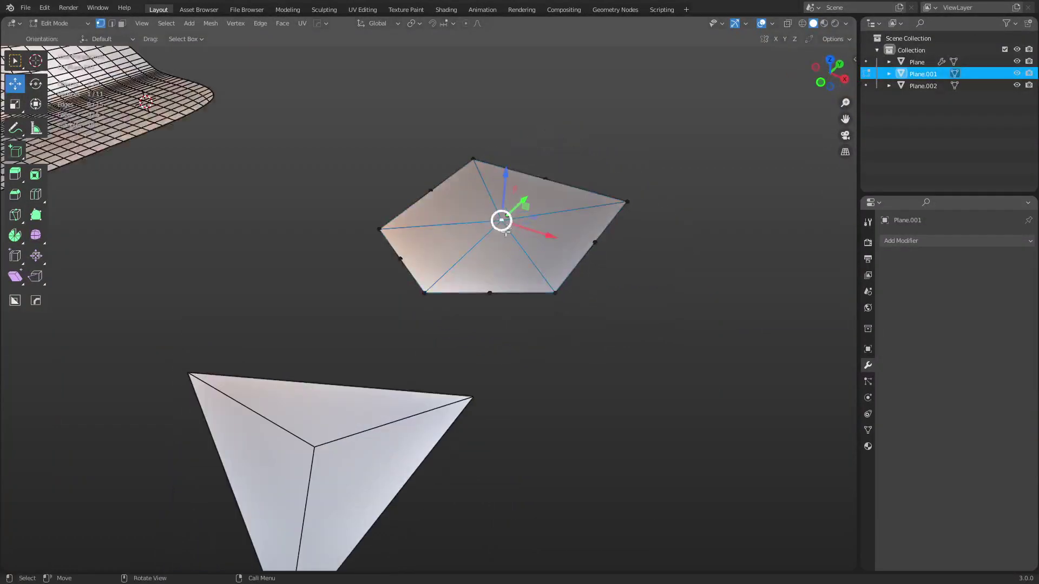
left_click(489, 293, "shift")
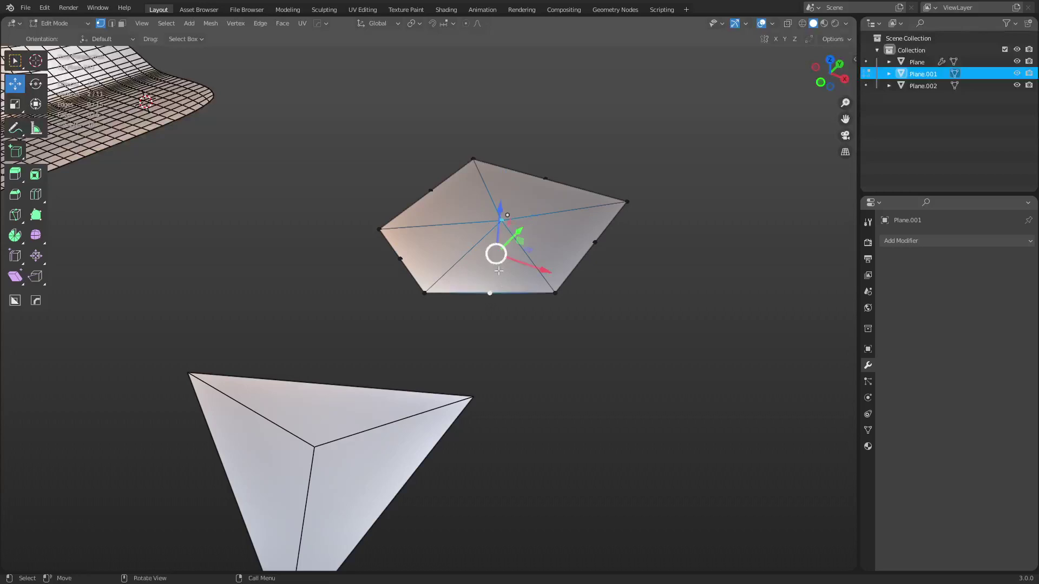
left_click(401, 258)
left_click(501, 221, "shift")
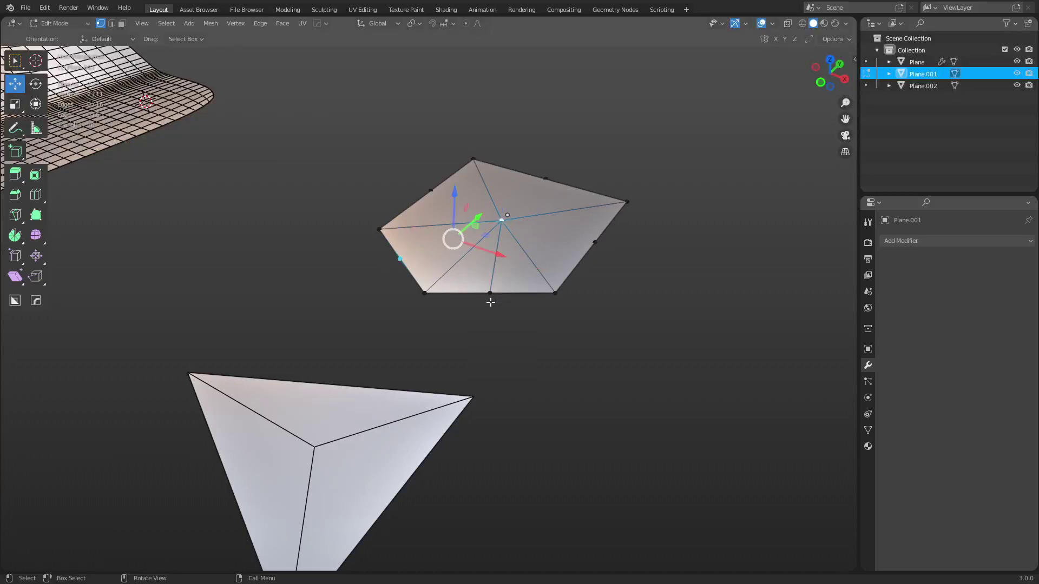
Step: Remove the spokes to the pulled-out corner and its neighbouring corner with Limited Dissolve, and return to Object Mode
key("2")
left_click(441, 287)
left_click(533, 263, "shift")
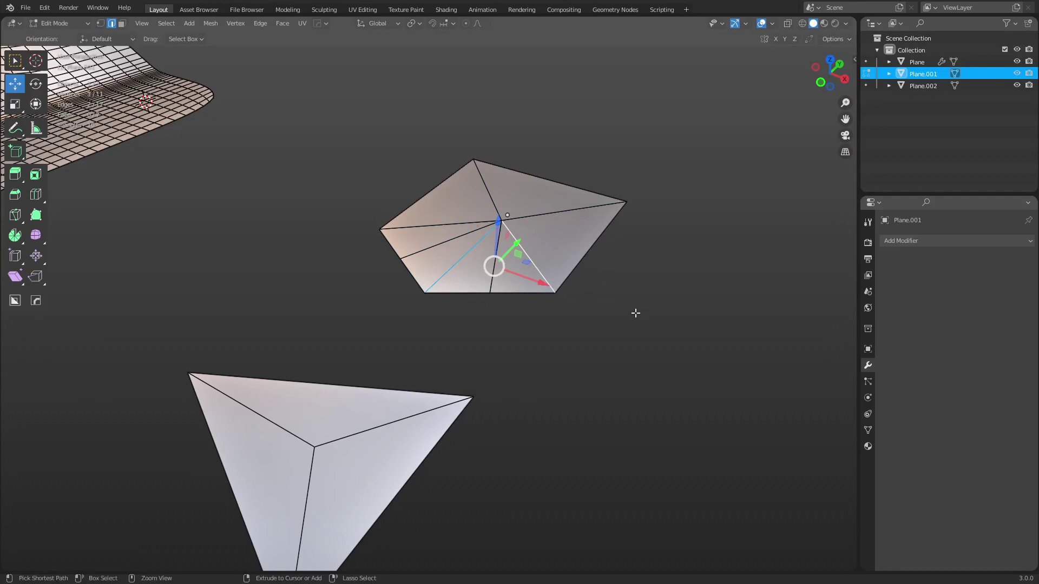
key("ctrl+x")
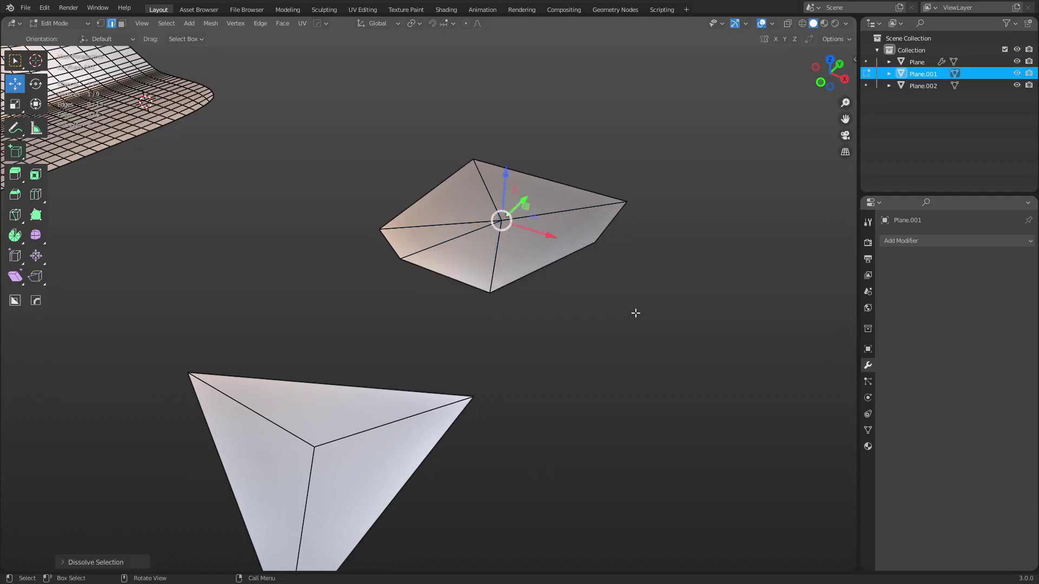
key("ctrl+z")
key("x")
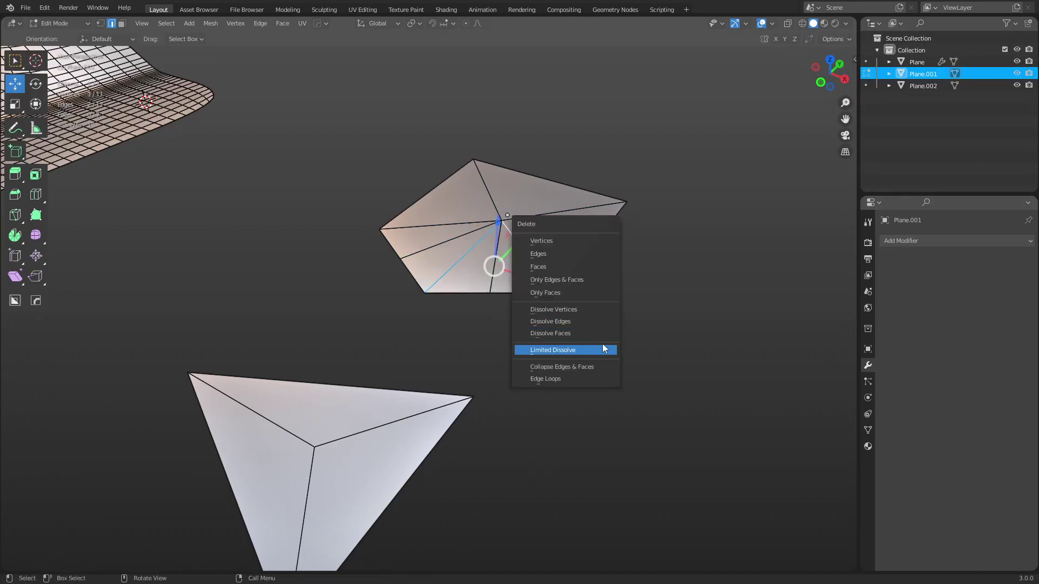
left_click(605, 349)
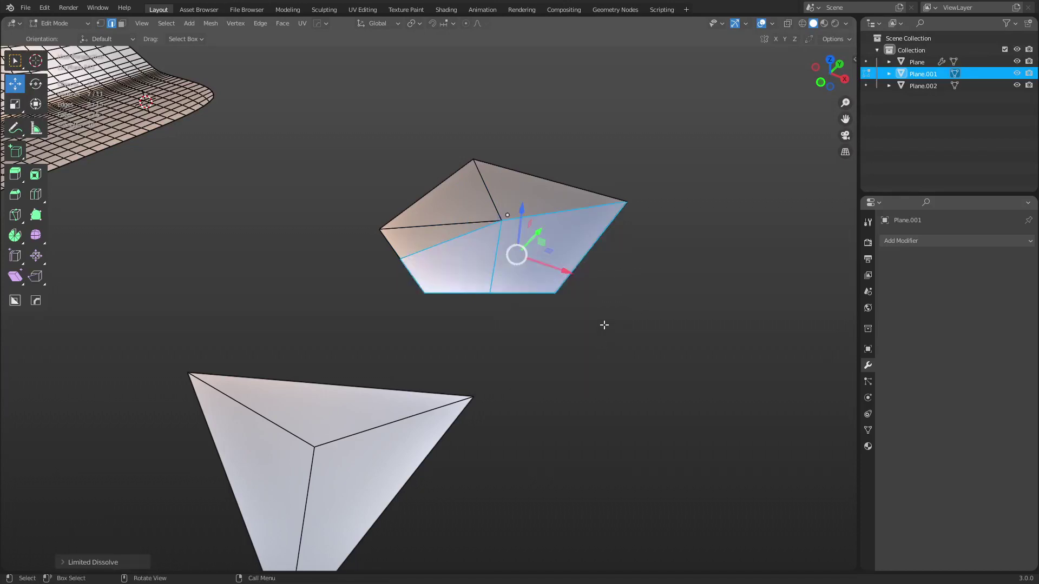
key("1")
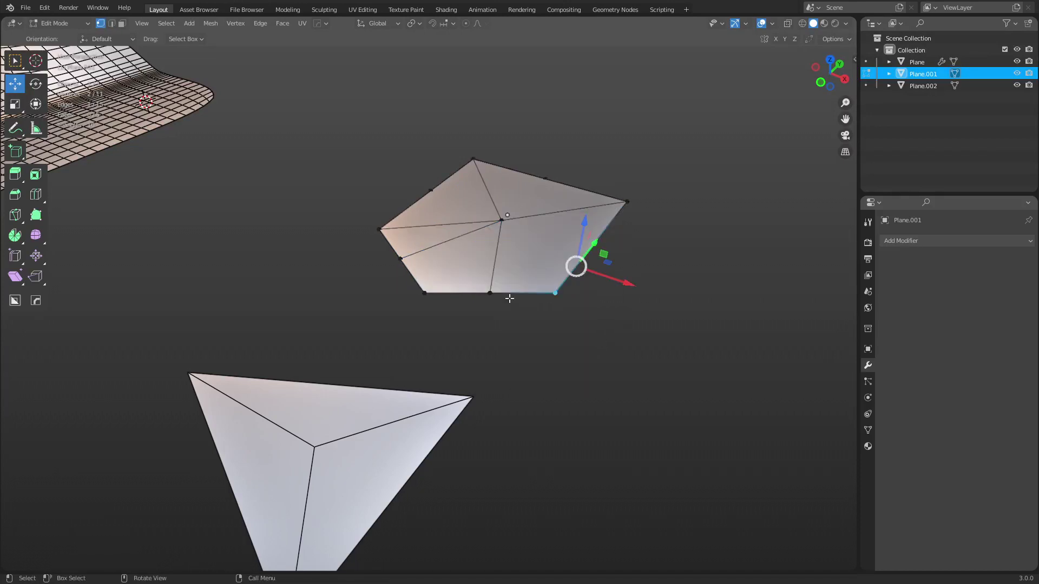
key("ctrl+Tab")
left_click(574, 301)
scroll(564, 309, "down", 4)
middle_click_drag(563, 310, 470, 362)
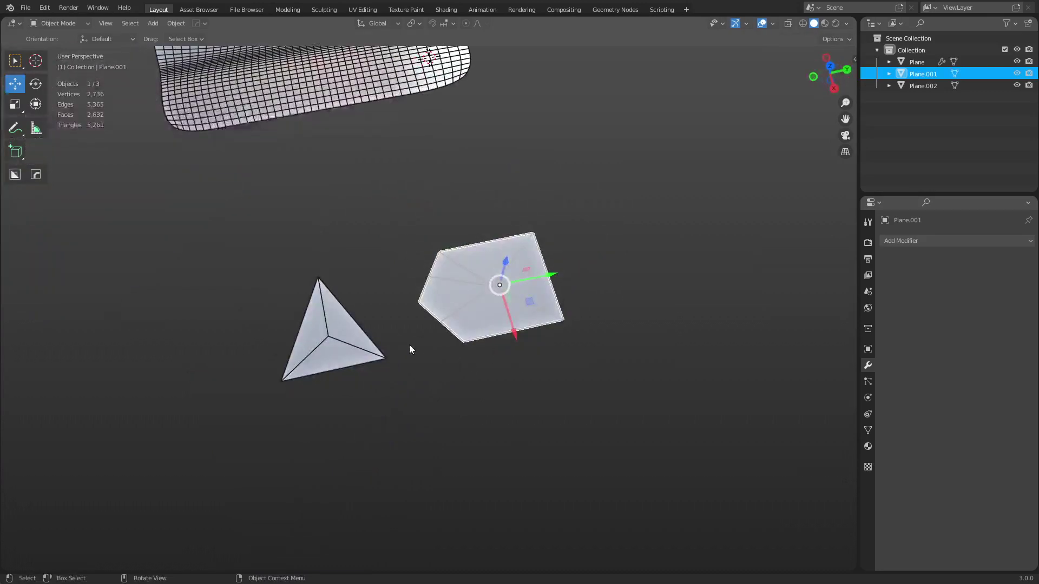
Step: Reduce the pentagon to a single five-sided face with Limited Dissolve and return to Object Mode
key("ctrl+Tab")
left_click(522, 362)
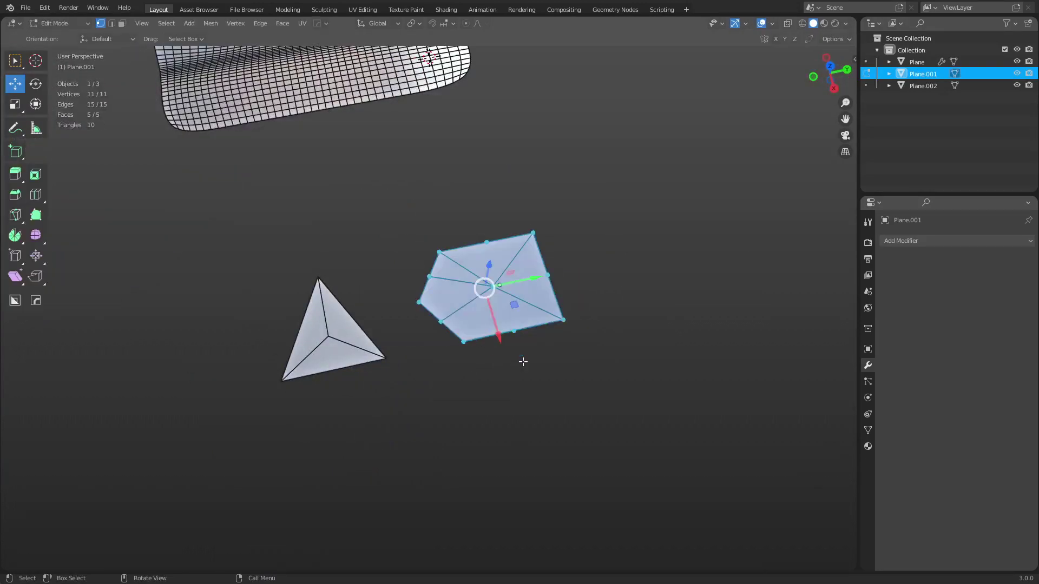
key("x")
left_click(522, 365)
key("ctrl+Tab")
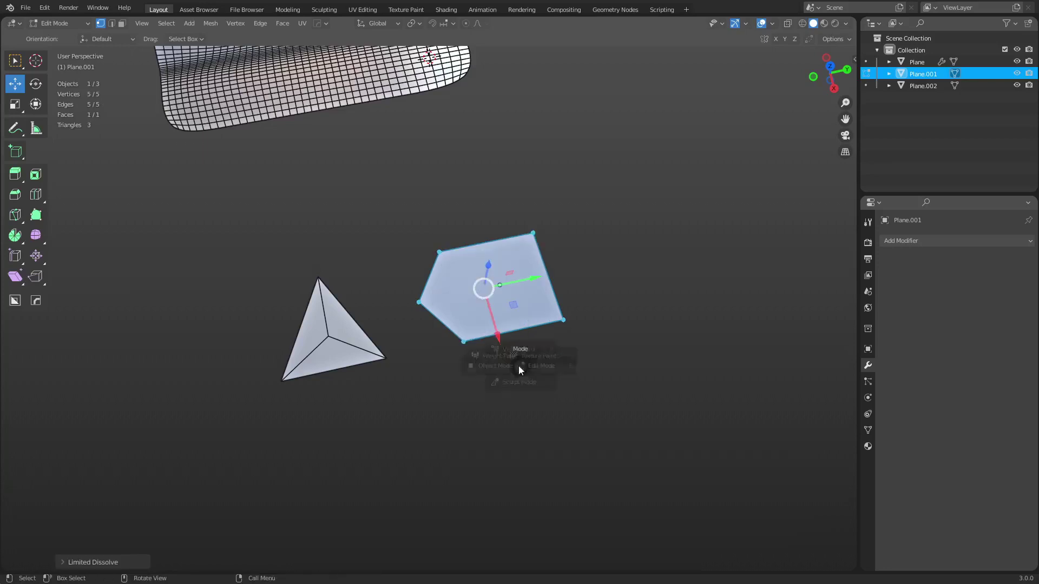
left_click(498, 366)
Step: Reduce the triangle to a single face with Limited Dissolve and return to Object Mode
left_click(290, 333)
key("ctrl+Tab")
left_click(407, 364)
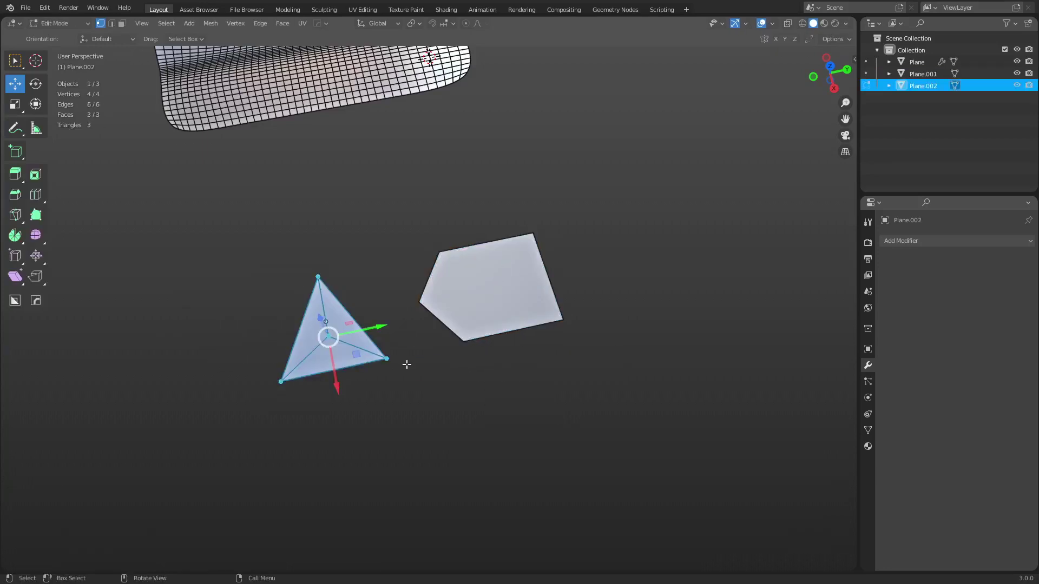
key("x")
left_click(408, 365)
key("ctrl+Tab")
left_click(331, 327)
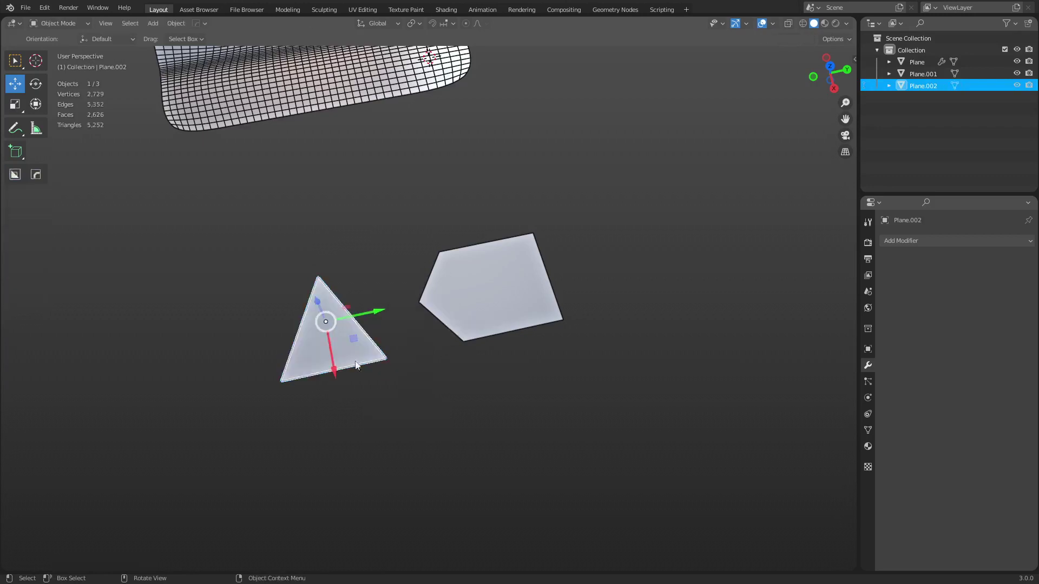
Step: Duplicate the triangle and the pentagon together and move the copies along the X axis beside the originals
left_click(485, 334, "shift")
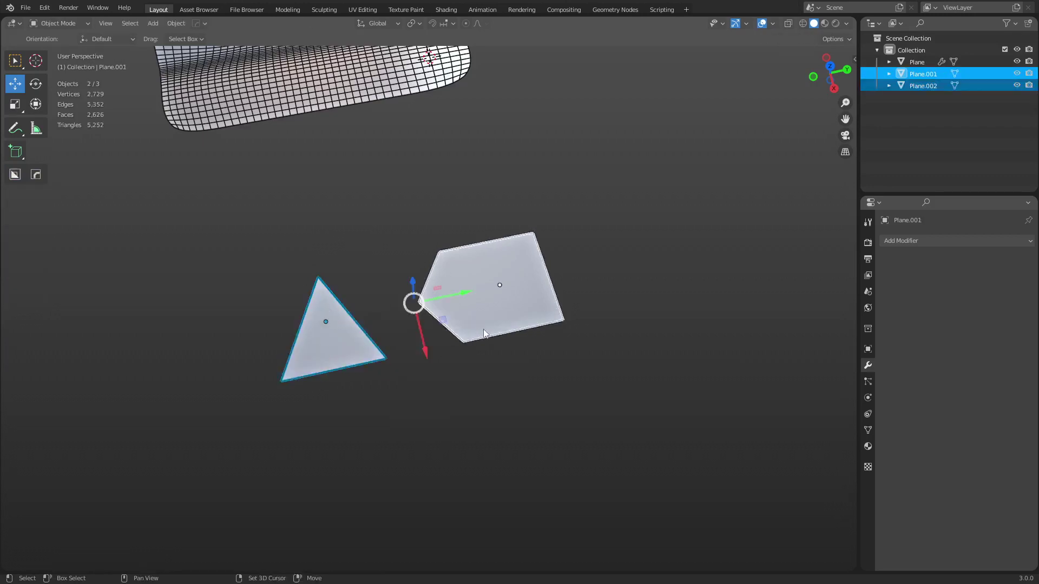
key("shift+d")
key("x")
left_click(460, 246)
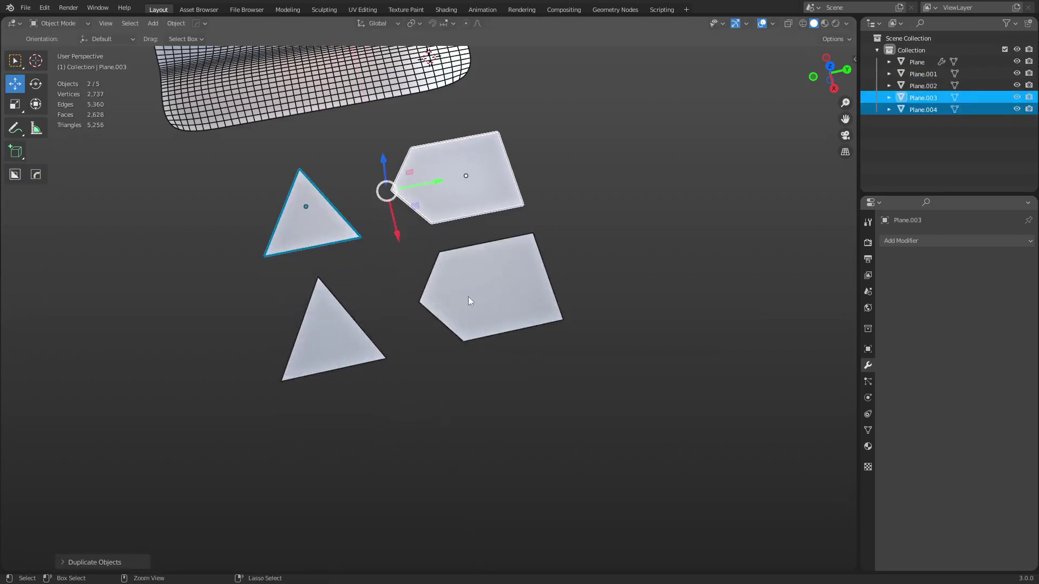
Step: Add a level 1 Subdivision modifier to both copies and apply it on each one
key("ctrl+1")
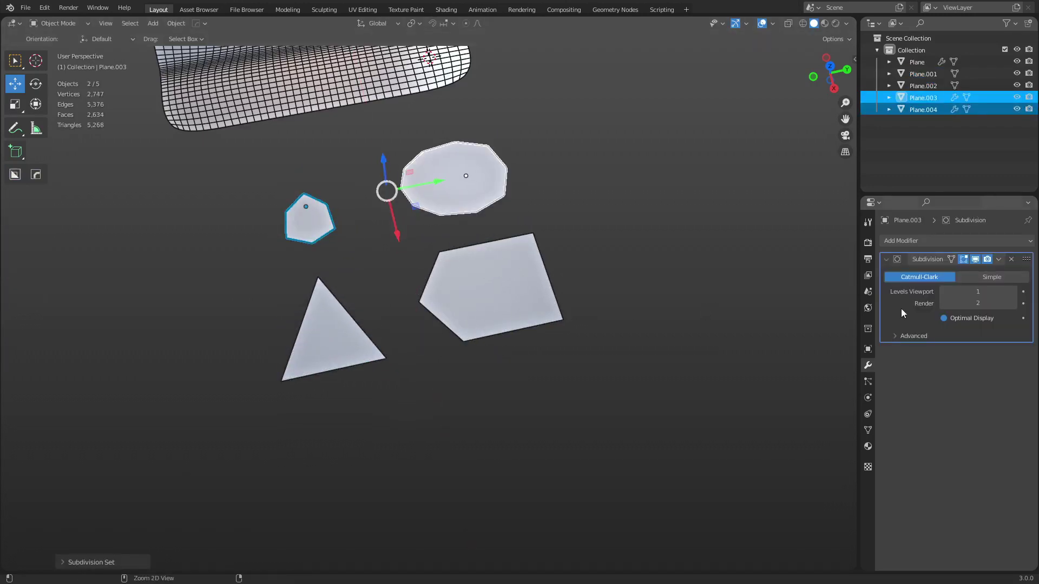
key("ctrl+a")
left_click(434, 210)
left_click(316, 216)
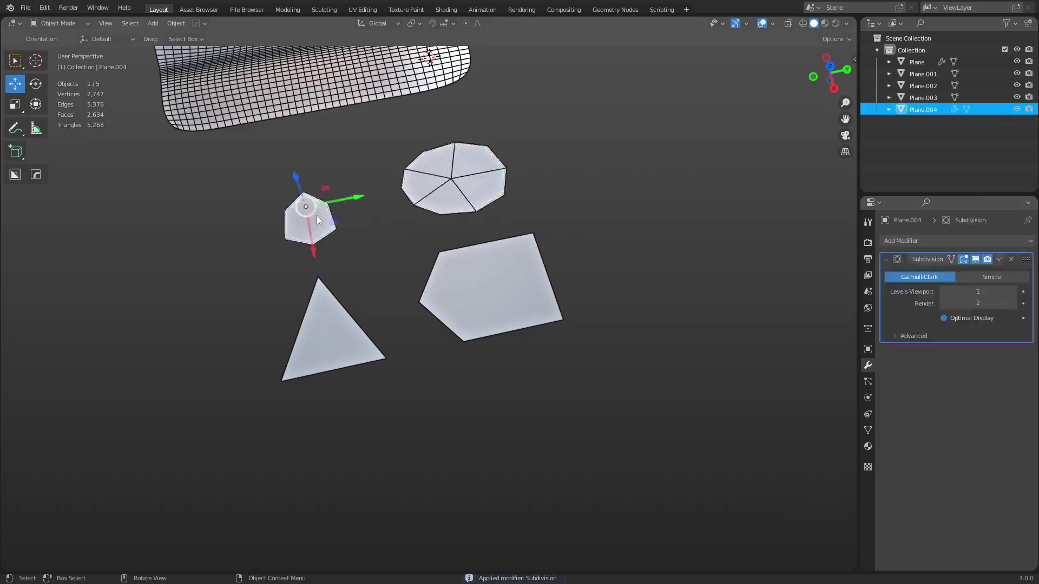
key("ctrl+a")
left_click(403, 244)
Step: Examine the midpoint vertices and centre vertex of the subdivided pentagon copy in Edit Mode, comparing them with the triangle copy
scroll(518, 309, "up", 4)
middle_click_drag(537, 344, 549, 320)
left_click(549, 320)
key("ctrl+Tab")
left_click(612, 332)
middle_click_drag(373, 373, 331, 363, "shift")
left_click(531, 351)
left_click(297, 156)
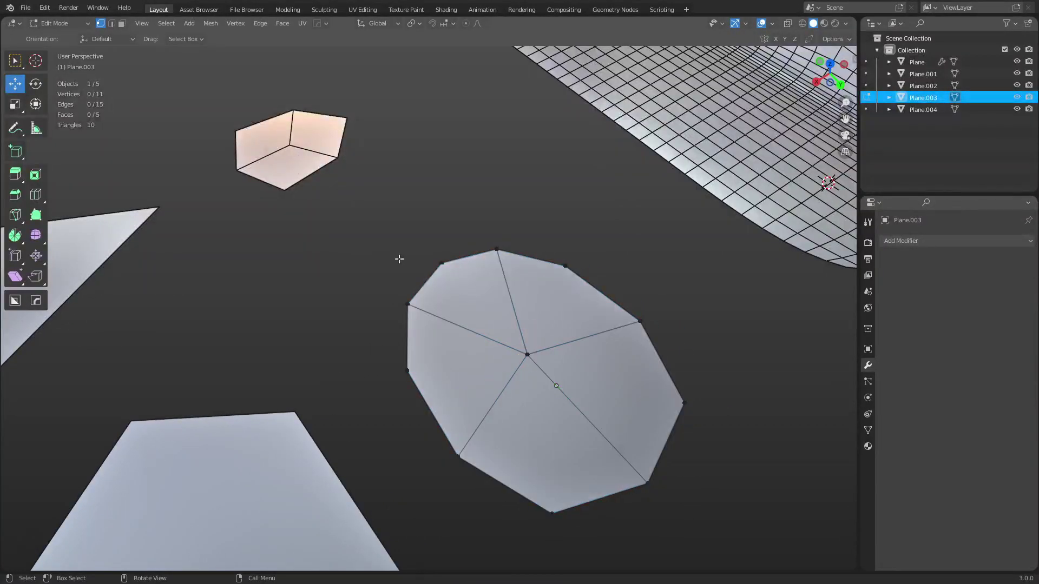
left_click(441, 263)
left_click(408, 370)
left_click(551, 511)
left_click(683, 403)
key("Tab")
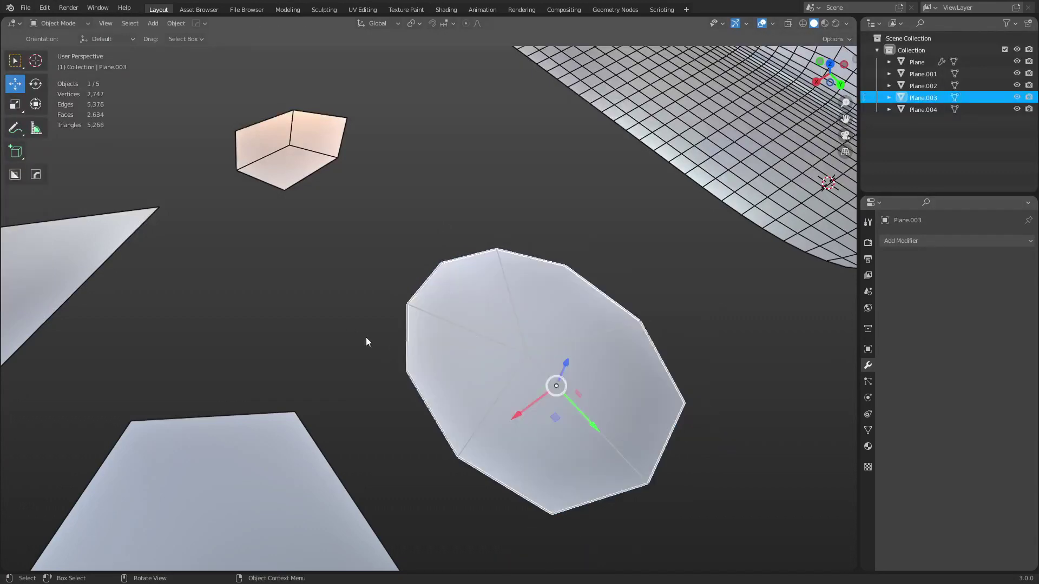
Step: Set the large surface's Subdivision viewport level to 1
left_click(342, 316)
scroll(342, 316, "down", 3)
middle_click_drag(539, 337, 486, 358, "shift")
scroll(486, 358, "down", 5)
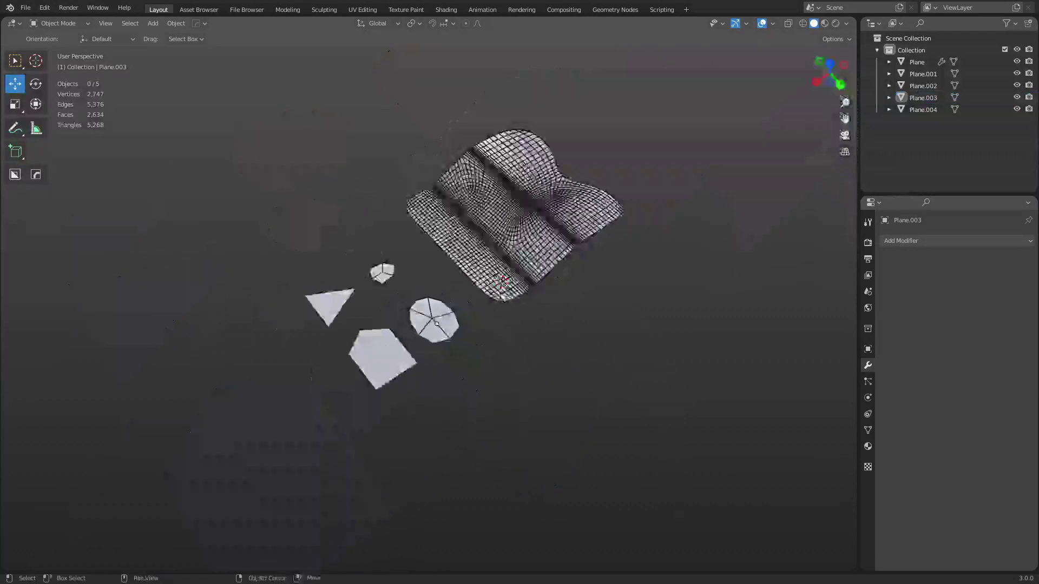
scroll(471, 372, "up", 3)
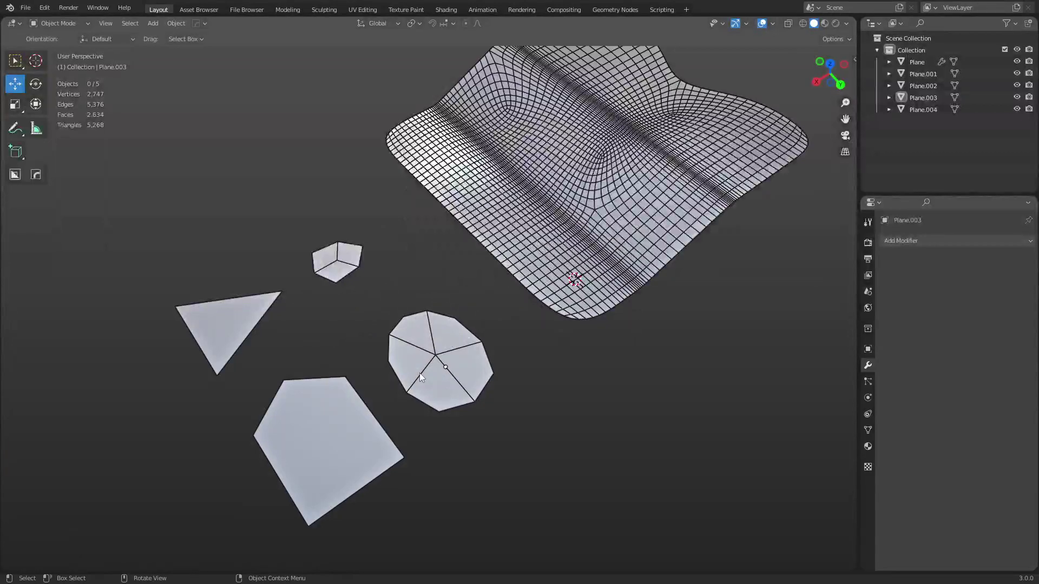
scroll(493, 359, "down", 3)
mouse_move(490, 375)
middle_mouse_down()
mouse_move(309, 378)
mouse_move(364, 374)
middle_mouse_up()
left_click(484, 280)
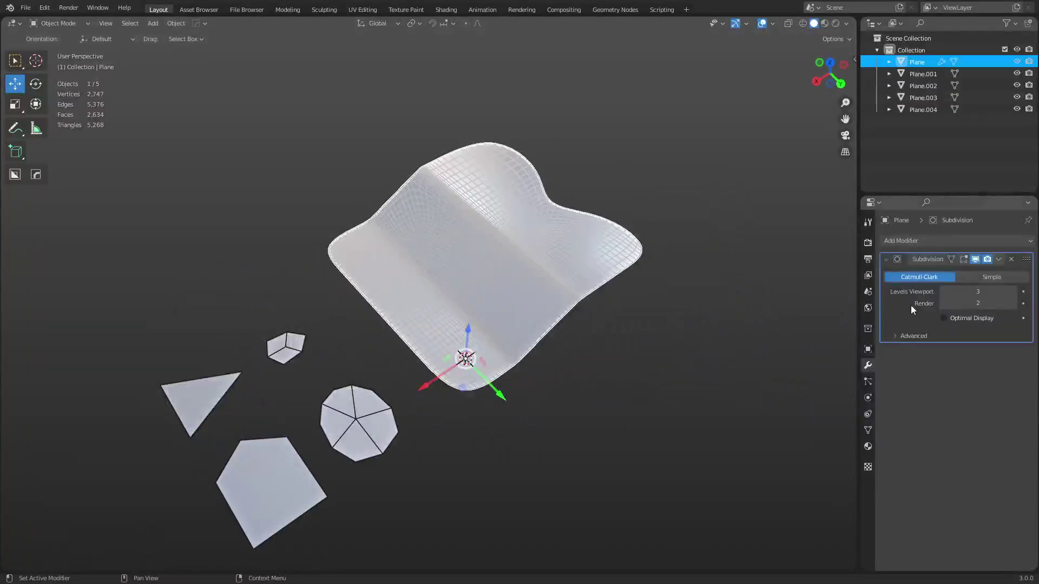
left_click(943, 293)
left_click(943, 291)
left_click(943, 291)
left_click(1013, 291)
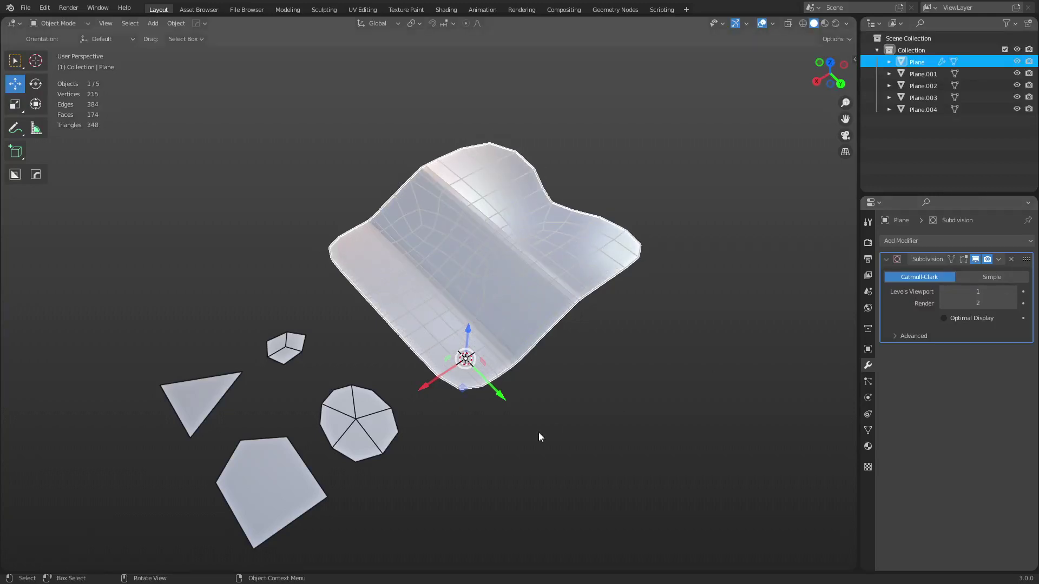
Step: Compare the subdivided copies with the surface and, in Edit Mode, select the surface vertex where the long diagonal edge ends
left_click(381, 423)
middle_click_drag(381, 423, 378, 392)
scroll(378, 400, "up", 3)
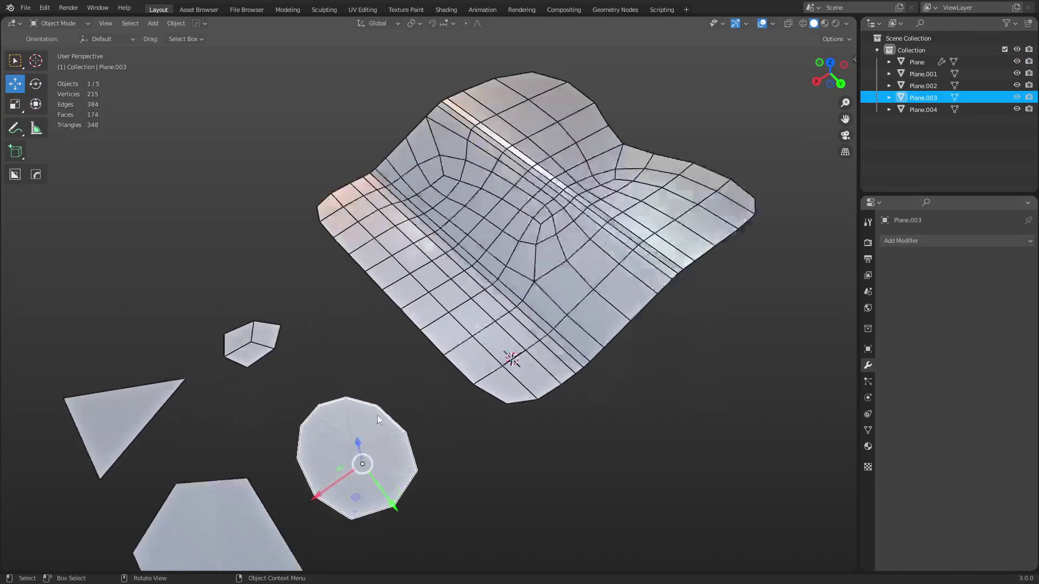
mouse_move(424, 426)
middle_mouse_down()
mouse_move(476, 385)
mouse_move(392, 349)
mouse_move(468, 271)
middle_mouse_up()
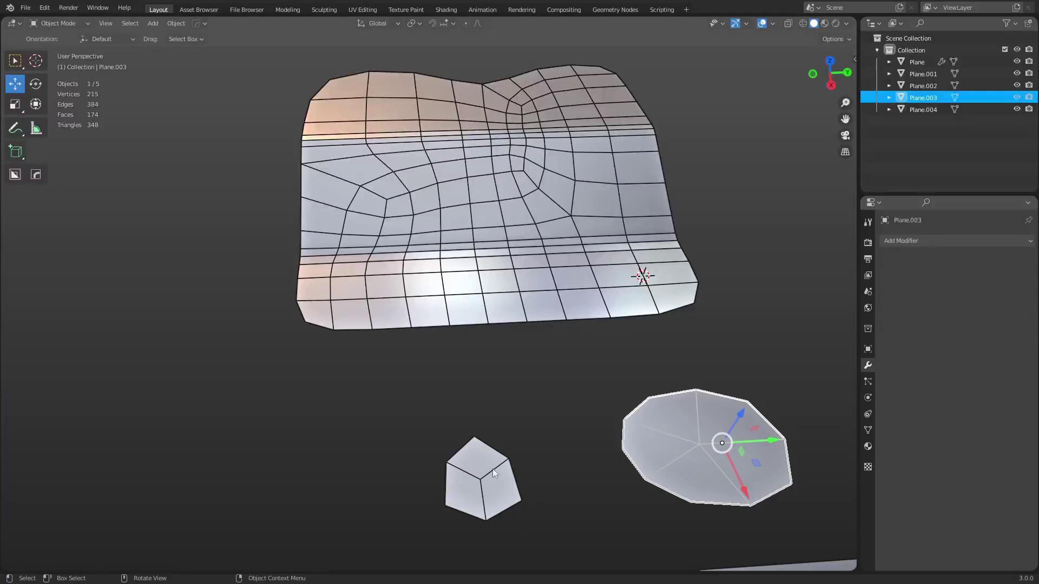
left_click(415, 194)
key("ctrl+Tab")
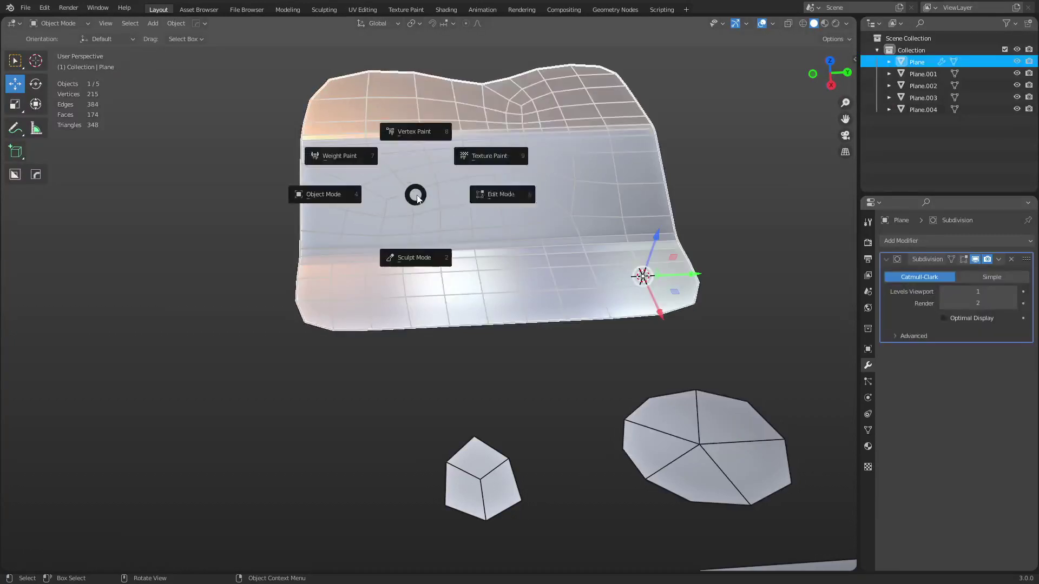
left_click(403, 214)
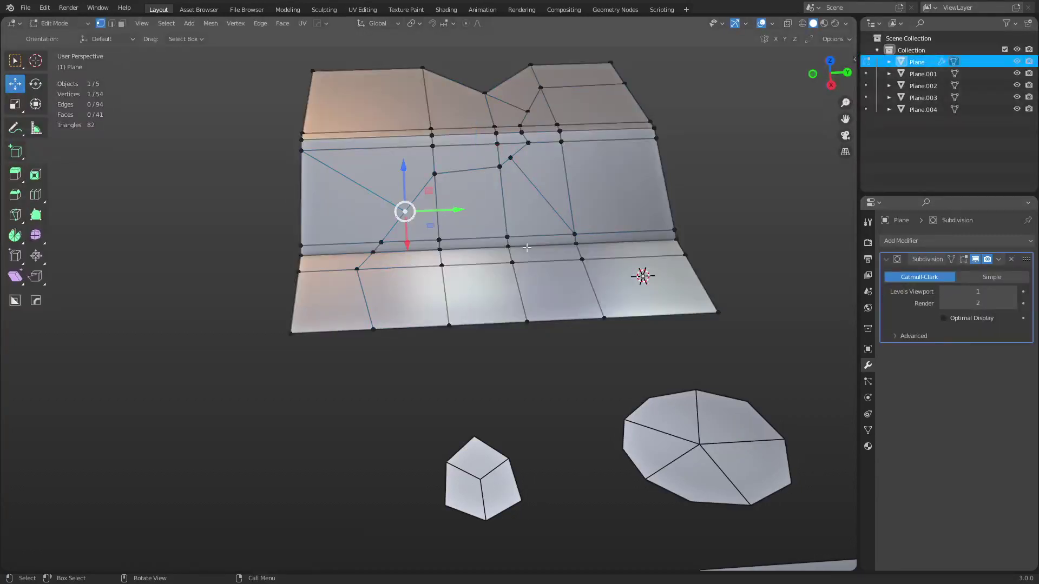
middle_click_drag(531, 227, 522, 227)
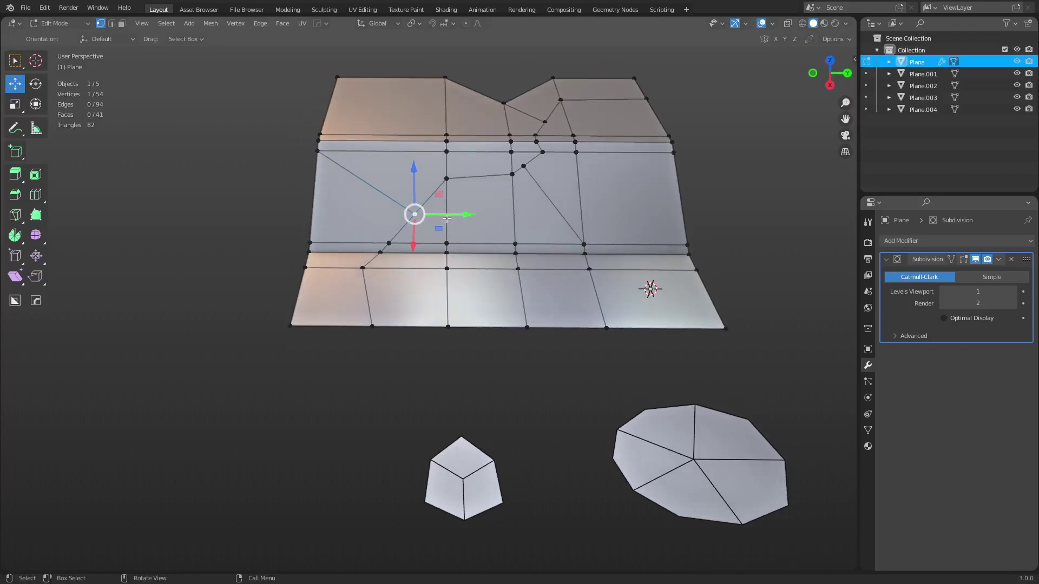
Step: Merge all of the surface's vertices by distance and check the mesh in Object Mode before returning to Edit Mode
key("a")
key("m")
left_click(406, 301)
key("ctrl+Tab")
left_click(487, 344)
key("shift+z")
key("shift+z")
key("ctrl+Tab")
left_click(533, 288)
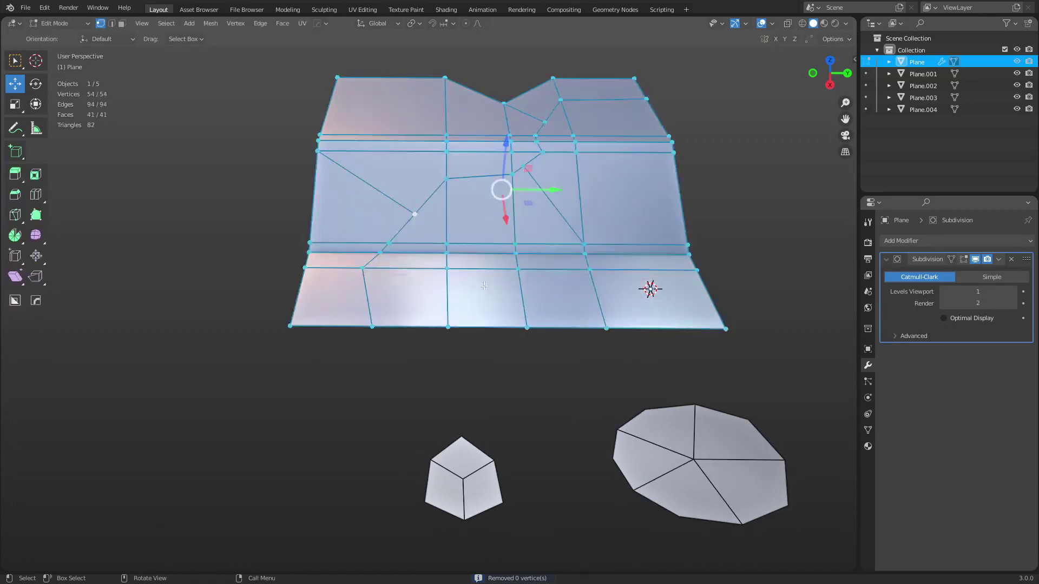
Step: Remove the three diagonal edges splitting the surface's five-sided areas with Limited Dissolve, and return to Object Mode
key("2")
left_click(391, 200)
key("1")
left_click(421, 219)
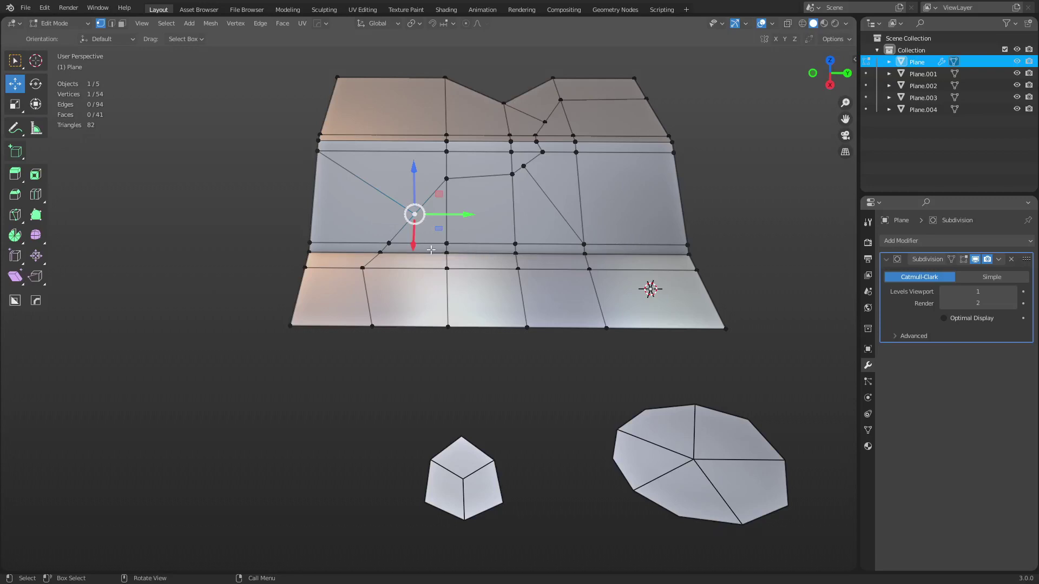
key("2")
left_click(388, 197)
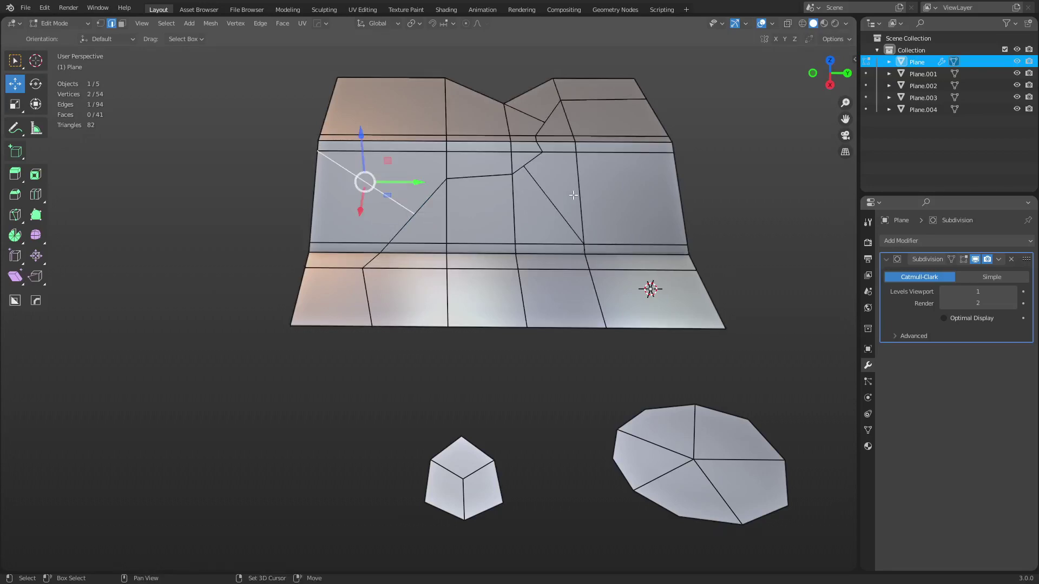
left_click(559, 207, "shift")
key("x")
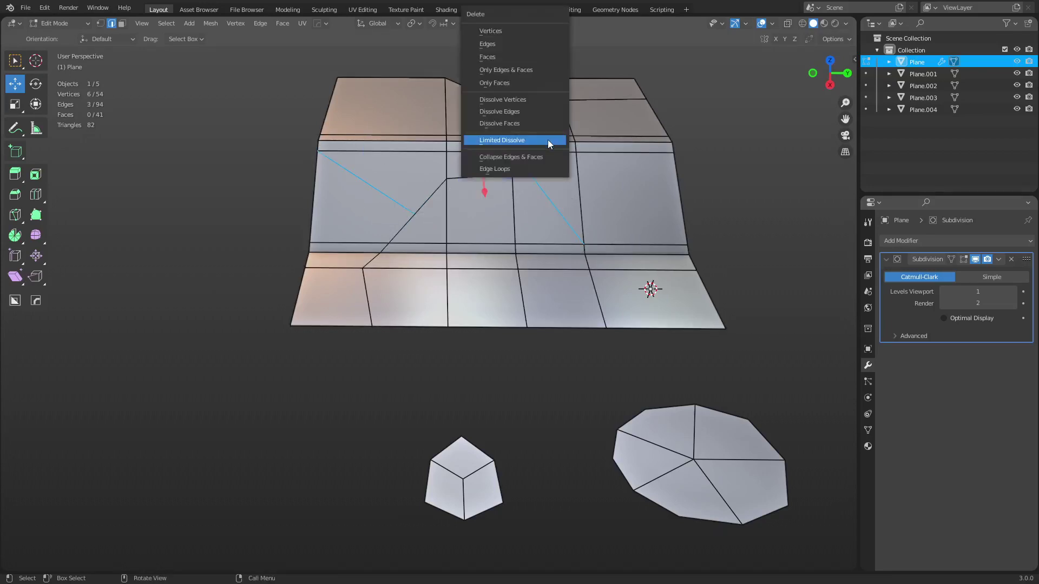
left_click(547, 139)
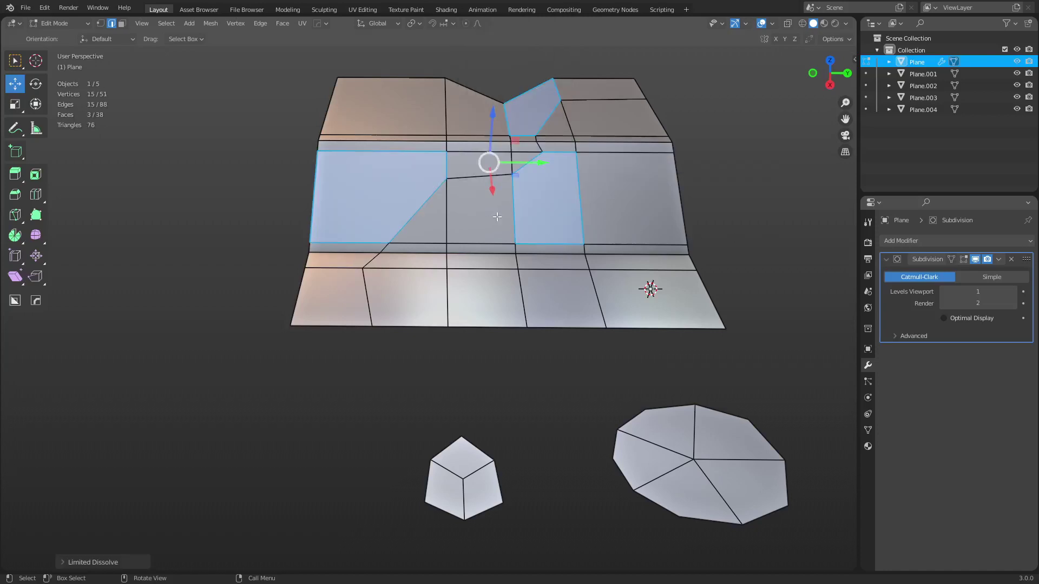
key("ctrl+Tab")
left_click(528, 243)
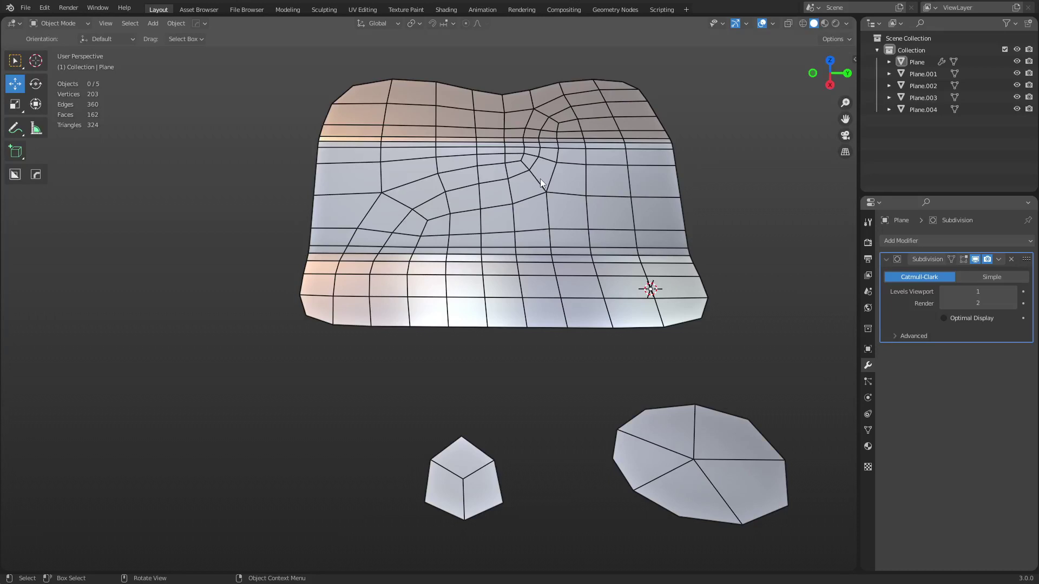
Step: Try applying the surface's Subdivision modifier and examine the quads around the five-edge centre vertices in Edit Mode
left_click(616, 241)
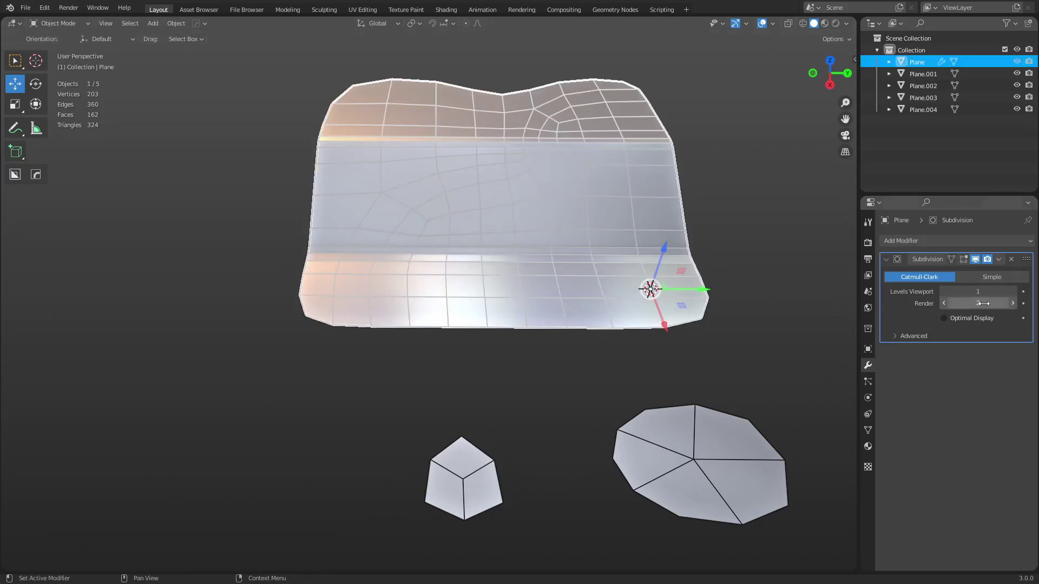
key("ctrl+a")
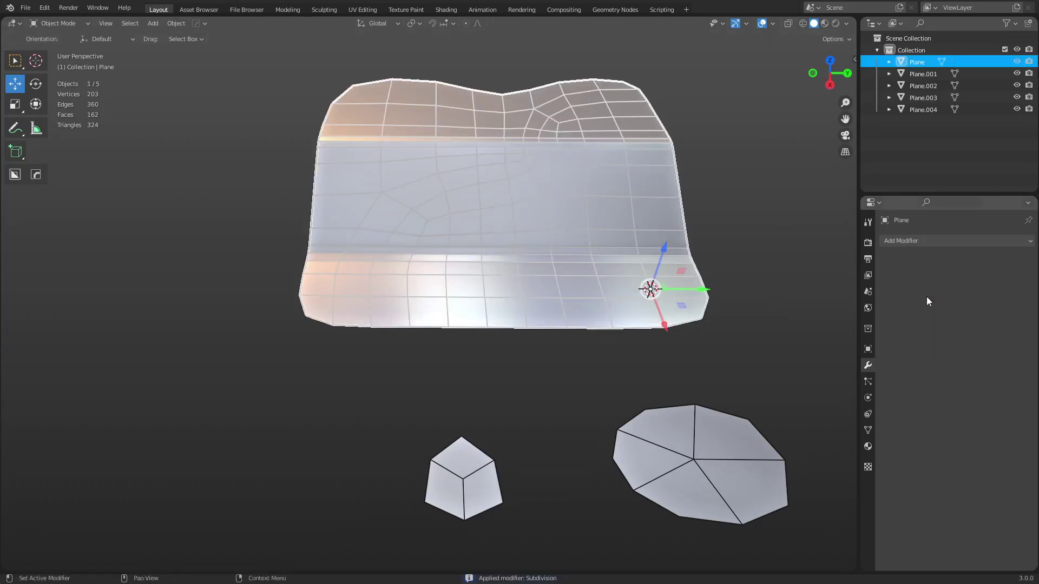
middle_click_drag(617, 252, 375, 232, "shift")
key("ctrl+Tab")
left_click(662, 295)
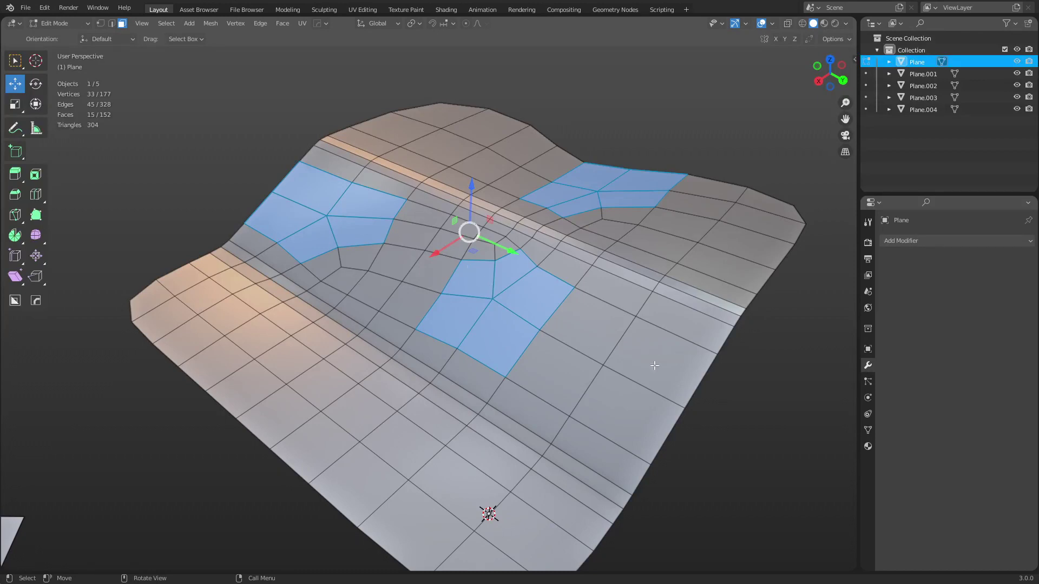
key("ctrl+Tab")
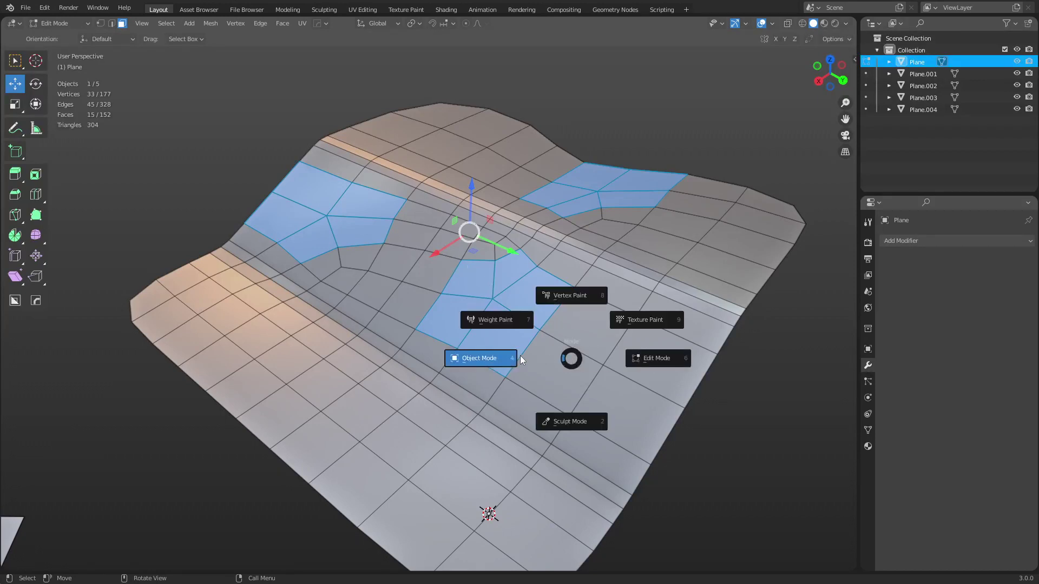
left_click(520, 355)
Step: Undo the applied Subdivision modifier on the surface
scroll(521, 360, "down", 3)
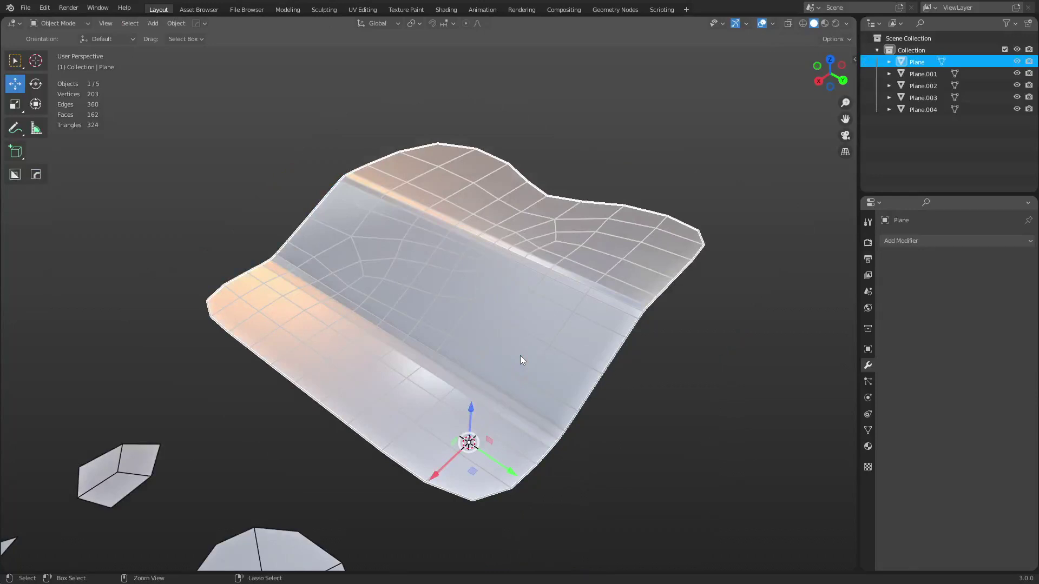
key("ctrl+z")
key("ctrl+z")
key("ctrl+z")
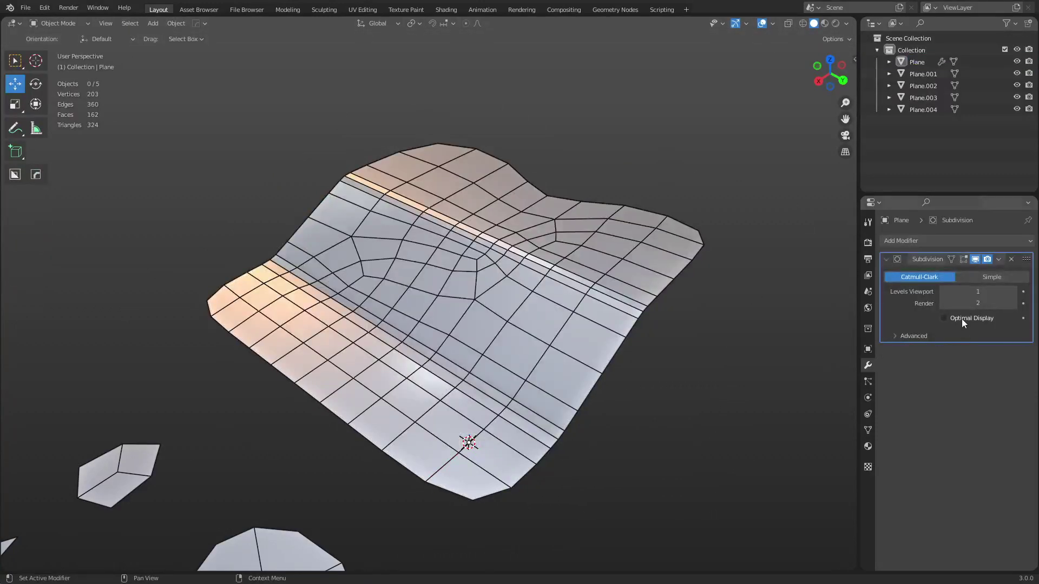
Step: Compare the surface with Optimal Display on and off, and examine its three five-sided faces in Edit Mode
left_click(961, 319)
left_click(962, 320)
middle_click_drag(667, 410, 497, 370)
middle_click_drag(443, 413, 467, 380, "shift")
key("ctrl+Tab")
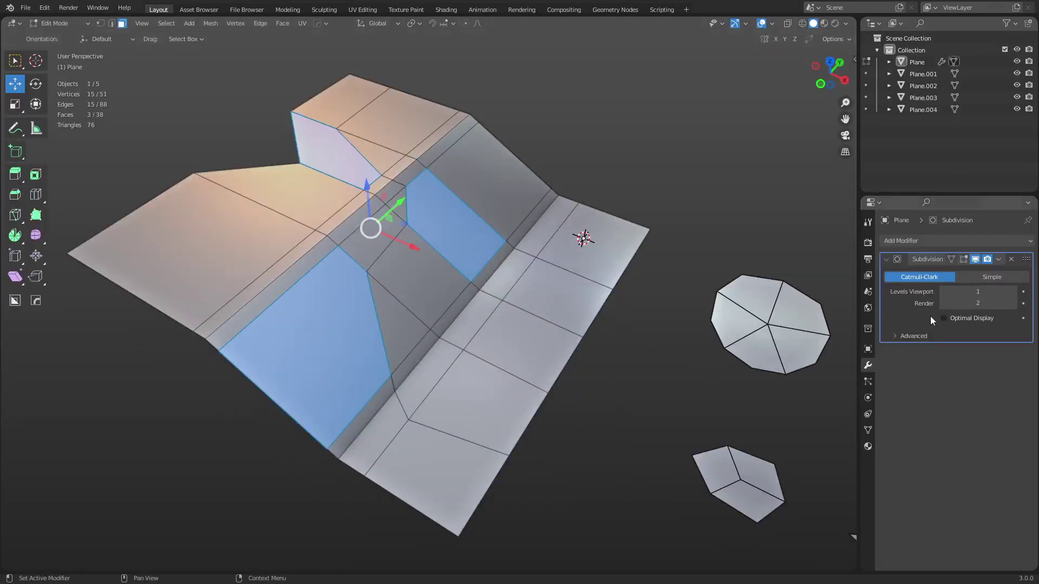
key("ctrl+Tab")
left_click(557, 339)
Step: Apply the Subdivision modifier on the surface in Object Mode
middle_click_drag(469, 355, 505, 303)
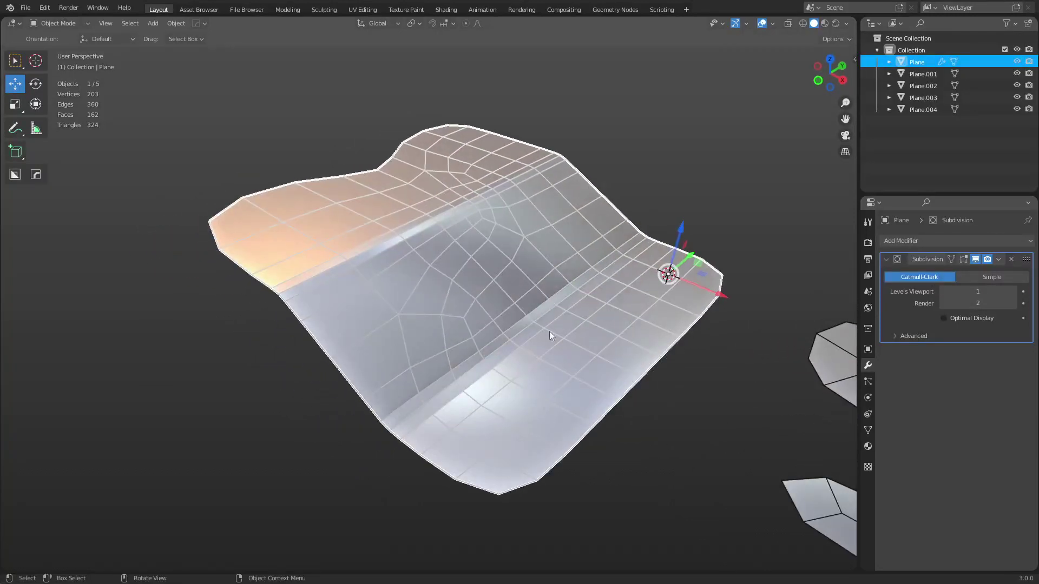
middle_click_drag(588, 346, 551, 355)
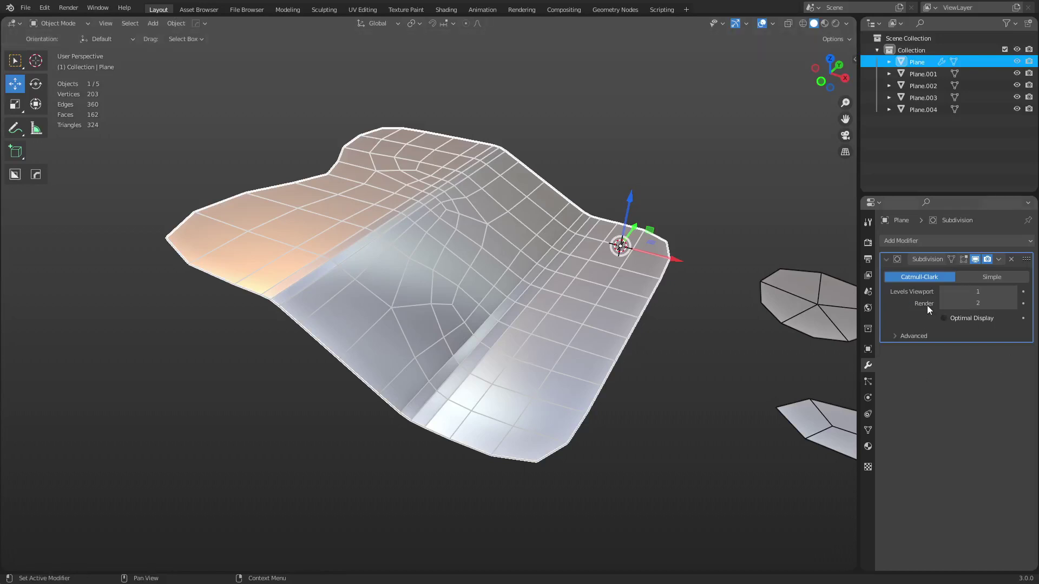
key("ctrl+a")
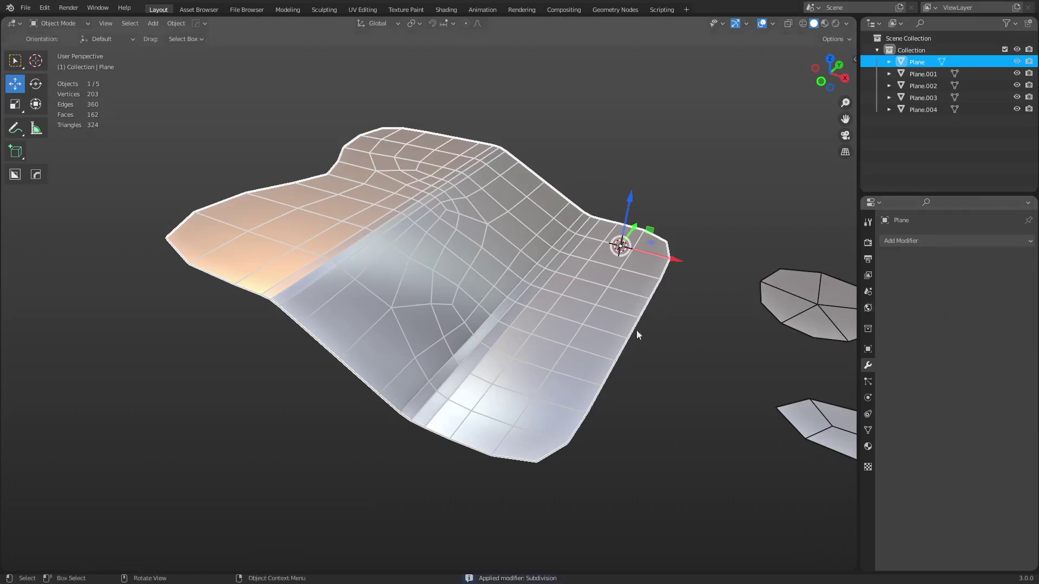
Step: Select the two adjacent face loops that wind across the surface in Edit Mode
key("ctrl+Tab")
left_click(614, 331)
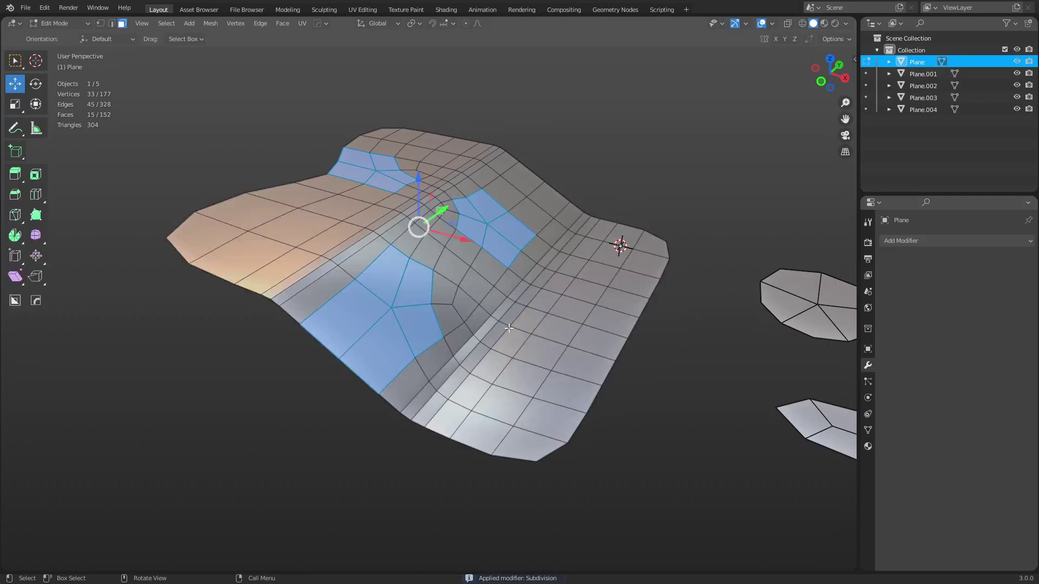
left_click(411, 305, "alt")
left_click(416, 302, "alt")
left_click(445, 303, "alt+shift")
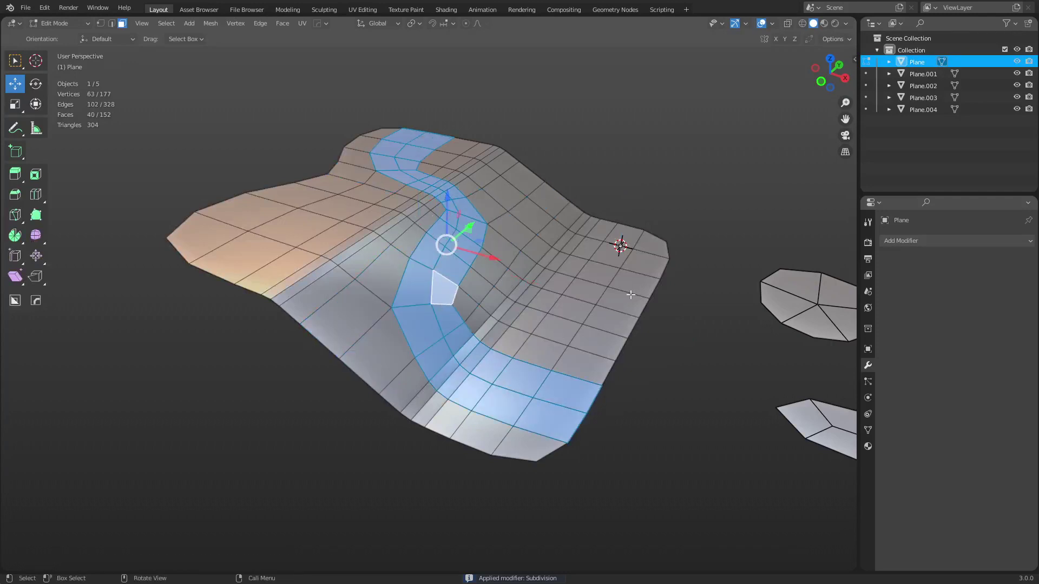
Step: Inset the selected face band with Boundary off and push it down to form a recessed channel
middle_click_drag(629, 296, 588, 305)
middle_click_drag(617, 393, 642, 383)
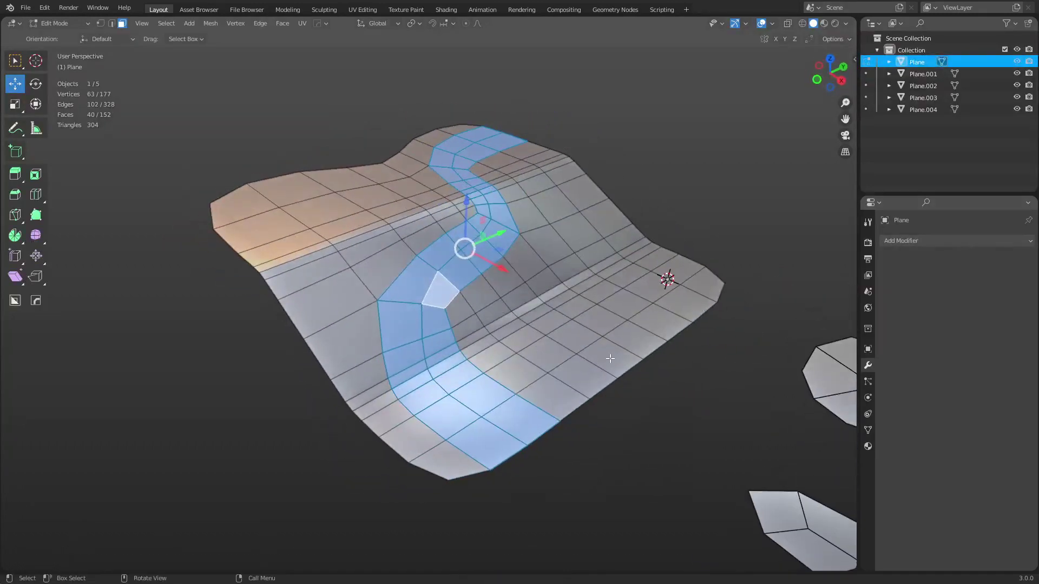
key("i")
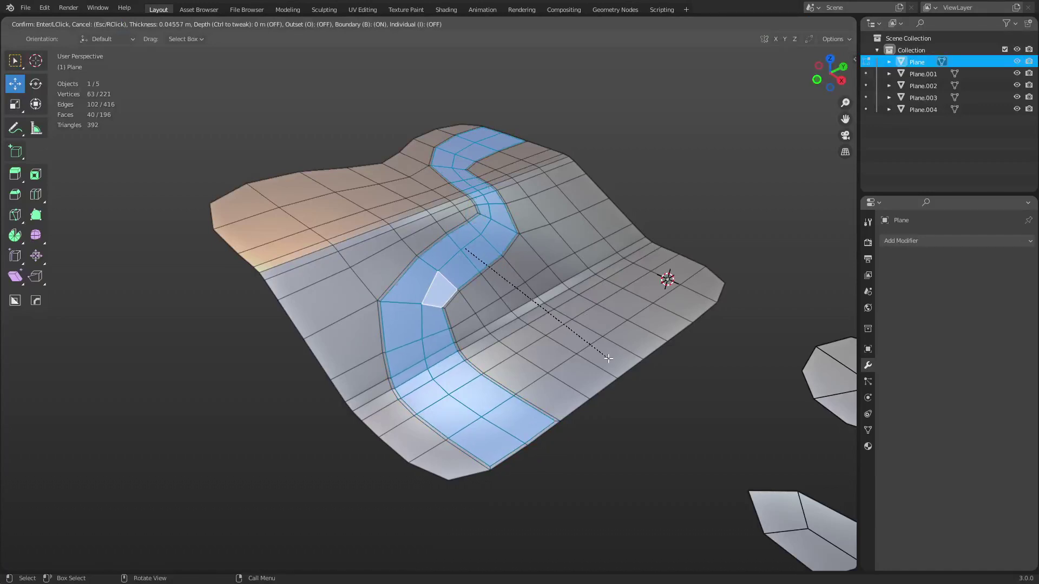
key("b")
key("ctrl")
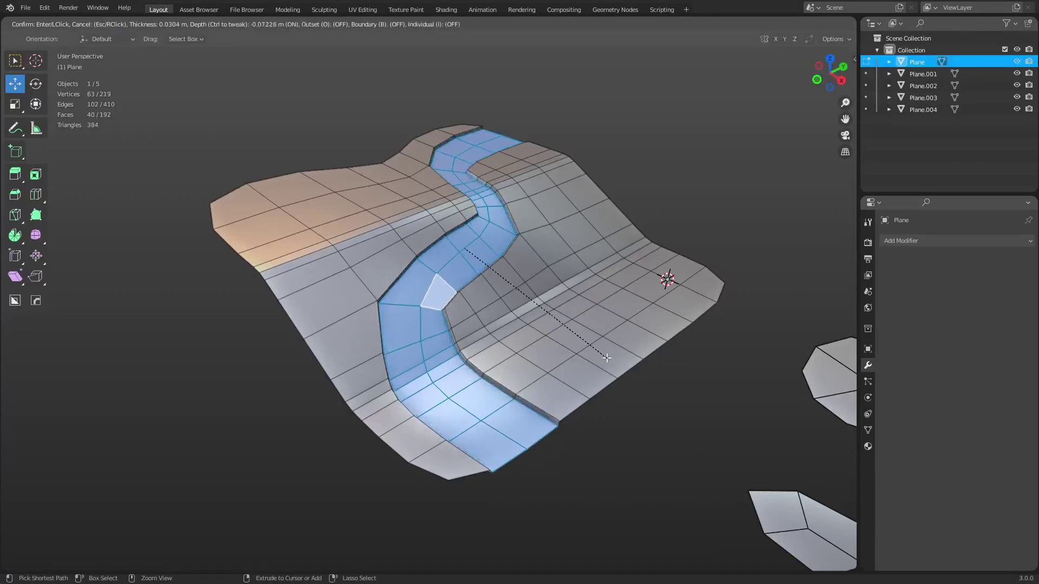
left_click(603, 359, "ctrl")
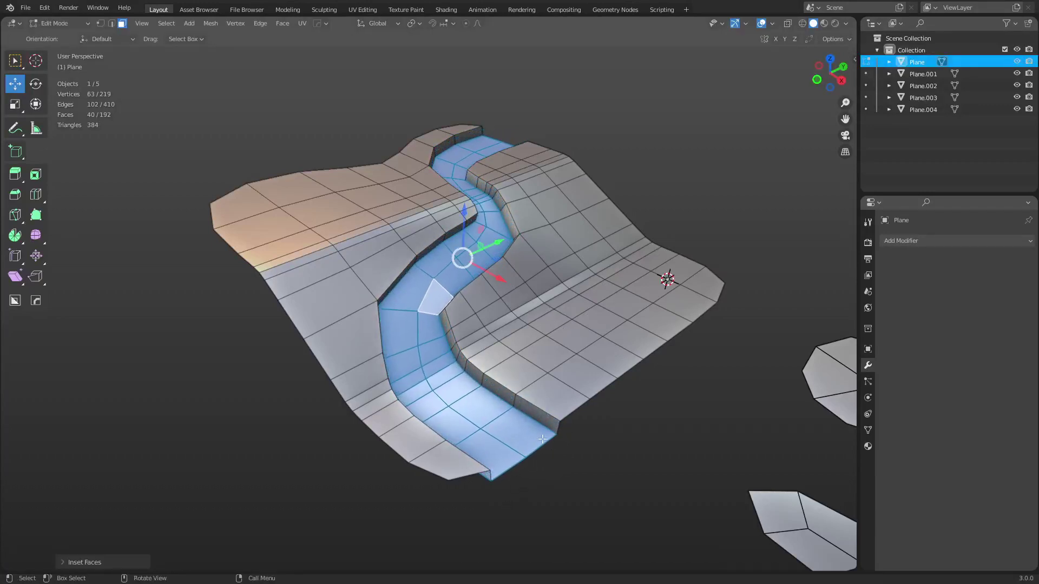
Step: Add a Subdivision modifier to the surface in Object Mode and examine the curved channel
key("ctrl+Tab")
left_click(573, 335)
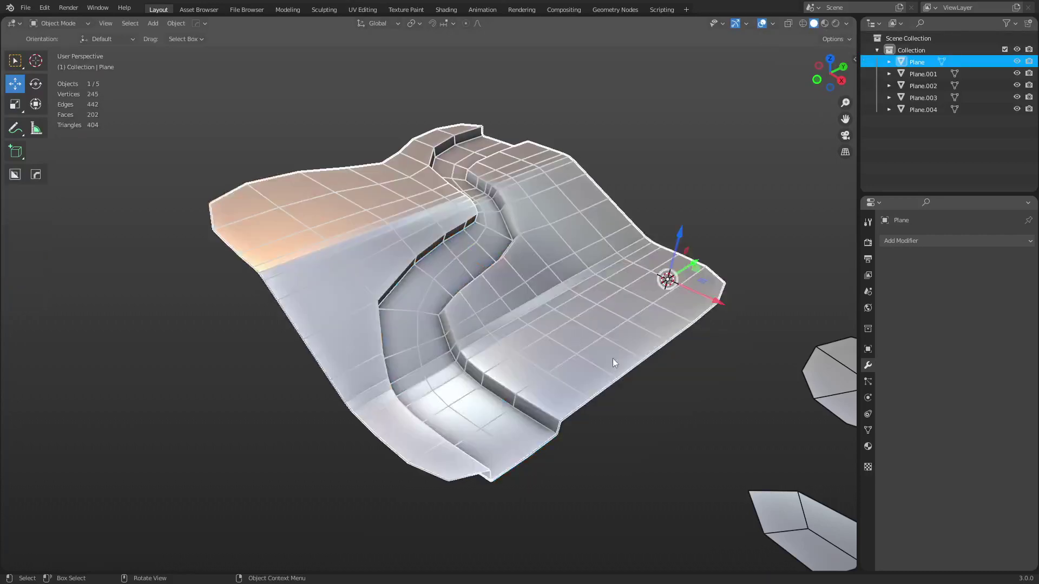
middle_click_drag(654, 411, 583, 385)
left_click(582, 385)
left_click(971, 241)
left_click(847, 455)
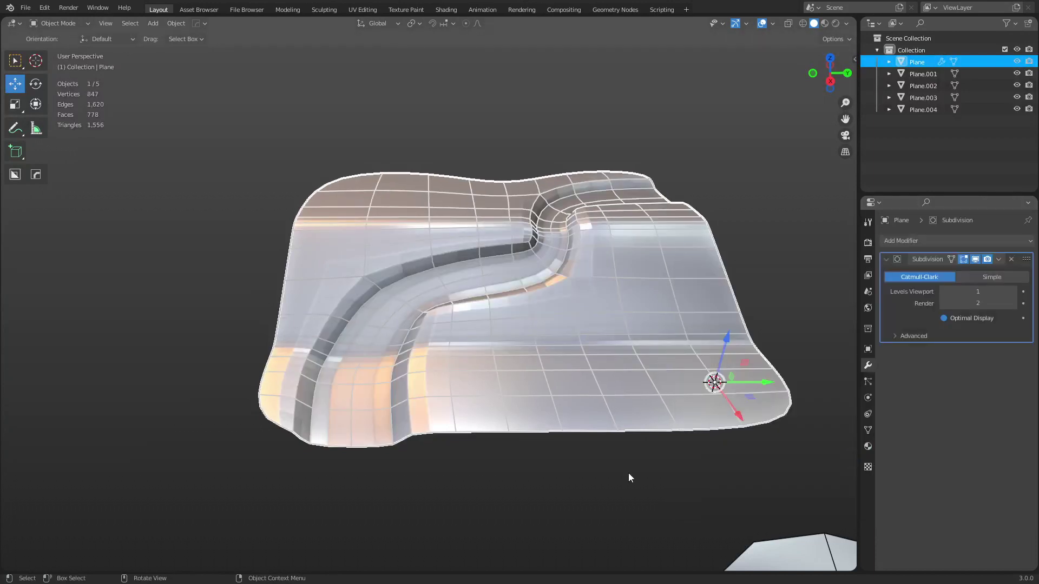
left_click(564, 444)
middle_click_drag(560, 445, 576, 460)
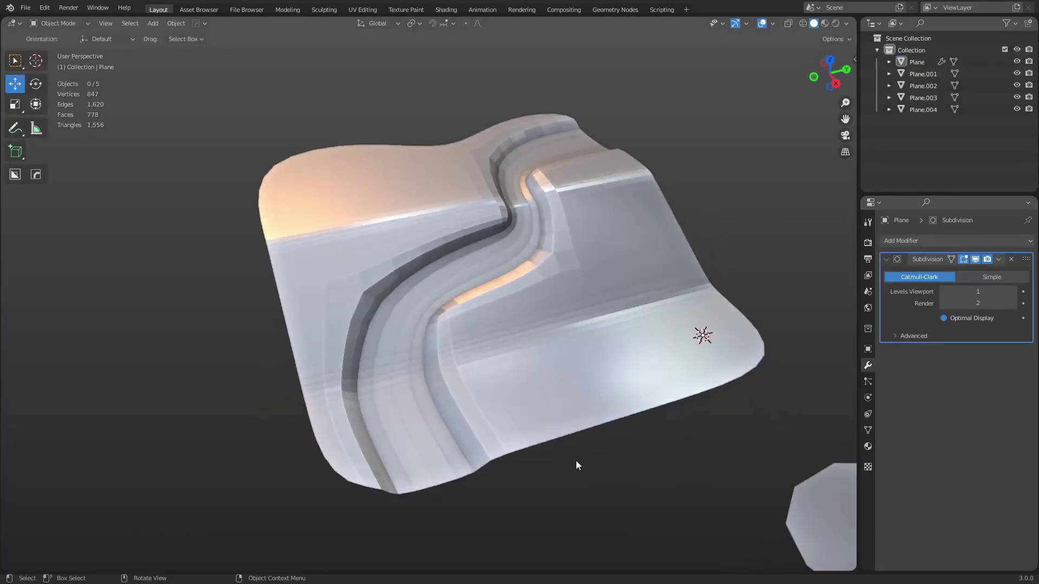
Step: Set the Subdivision viewport level to 2 and shade the surface smooth
left_click(1012, 292)
left_click(648, 334)
right_click(649, 334)
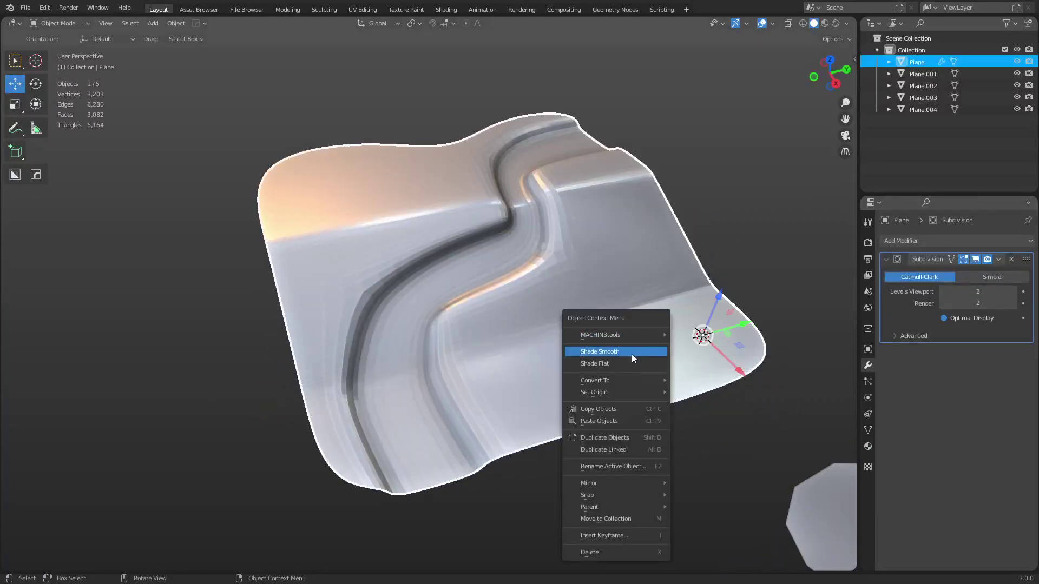
left_click(631, 353)
left_click(615, 472)
Step: Open both small subdivided shapes in Edit Mode and focus on the centre vertex where three edges meet
scroll(615, 471, "down", 3)
middle_click_drag(606, 444, 469, 387, "shift")
scroll(559, 334, "up", 4)
left_click(379, 336)
left_click(620, 286, "shift")
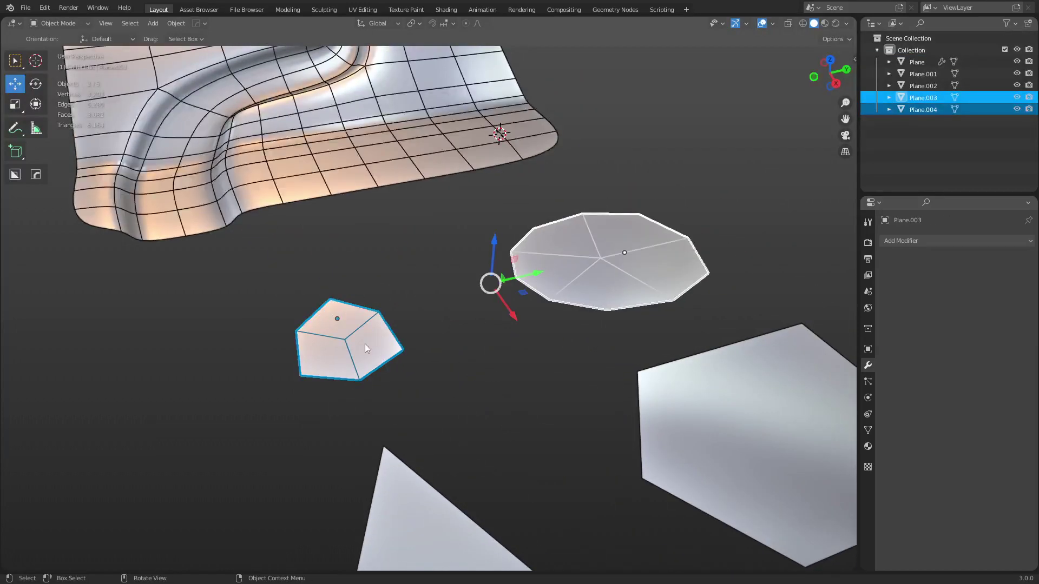
key("Tab")
left_click(345, 340)
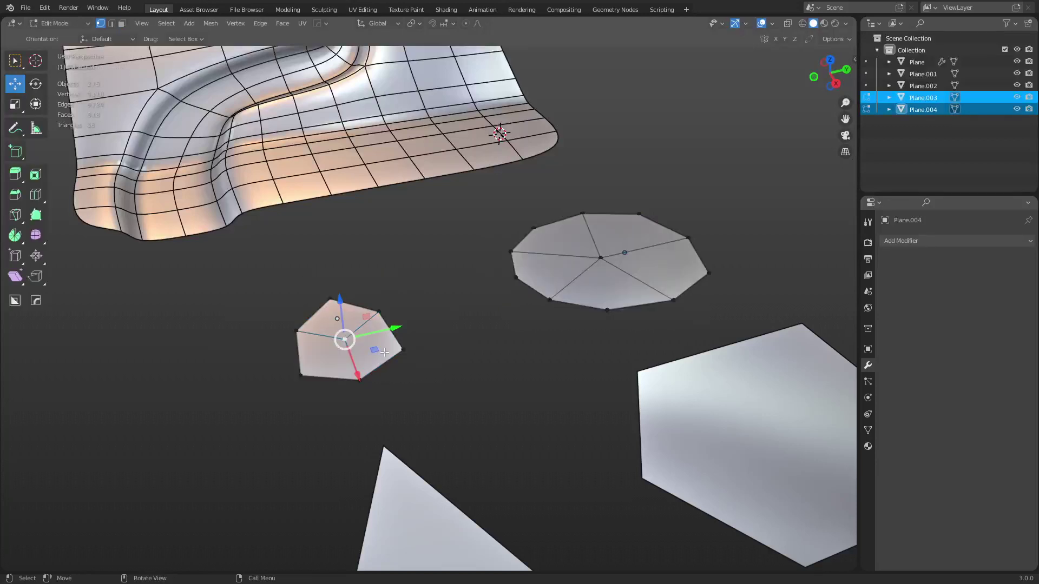
key("grave")
left_click(447, 387)
key("KP_Decimal")
scroll(440, 352, "down", 8)
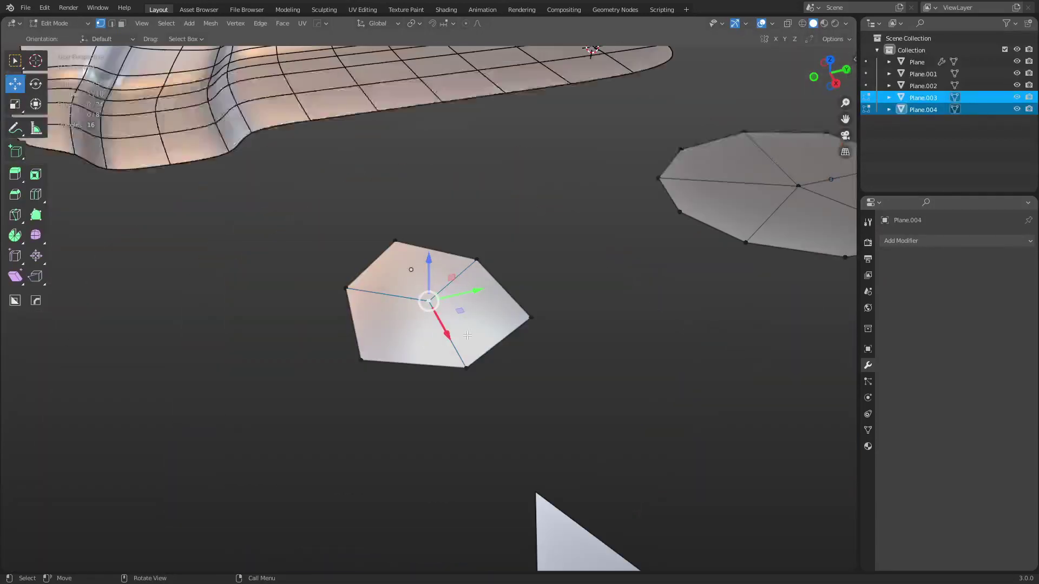
Step: Select the centre vertex where five edges meet on the larger subdivided shape and compare it with the three-edge one
scroll(440, 351, "up", 2)
middle_click_drag(620, 321, 471, 373, "shift")
middle_click_drag(680, 347, 551, 377, "shift")
left_click(639, 252)
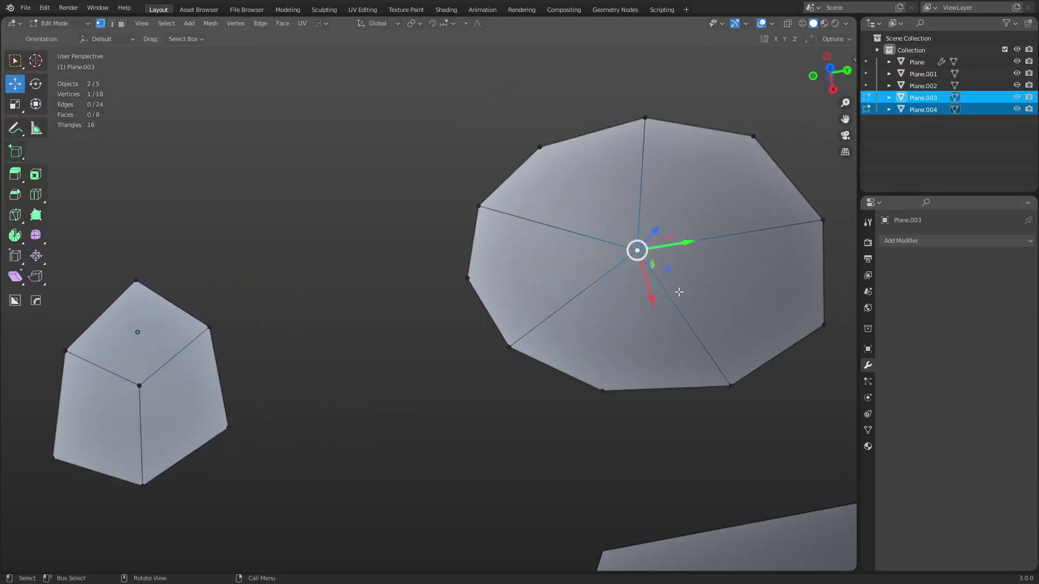
middle_click_drag(429, 248, 572, 352, "shift")
scroll(494, 269, "down", 4)
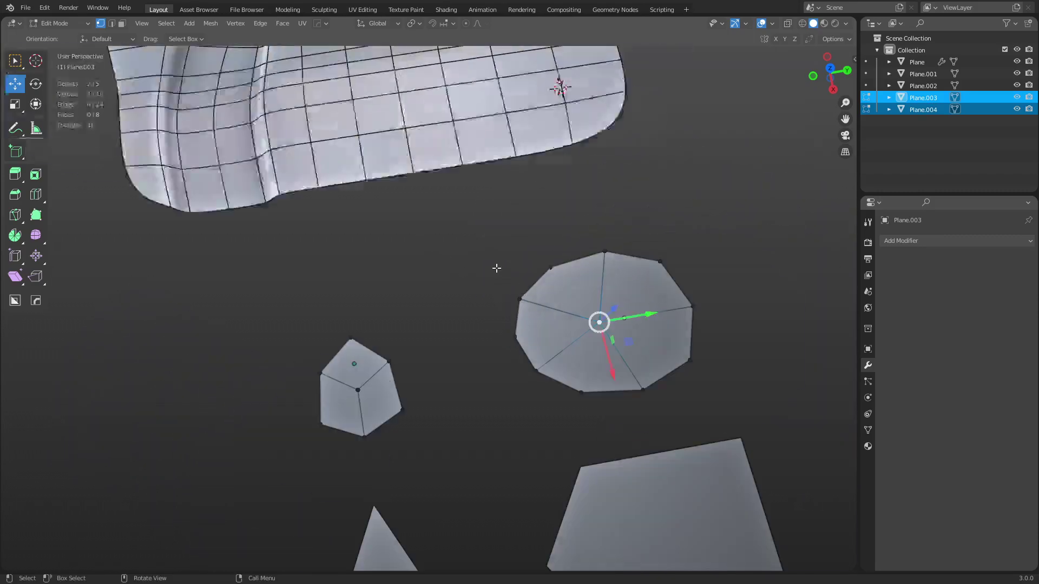
Step: Open the channel surface in Edit Mode and turn off the Subdivision modifier's Edit Mode display
middle_click_drag(403, 254, 517, 442, "shift")
middle_click_drag(596, 311, 661, 393, "shift")
middle_click_drag(447, 306, 470, 307)
key("ctrl+Tab")
left_click(409, 308)
left_click(430, 299)
key("ctrl+Tab")
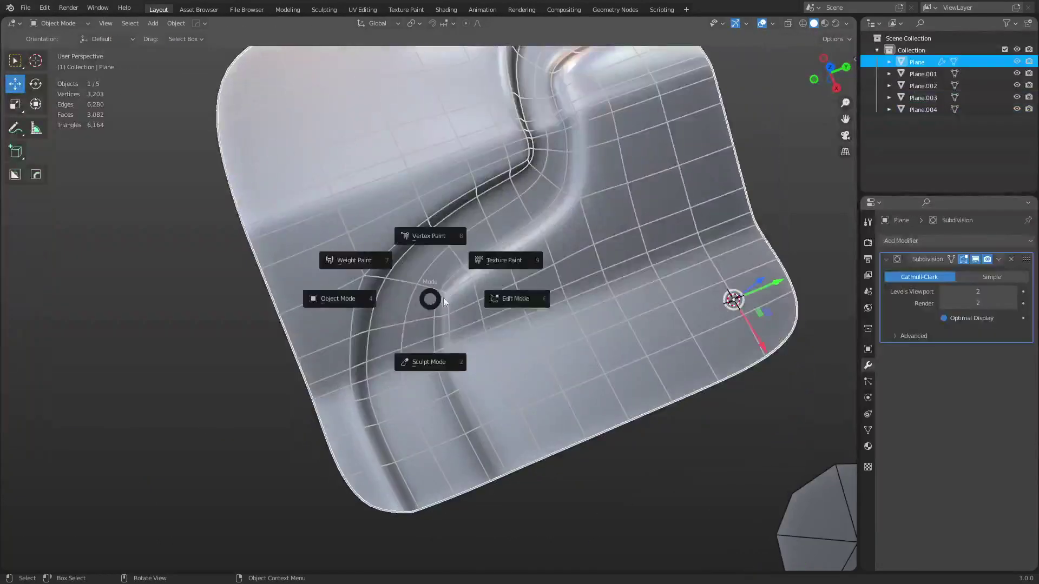
left_click(486, 300)
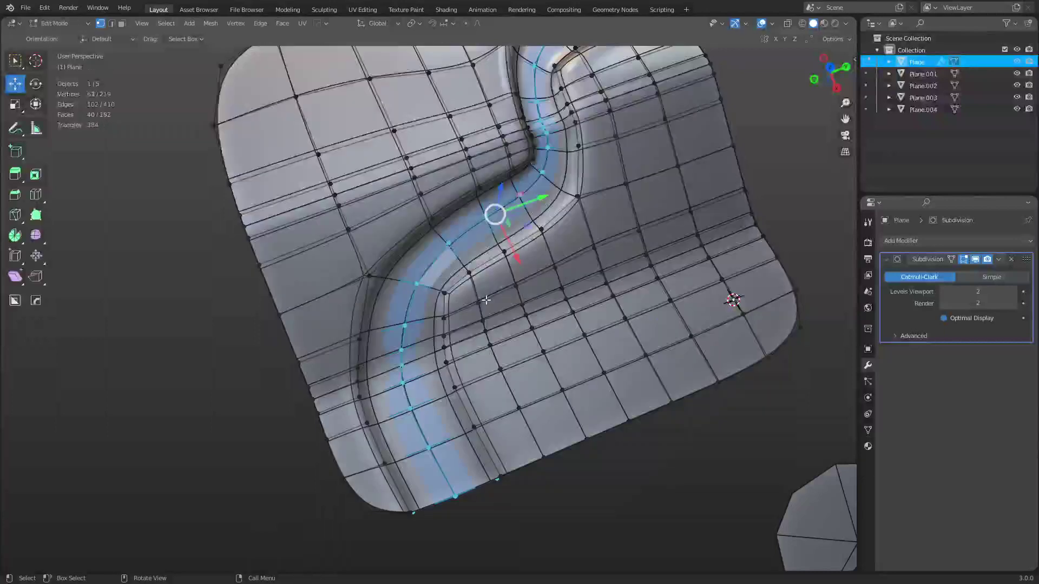
left_click(964, 260)
scroll(348, 246, "up", 6)
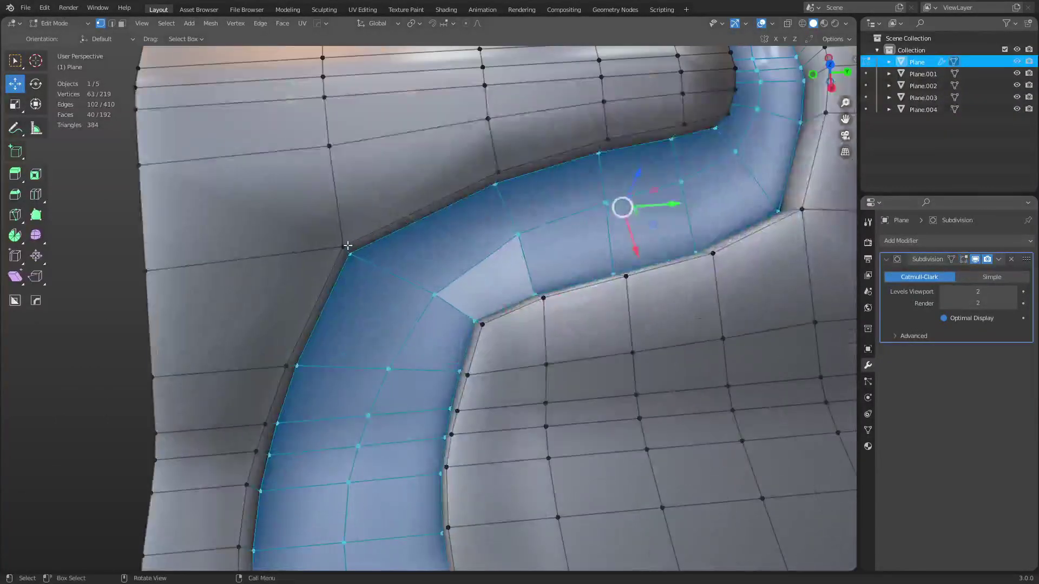
Step: Select the five-edge vertex at the channel's upper rim and examine the edges meeting there
left_click(348, 246)
key("grave")
left_click(562, 303)
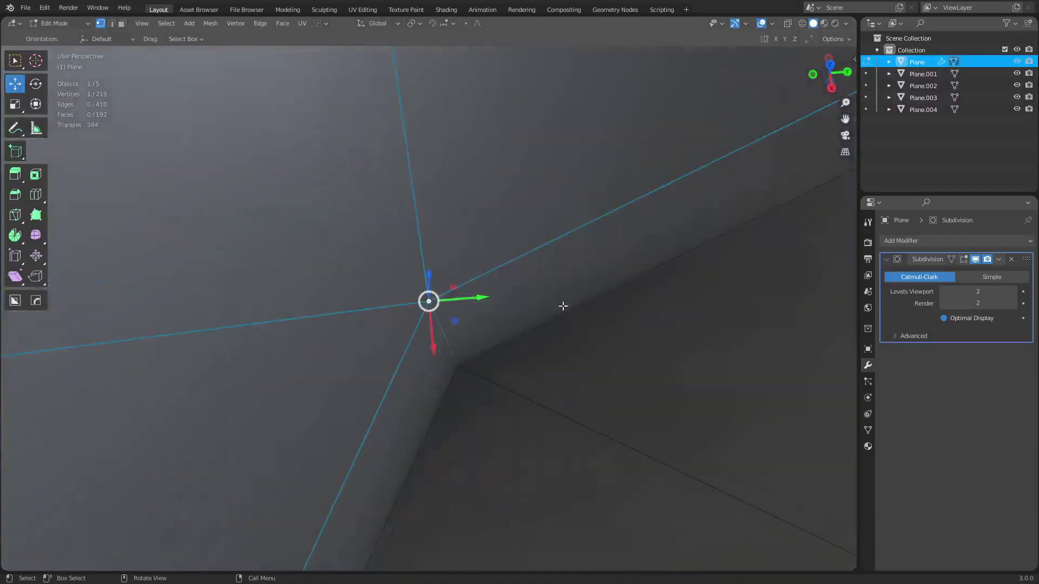
scroll(566, 357, "down", 12)
middle_click_drag(571, 367, 509, 322)
scroll(481, 367, "up", 6)
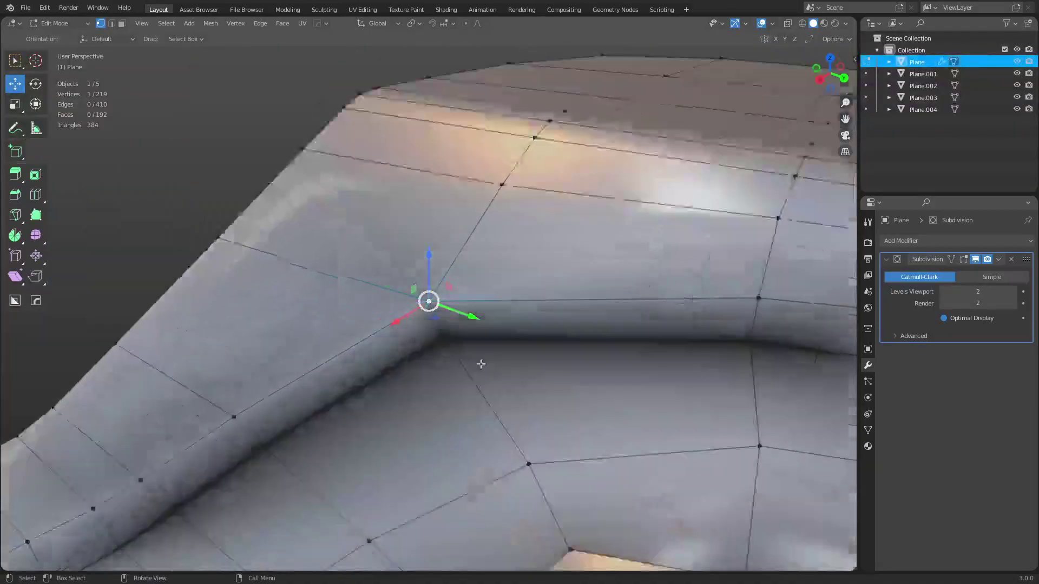
middle_click_drag(481, 367, 406, 155)
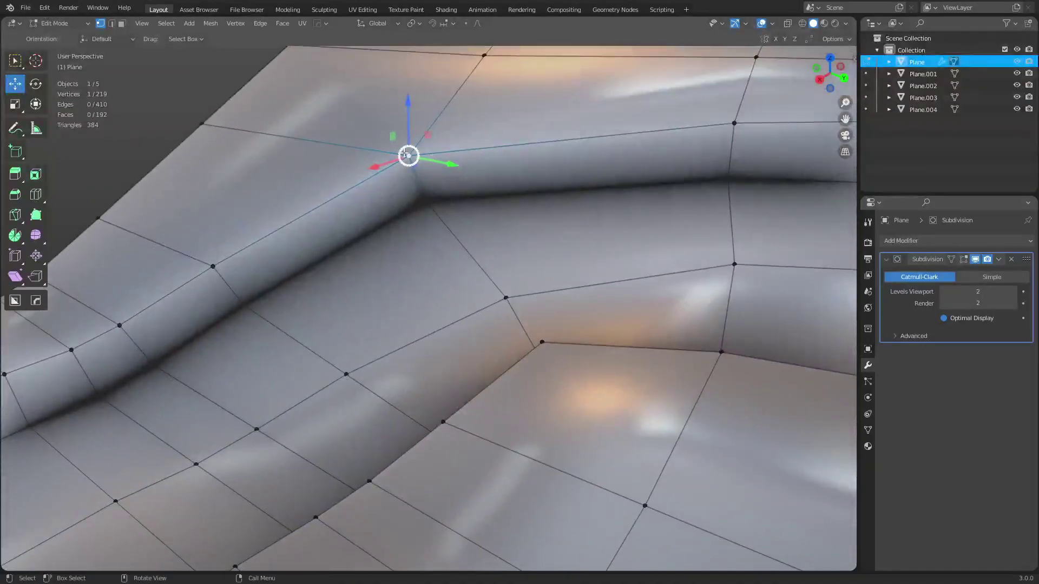
Step: Examine the other channel corners in Edit Mode, and the smoothed bends in Object Mode
scroll(405, 154, "down", 5)
middle_click_drag(703, 325, 395, 354, "shift")
middle_click_drag(492, 363, 516, 318)
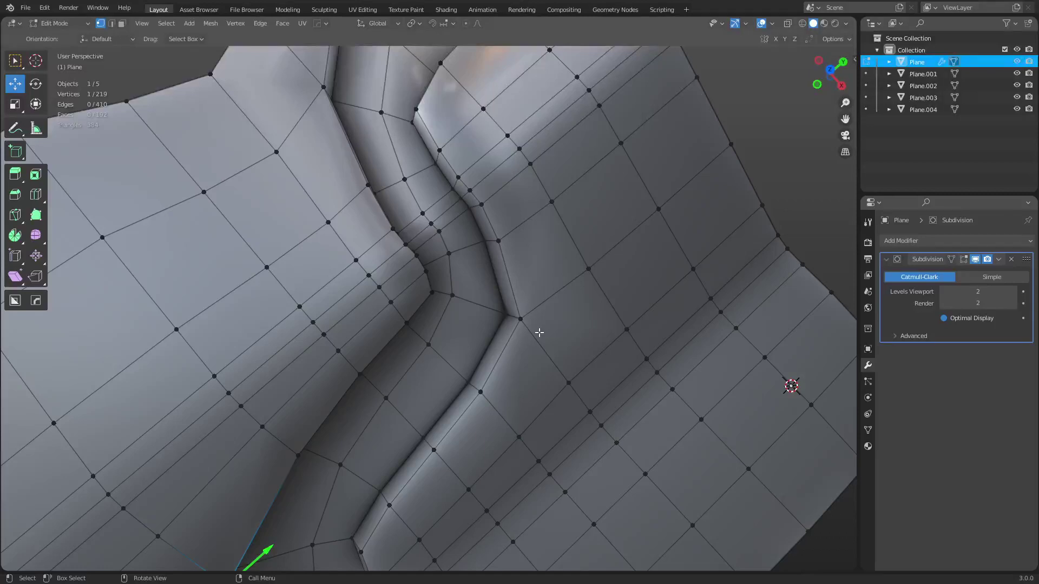
middle_click_drag(499, 239, 460, 384, "shift")
key("ctrl+Tab")
left_click(531, 337)
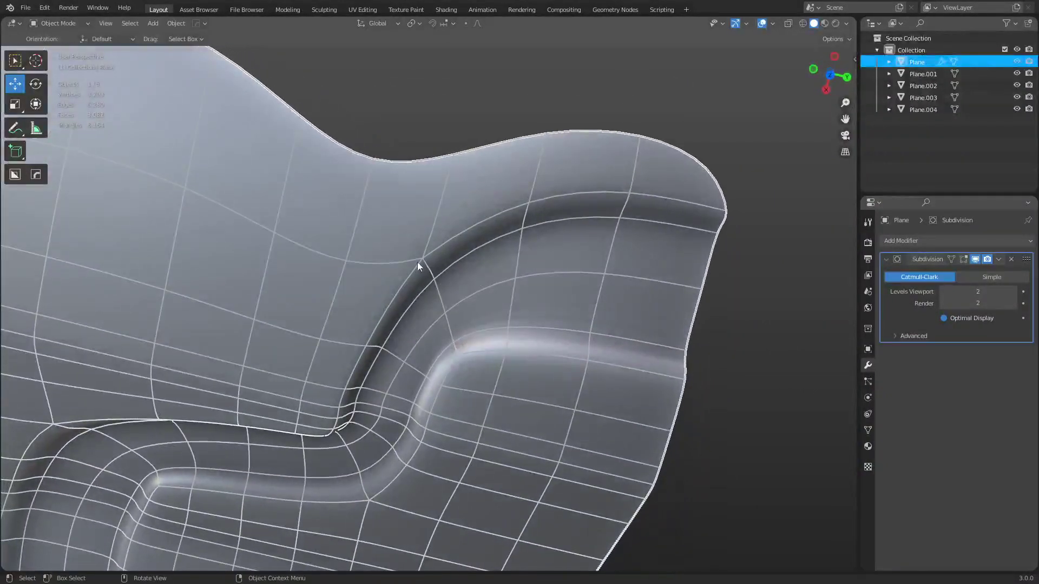
middle_click_drag(494, 309, 492, 342)
scroll(493, 344, "up", 3)
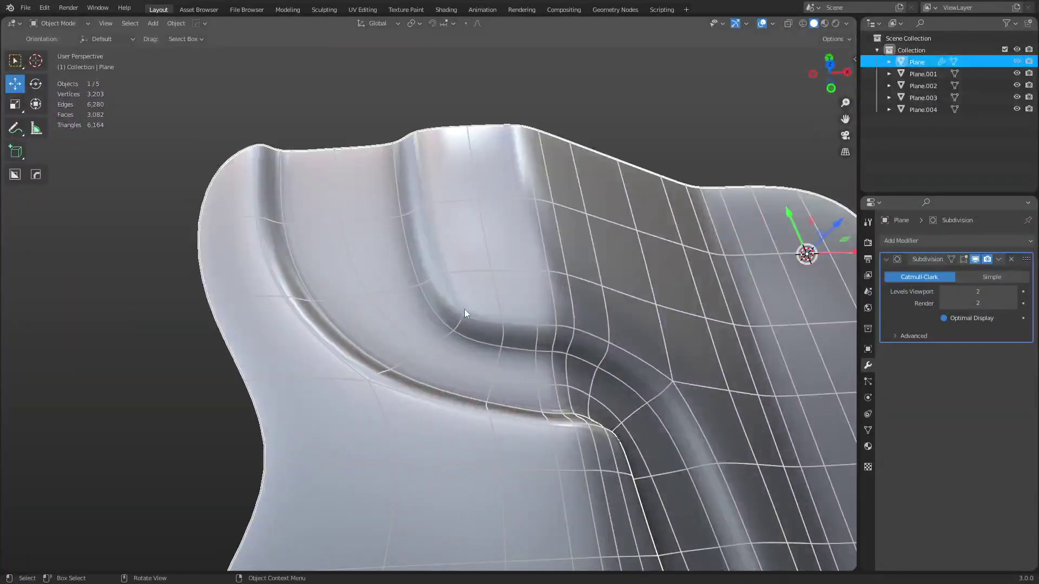
Step: Trace edge loops across and along the channel in Edit Mode to check the edge flow
key("ctrl+Tab")
left_click(516, 342)
middle_click_drag(518, 363, 268, 329)
left_click(281, 298, "alt")
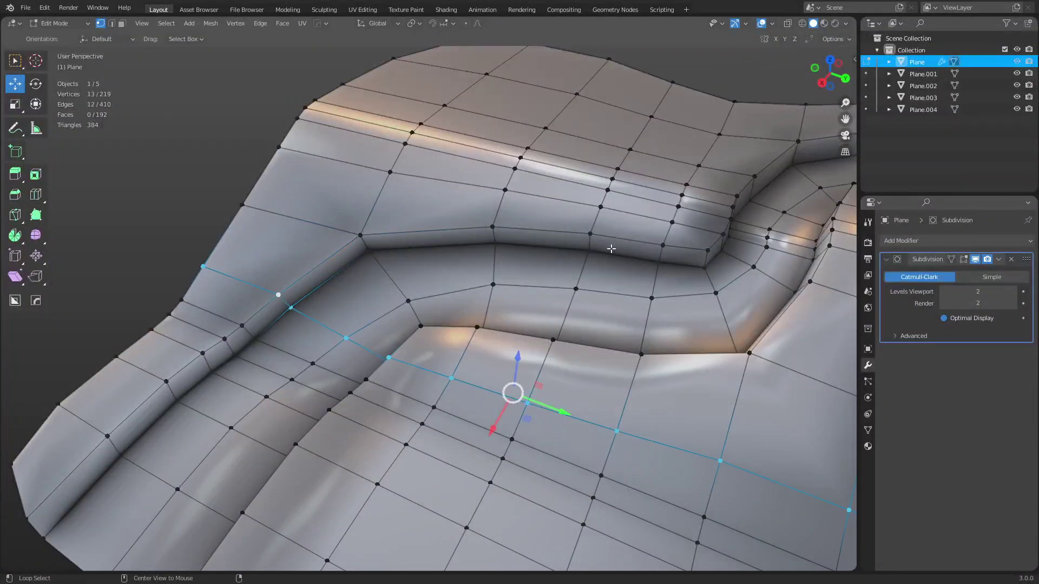
left_click(590, 243, "alt")
Step: Select the face loops of both channel side walls in face select mode
key("3")
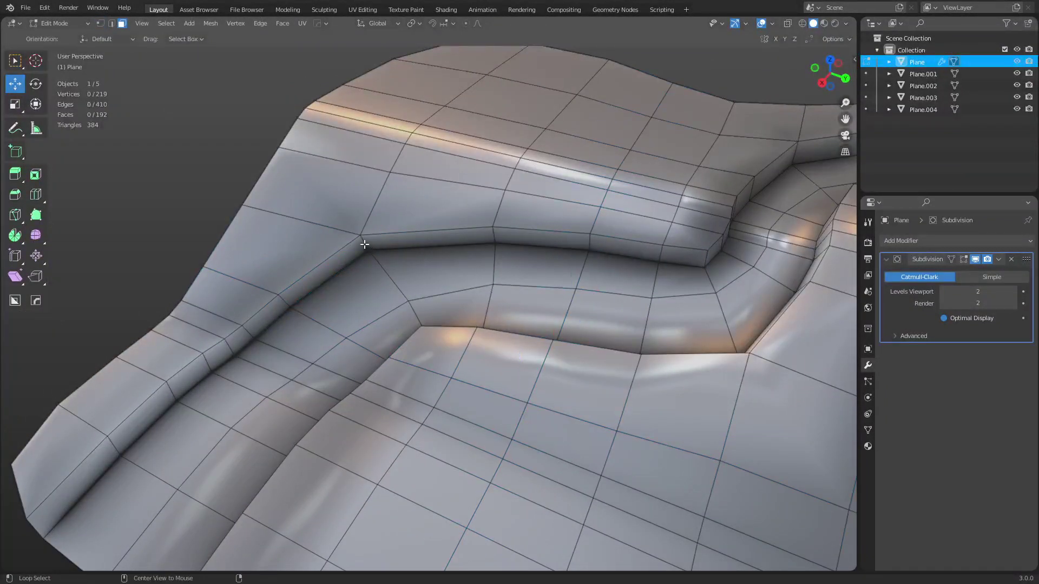
left_click(368, 248, "alt")
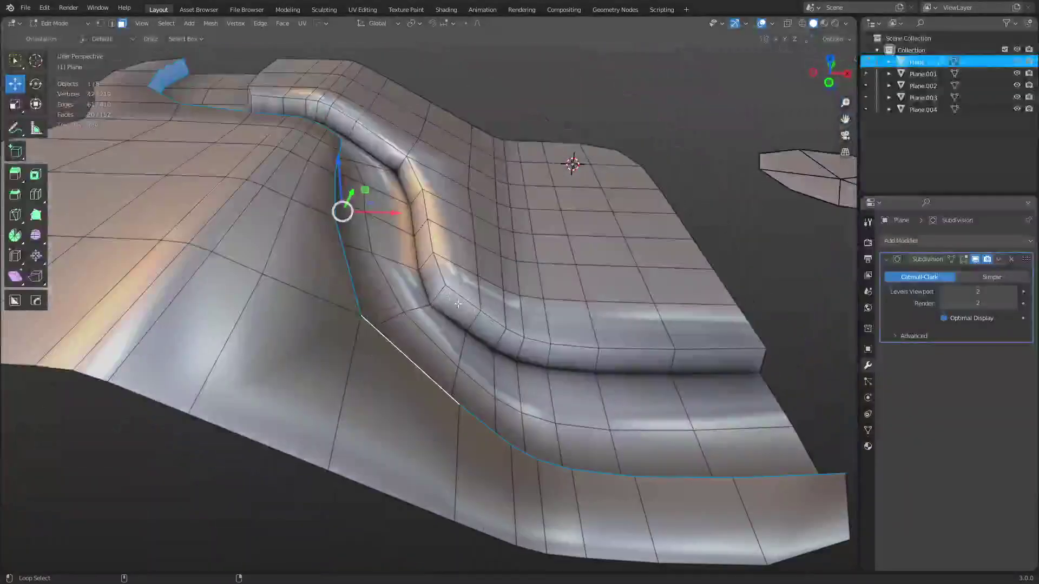
left_click(433, 291, "alt+shift")
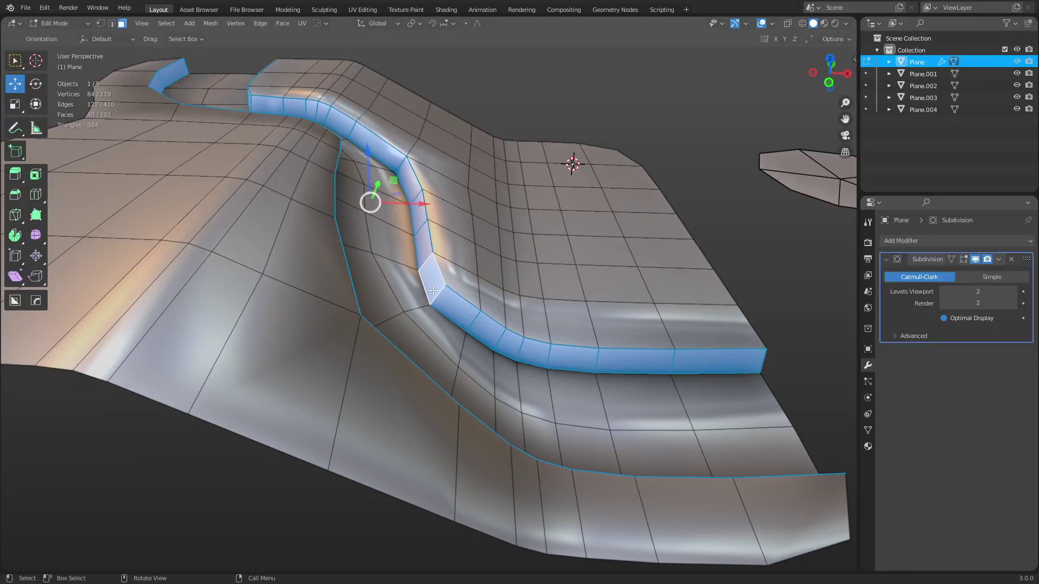
Step: Inspect the channel's smooth shading in Object Mode and set the Subdivision viewport level to 4
middle_click_drag(564, 338, 454, 318)
scroll(518, 348, "up", 3)
key("ctrl+Tab")
left_click(431, 319)
scroll(395, 262, "down", 3)
middle_click_drag(408, 292, 393, 270)
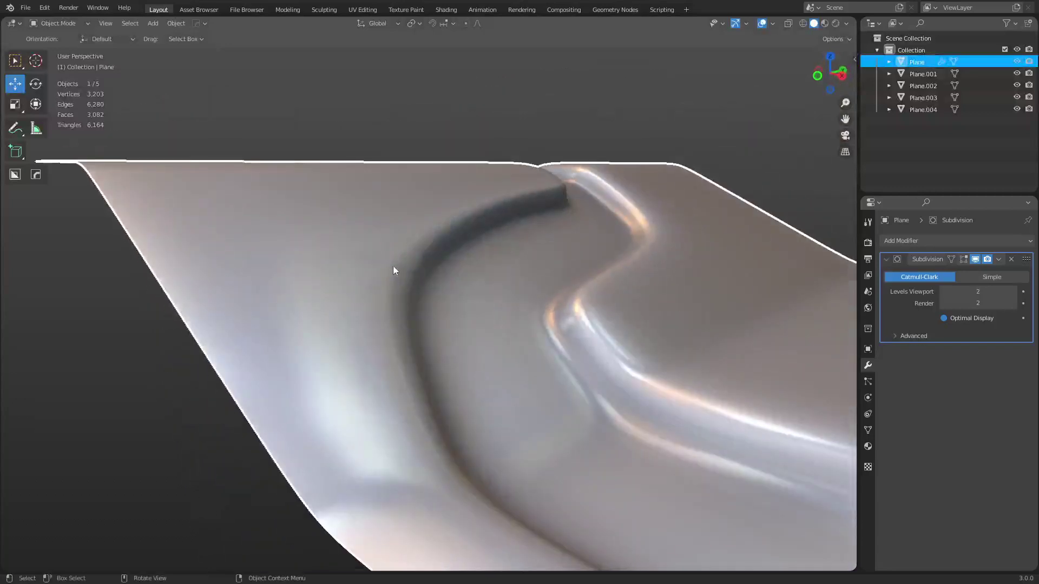
left_click(1013, 292)
left_click(1013, 292)
Step: Select the five-edge vertex at the channel's rim in Edit Mode and turn off Optimal Display
key("ctrl+Tab")
left_click(450, 297)
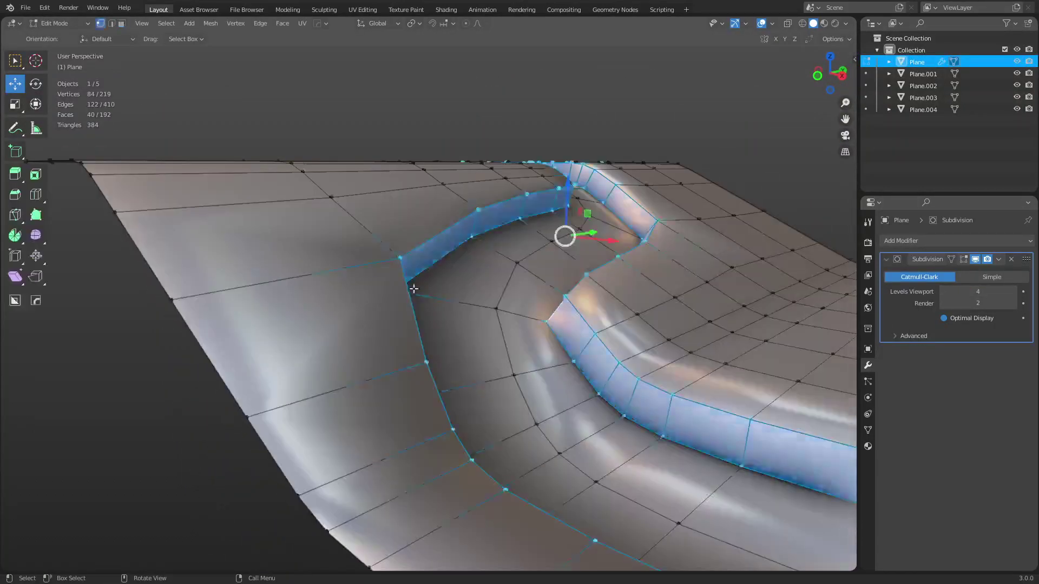
left_click(400, 258)
middle_click_drag(508, 294, 466, 323)
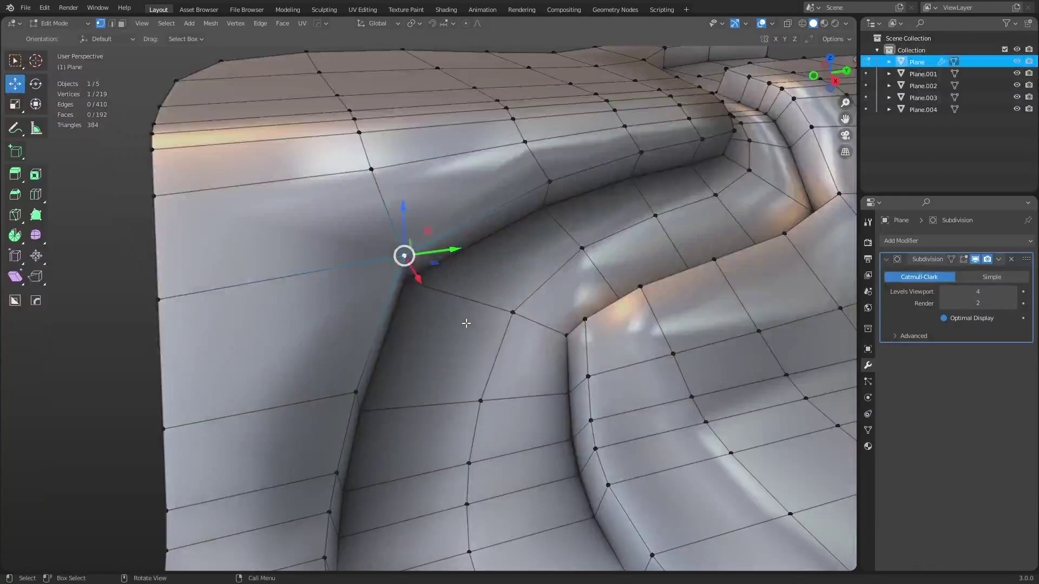
left_click(987, 322)
Step: Show the full subdivided wireframe in Object Mode and examine how the quads flow around the channel's corner vertices
key("ctrl+Tab")
left_click(534, 339)
left_click(116, 372)
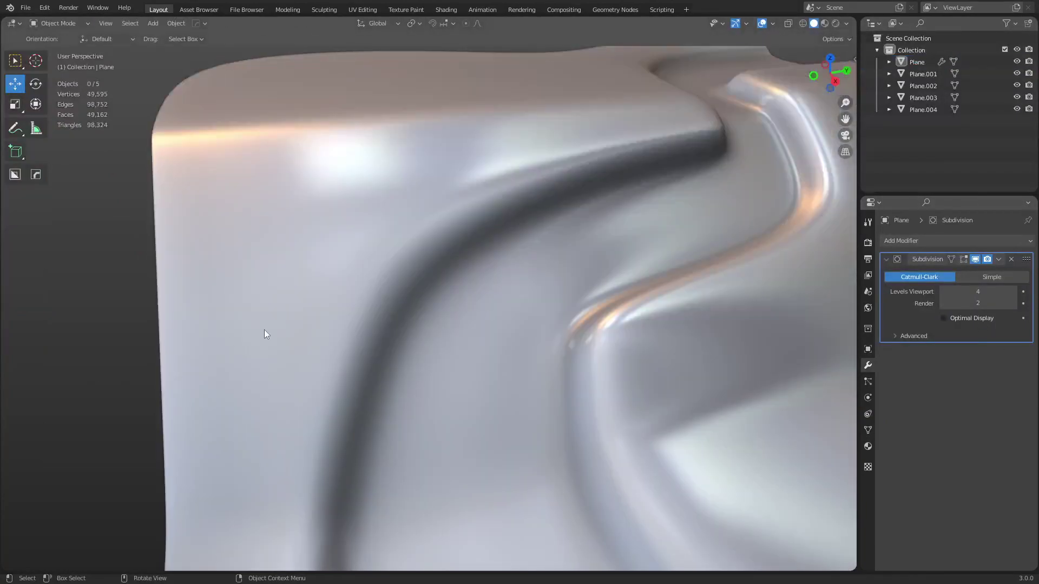
key("shift+z")
middle_click_drag(438, 287, 413, 301)
scroll(413, 300, "up", 4)
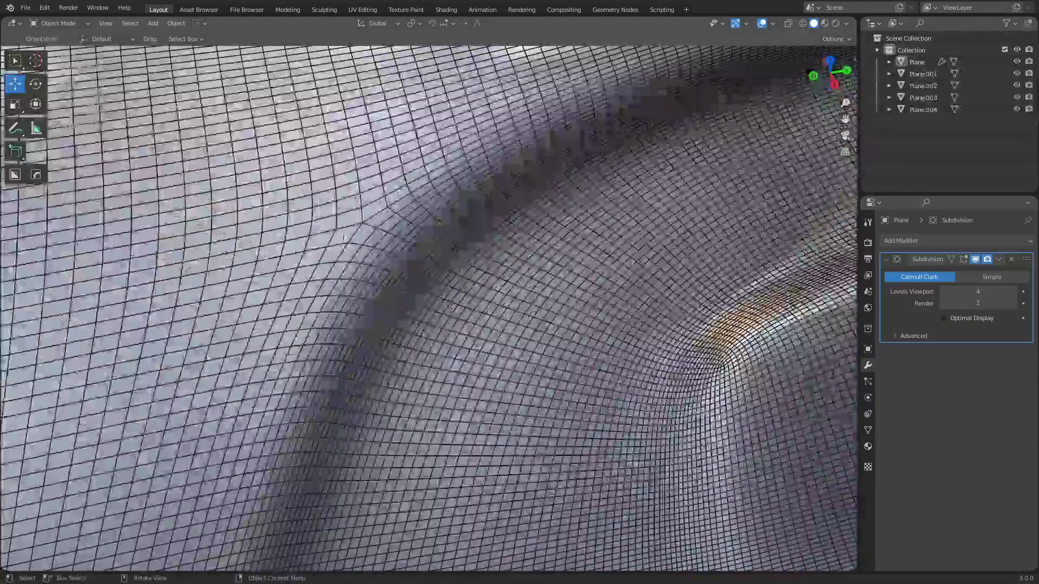
middle_click_drag(357, 225, 417, 254)
scroll(448, 314, "up", 2)
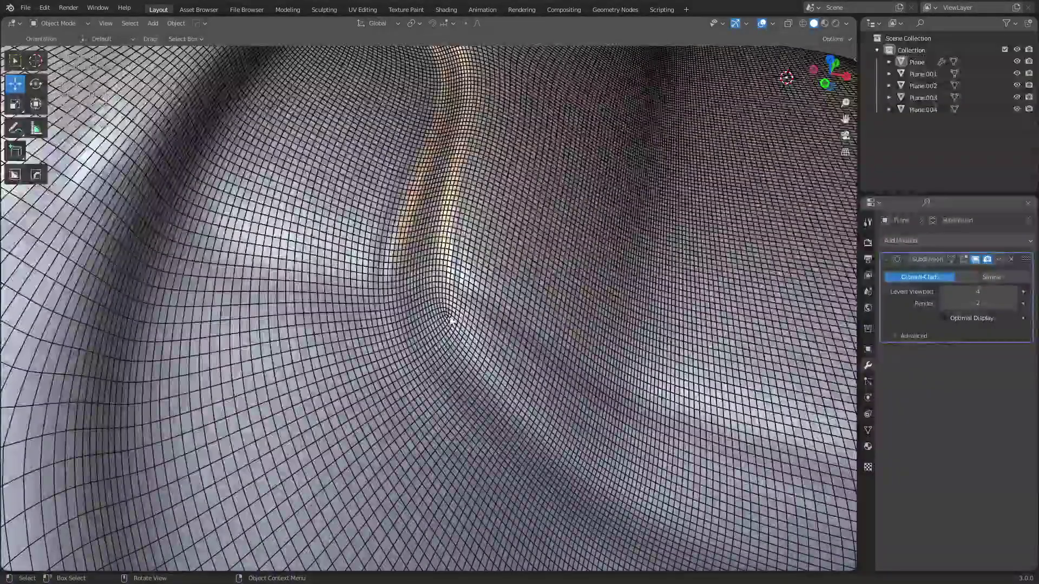
Step: Return to Edit Mode and select the face loops of both channel side walls in face select mode
key("ctrl+Tab")
left_click(511, 322)
middle_click_drag(510, 322, 376, 224)
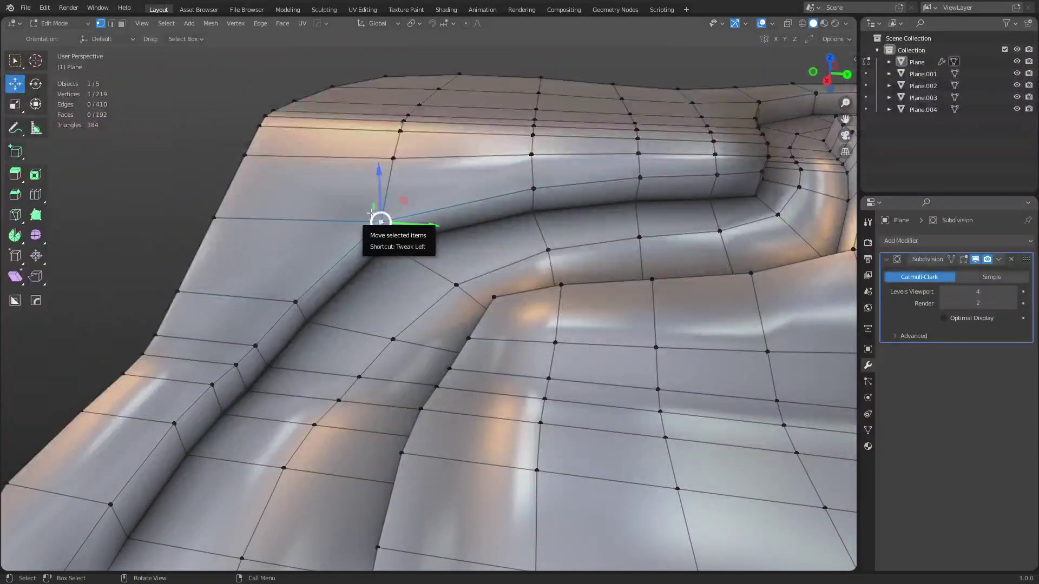
key("3")
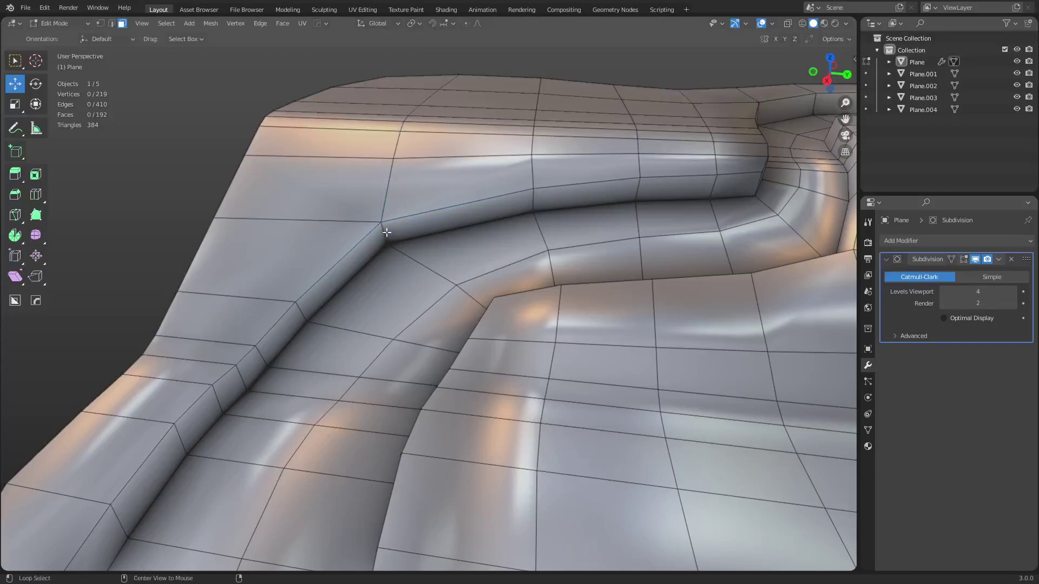
left_click(387, 239, "alt")
middle_click_drag(517, 290, 616, 286)
left_click(486, 300, "alt+shift")
middle_click_drag(509, 288, 518, 361)
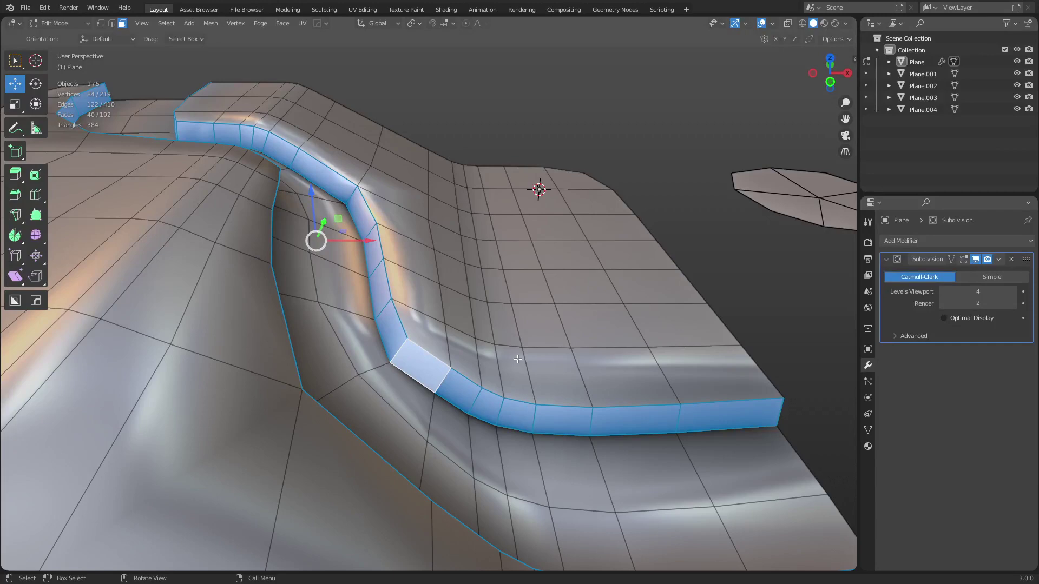
Step: Inset the selected channel wall faces outward with Outset enabled and a thickness of about 0.05 m
middle_click_drag(502, 419, 517, 381)
scroll(597, 365, "up", 2)
key("i")
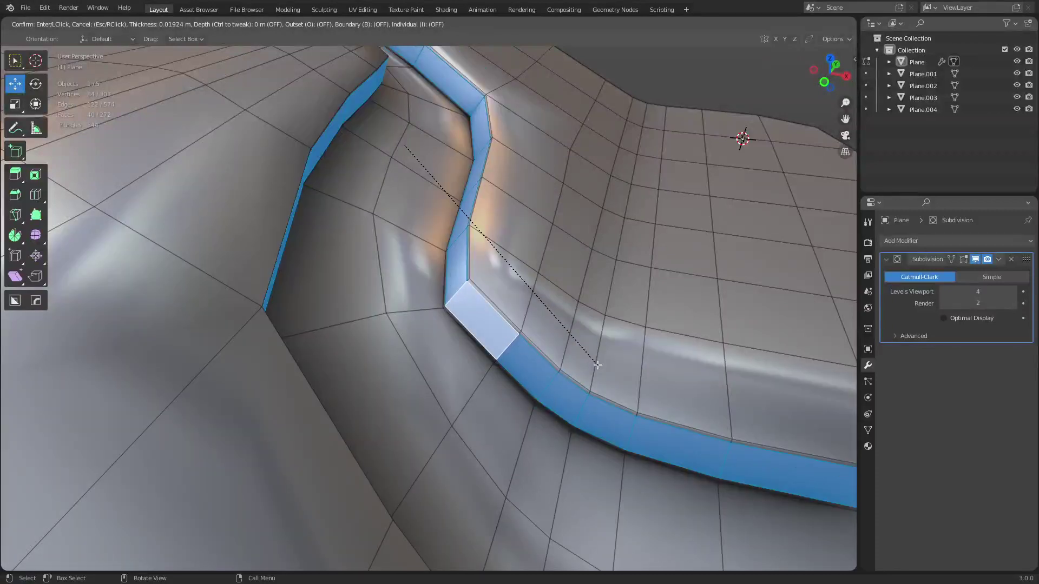
key("o")
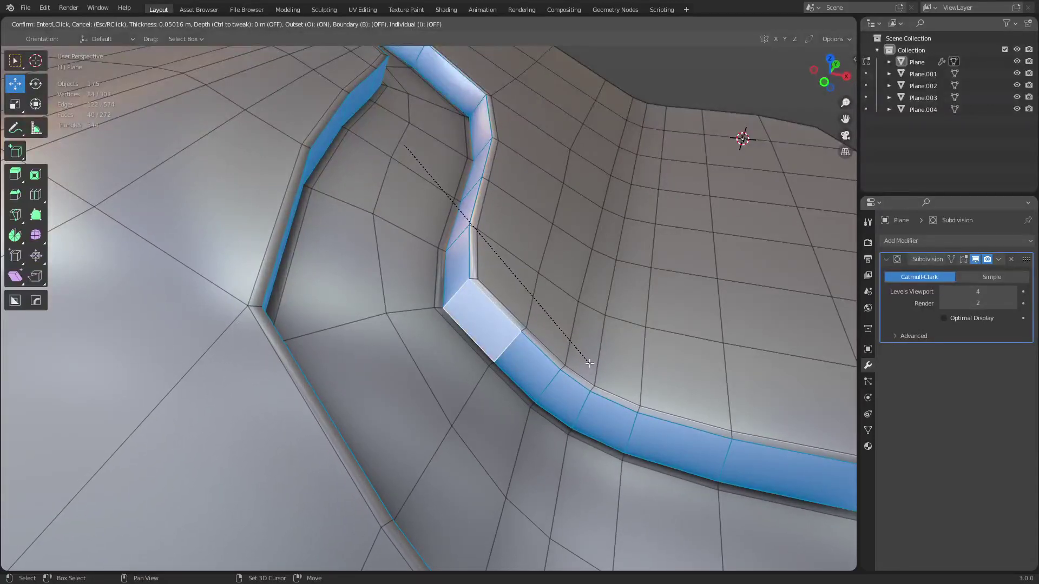
left_click(589, 364)
Step: Add two supporting loop cuts along the first channel side wall
middle_click_drag(590, 363, 523, 267)
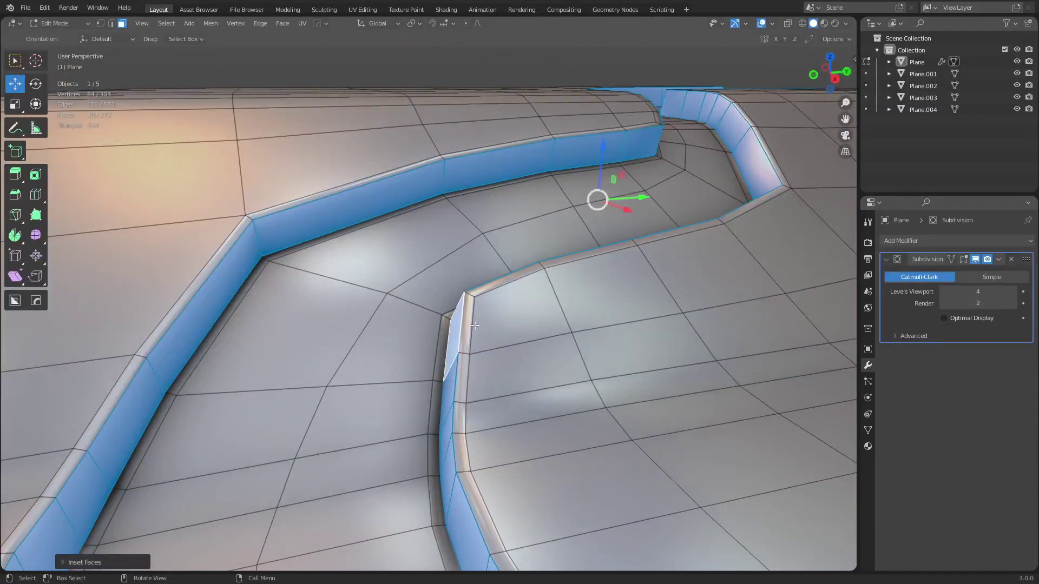
middle_click_drag(325, 338, 476, 332, "shift")
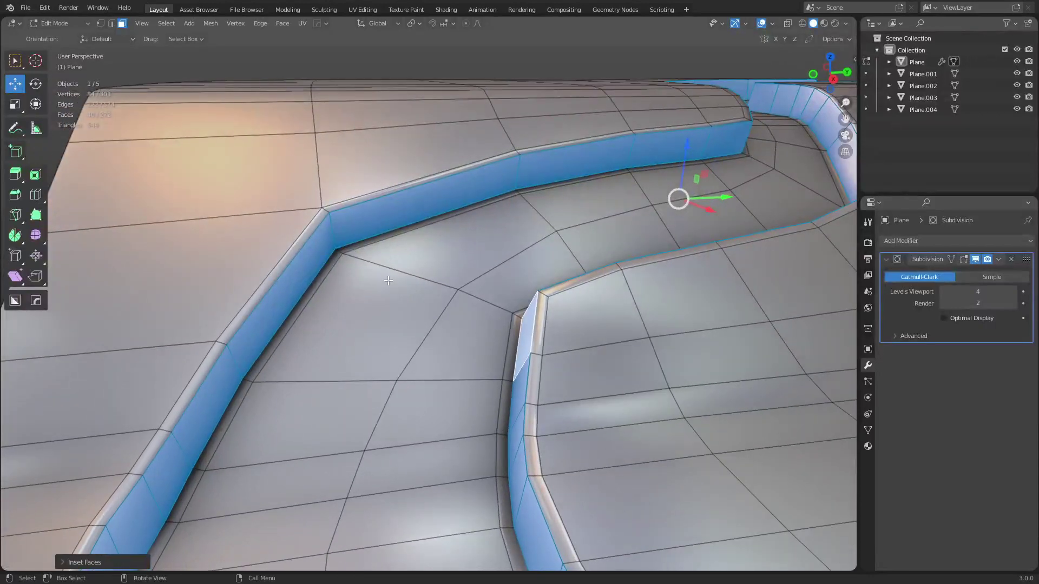
middle_click_drag(493, 280, 481, 319, "shift")
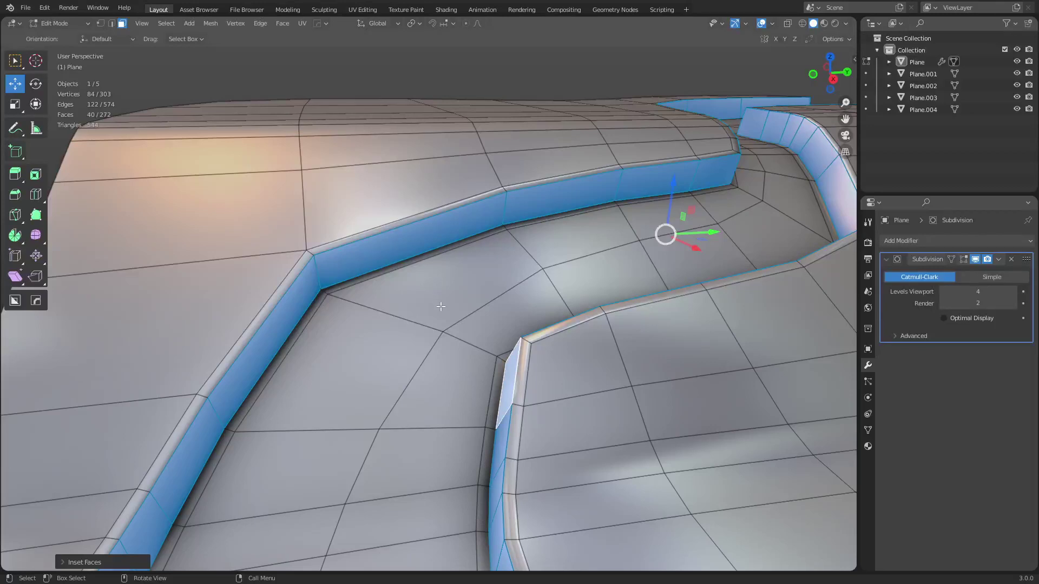
middle_click_drag(443, 309, 461, 272, "shift")
key("ctrl+r")
left_click(360, 236)
left_click(360, 225)
key("ctrl+r")
left_click(363, 240)
left_click(367, 244)
Step: Add a loop cut along the opposite channel side wall and bevel it about 0.075 m wide into two supporting loops
middle_click_drag(366, 245, 593, 309)
key("ctrl+r")
left_click(532, 306)
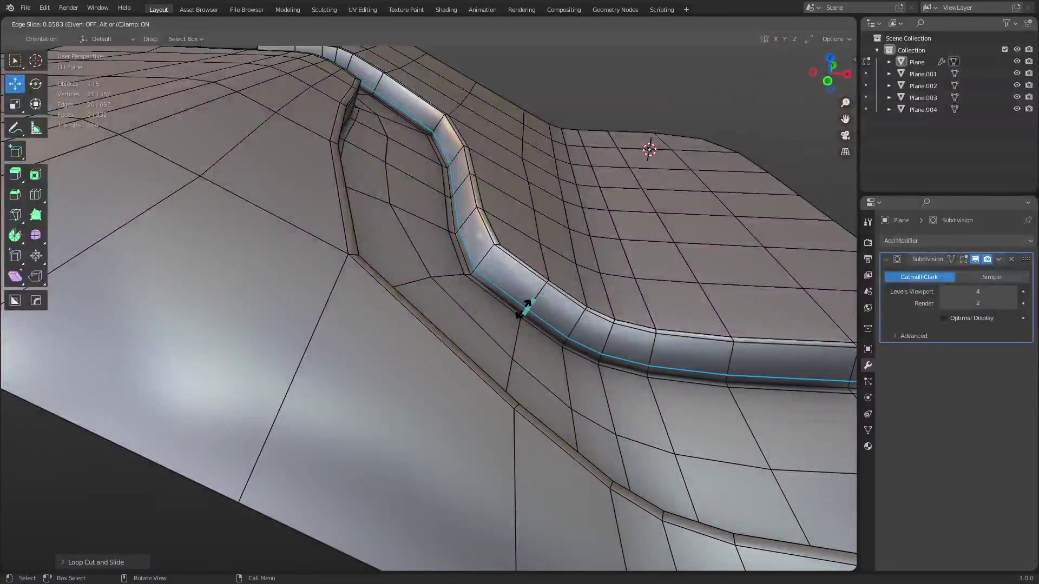
left_click(524, 309)
key("ctrl+b")
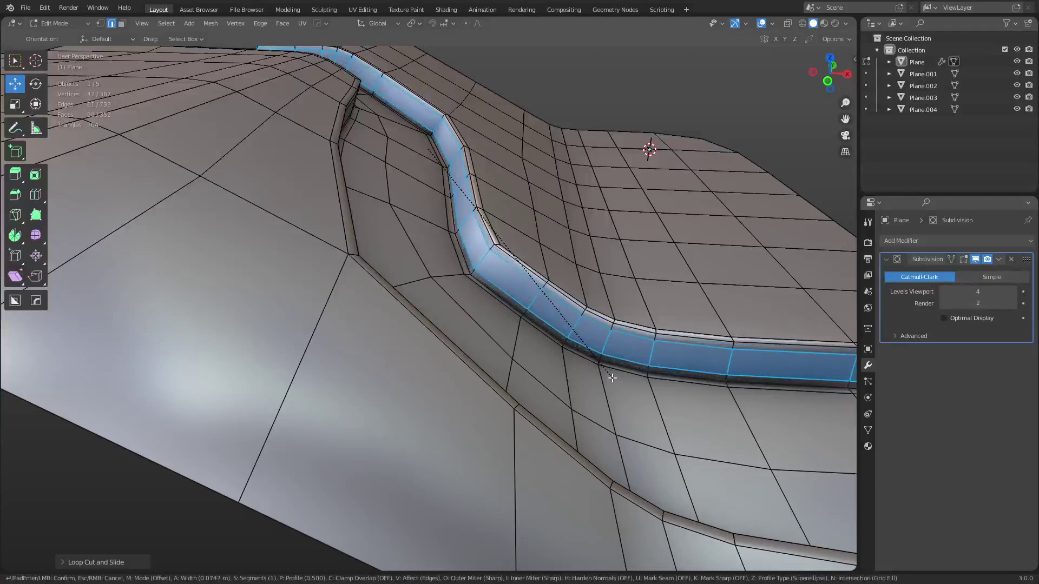
left_click(612, 378)
Step: Hide the wireframe in Object Mode and inspect the smooth shading along the tightened channel edges and corners
middle_click_drag(646, 378, 686, 345)
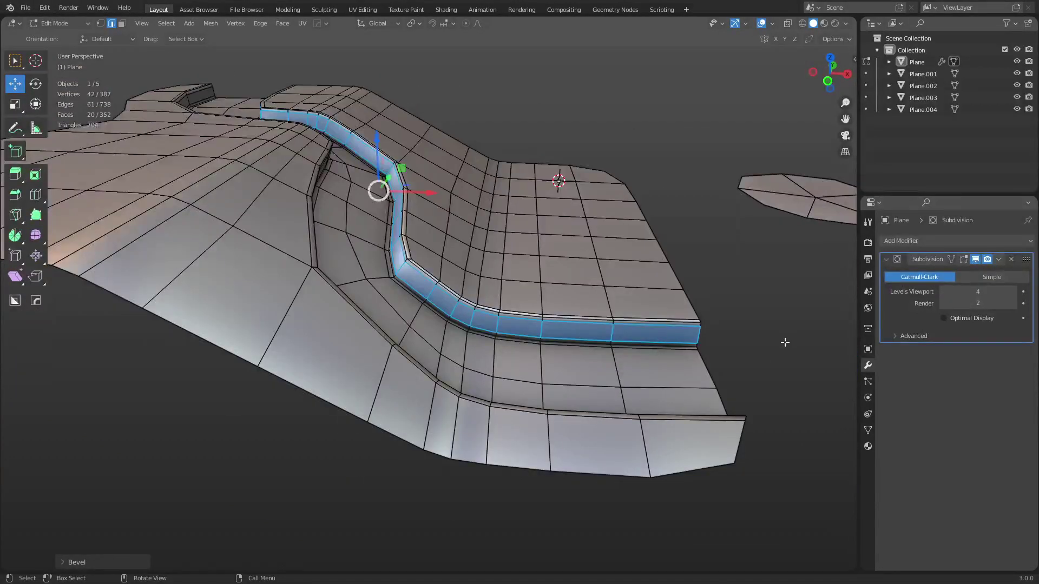
key("ctrl+Tab")
left_click(714, 346)
key("shift+z")
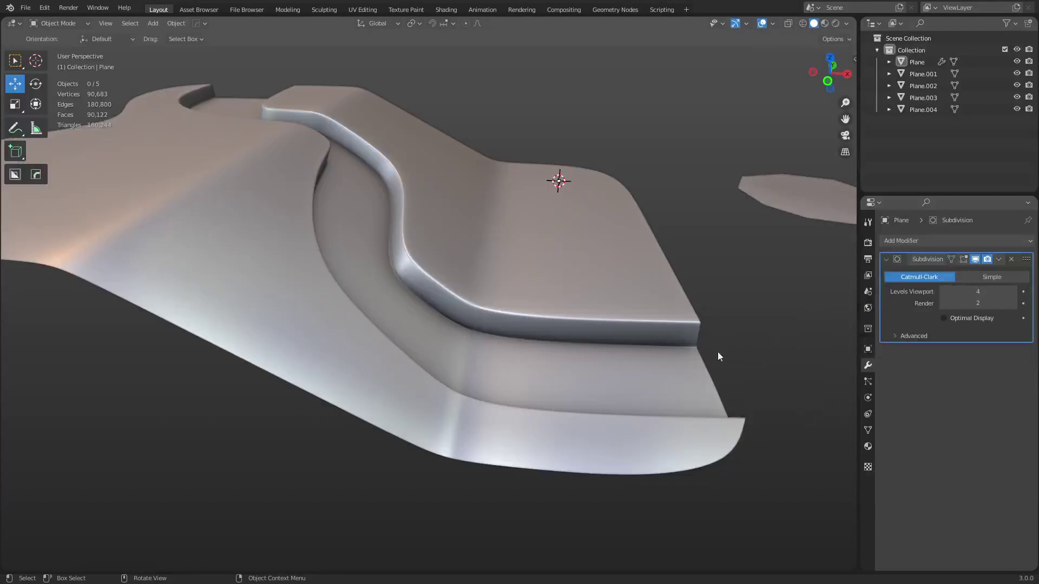
middle_click_drag(676, 357, 430, 356)
scroll(396, 289, "up", 4)
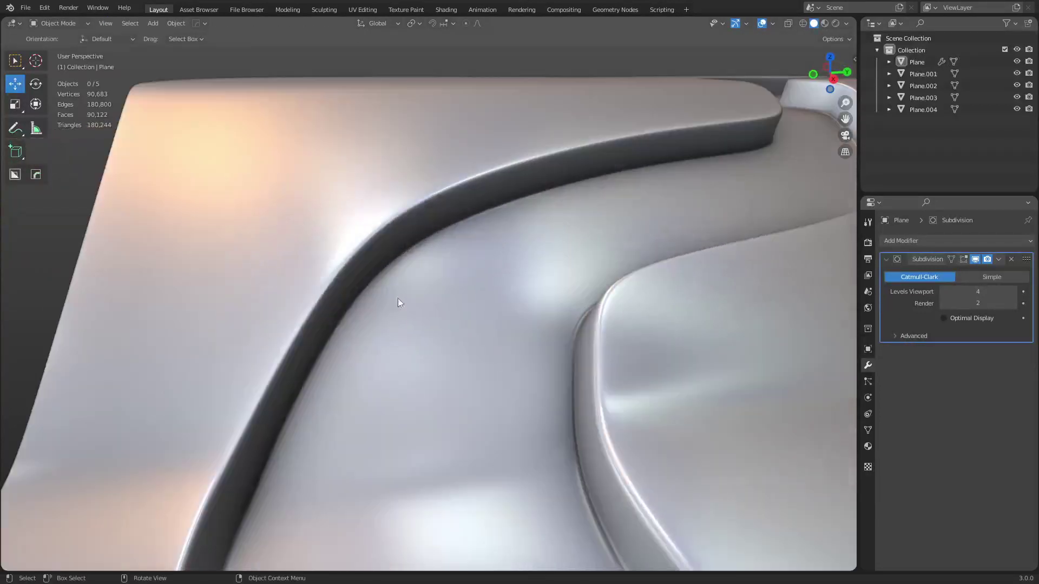
middle_click_drag(396, 289, 399, 259)
middle_click_drag(375, 366, 422, 250)
middle_click_drag(392, 361, 578, 260)
Step: Show the full subdivided wireframe, examine the quad flow around the channel rim, and return to Edit Mode
key("shift+z")
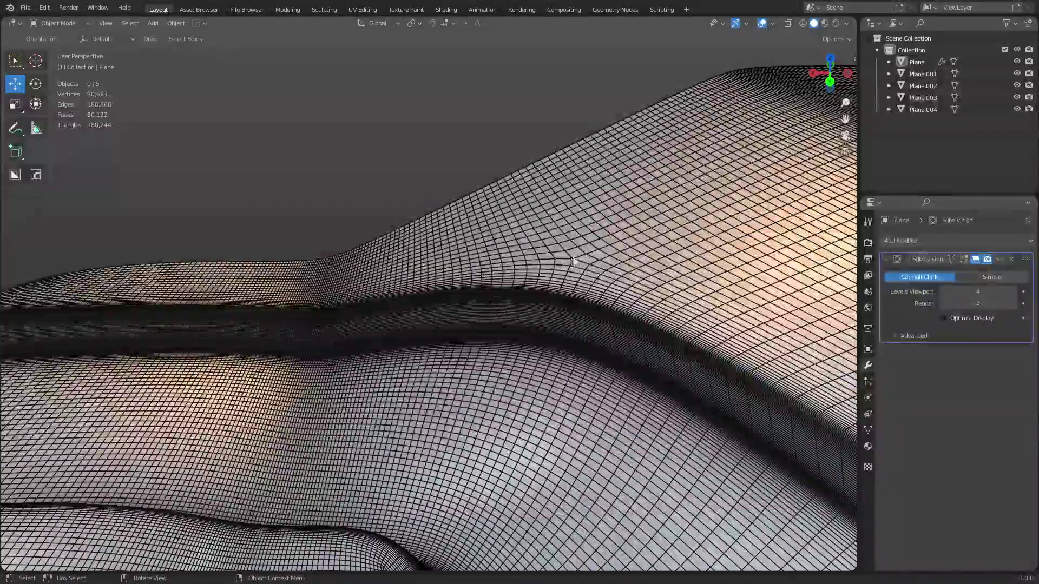
mouse_move(557, 273)
middle_mouse_down()
mouse_move(468, 354)
mouse_move(477, 447)
mouse_move(433, 303)
mouse_move(517, 336)
mouse_move(610, 304)
mouse_move(578, 325)
mouse_move(559, 318)
middle_mouse_up()
scroll(559, 320, "up", 3)
key("Tab")
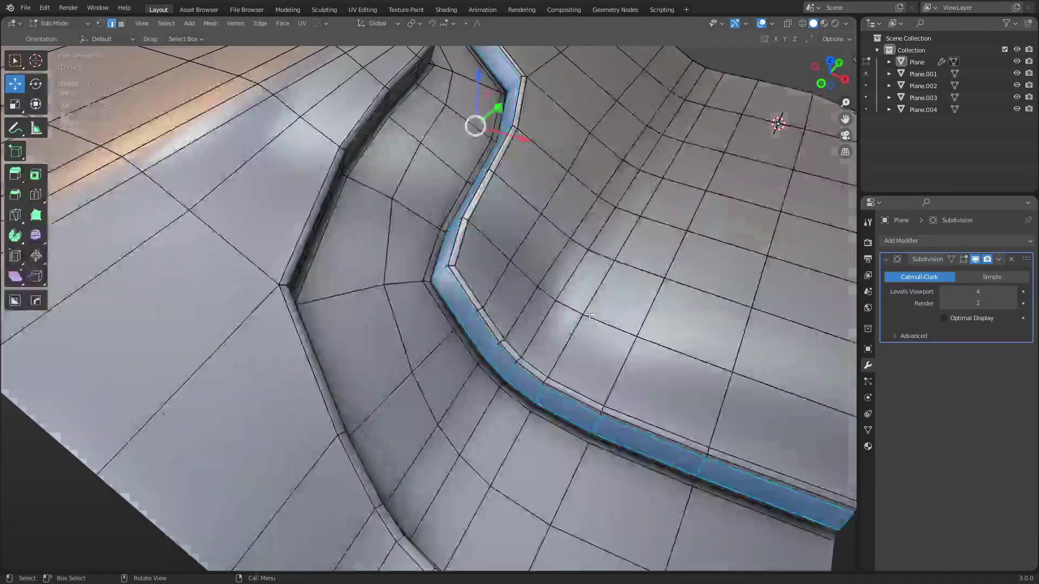
Step: Search the add-on preferences for "mach" and expand the MACHIN3tools details
left_click(40, 11)
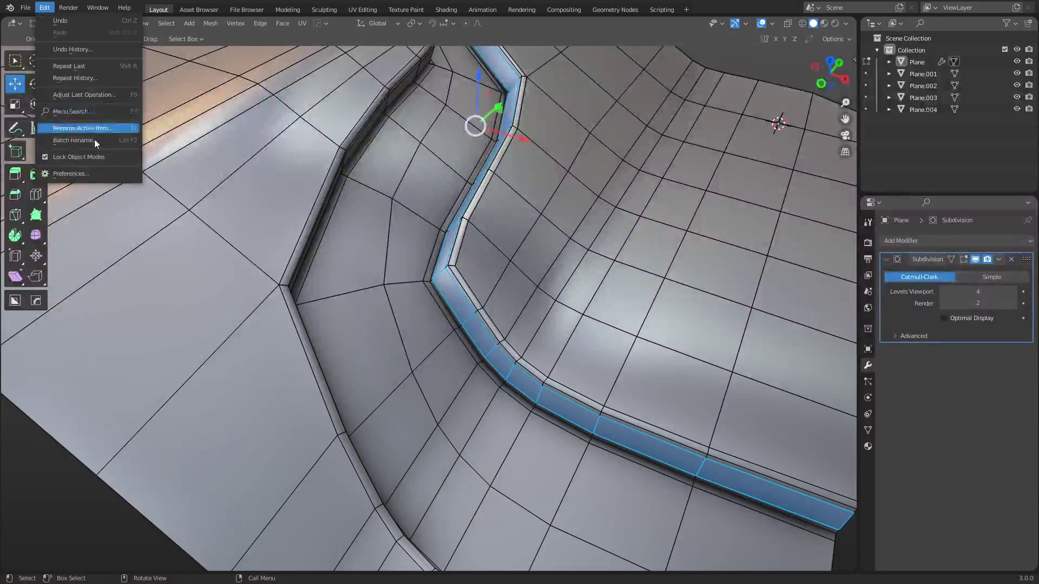
left_click(95, 174)
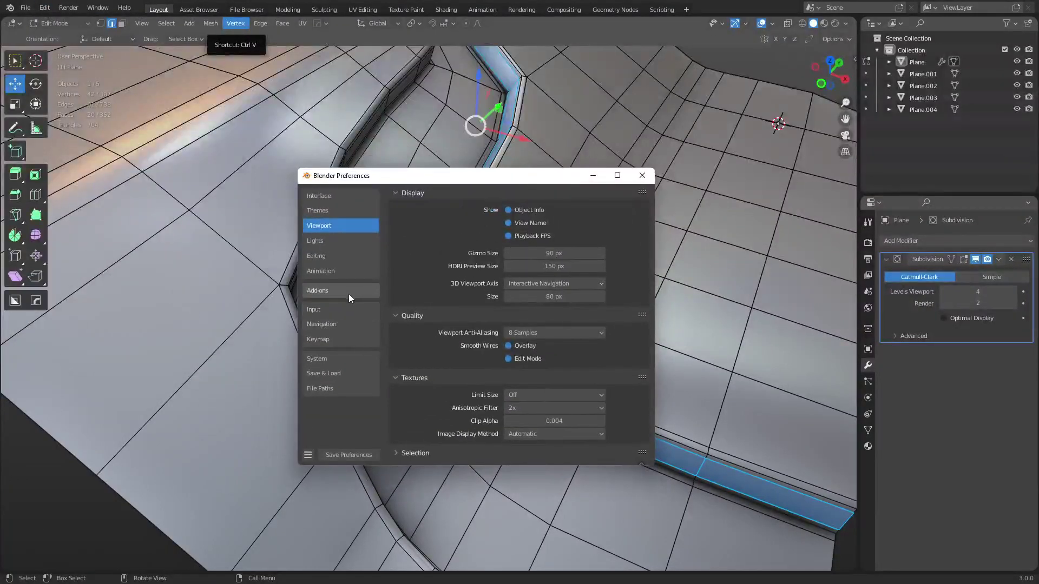
left_click(348, 294)
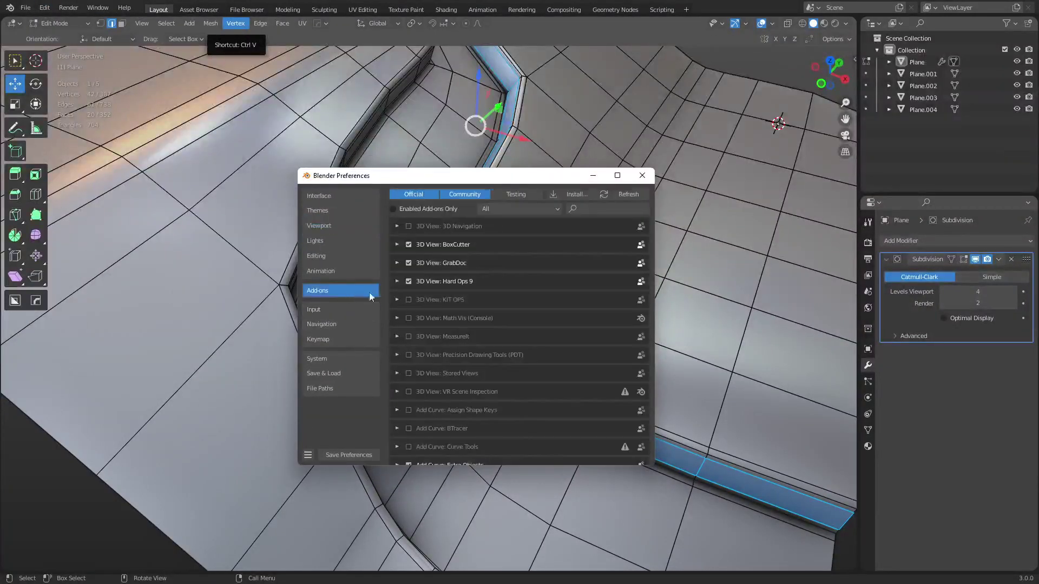
left_click(596, 210)
type("mach")
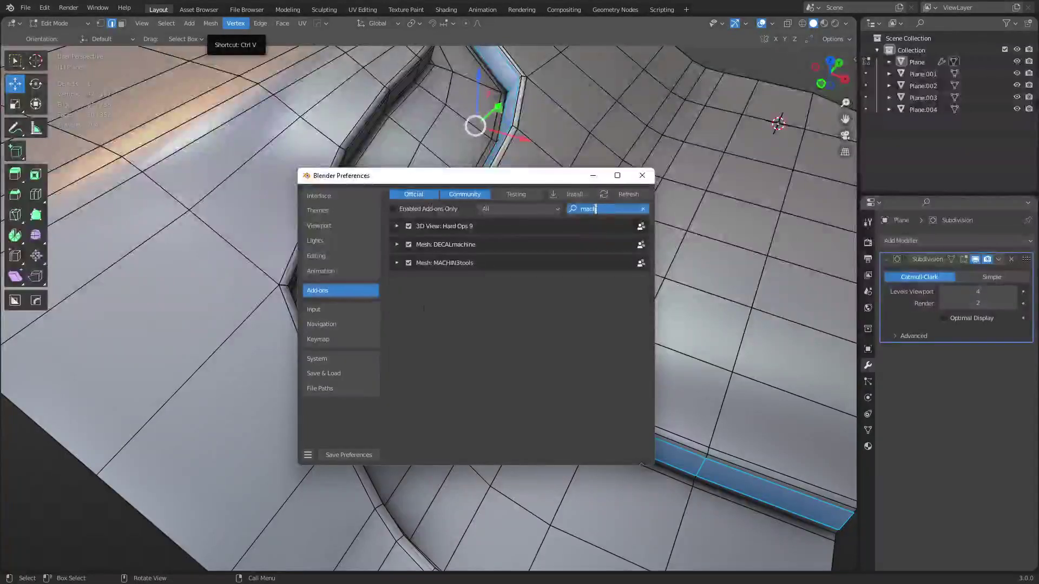
key("Return")
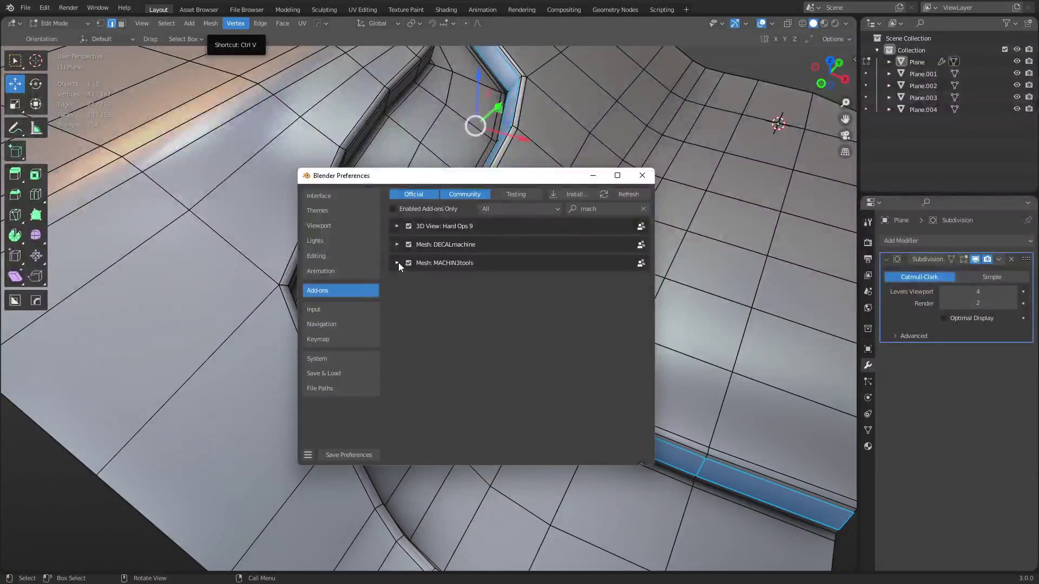
left_click(398, 263)
Step: Enlarge the Preferences window, review the MACHIN3tools Smart Edge keymaps and activated tools, and close the preferences
scroll(408, 320, "down", 1)
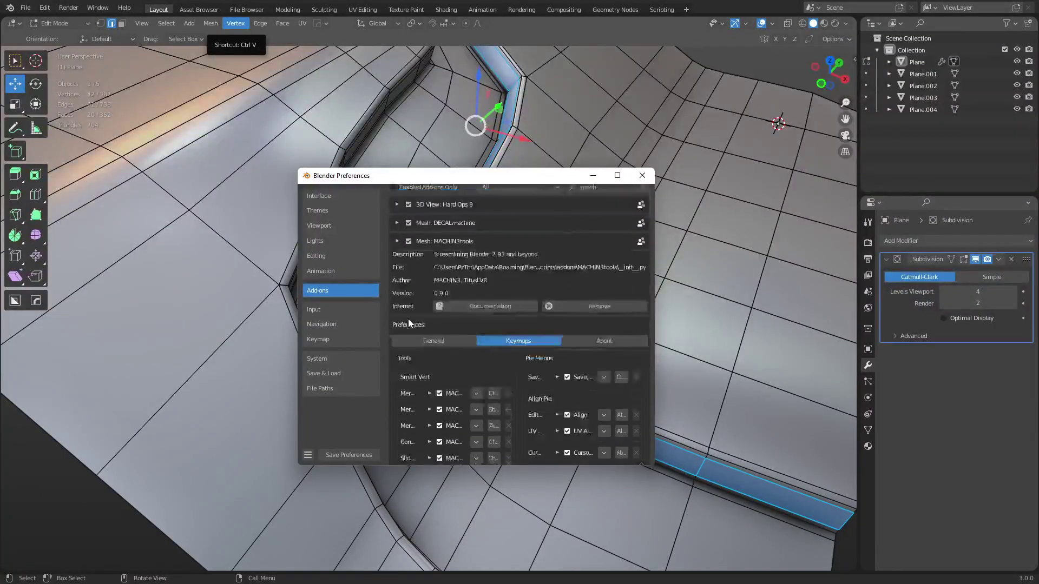
left_click_drag(656, 367, 974, 367)
left_click_drag(706, 174, 505, 90)
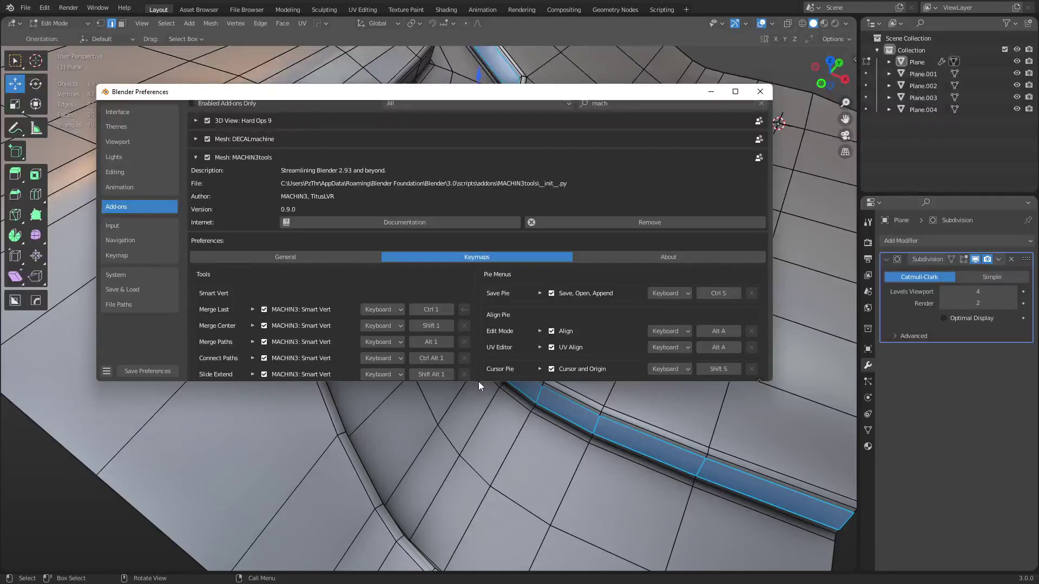
left_click_drag(478, 381, 477, 533)
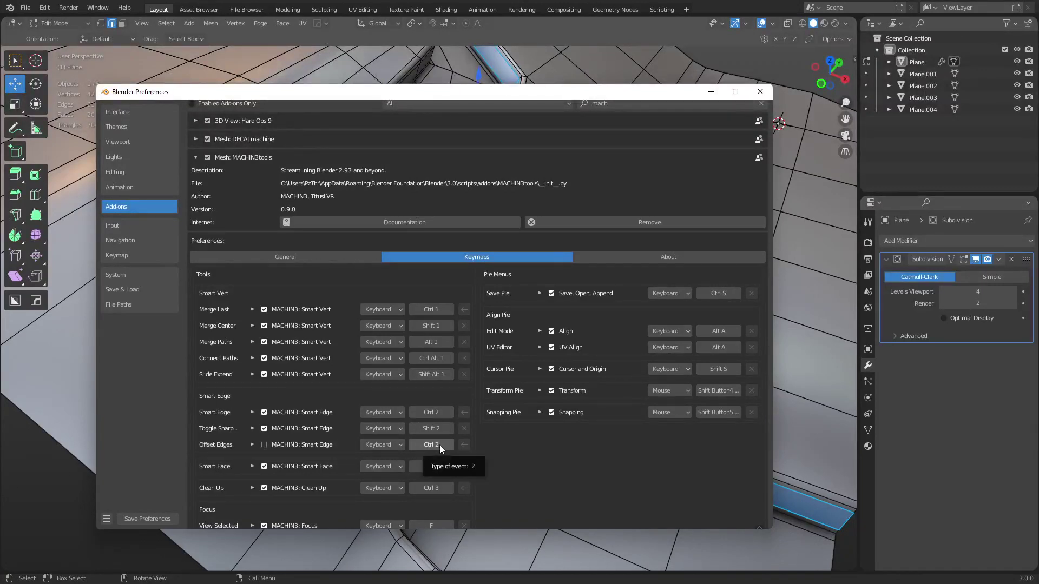
left_click(278, 258)
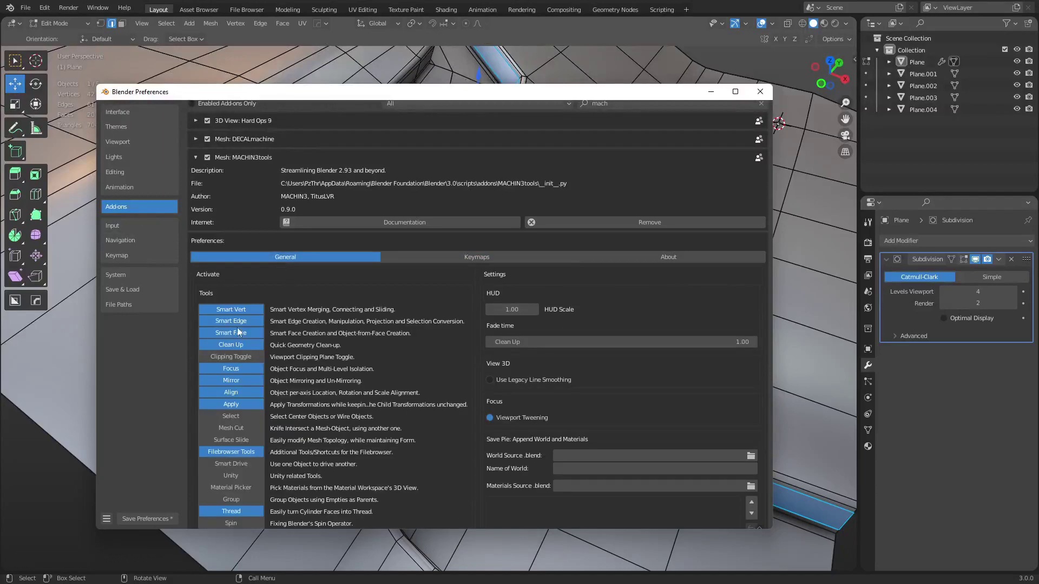
left_click(439, 258)
left_click(760, 91)
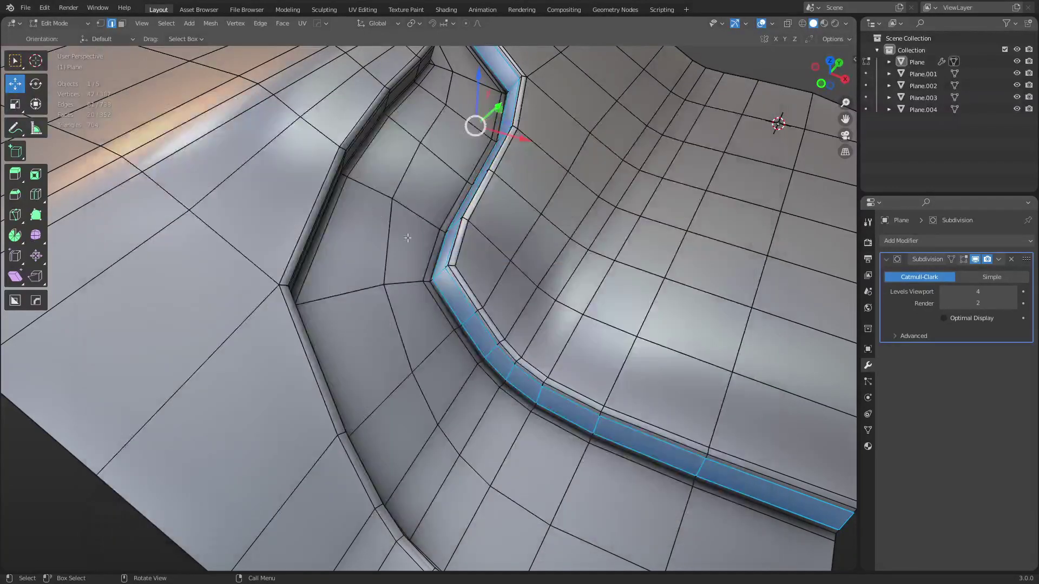
Step: Select a run of edges across the surface beside the channel and try Smart Edge on it
middle_click_drag(383, 215, 379, 354)
left_click(441, 267)
left_click(393, 264)
key("KP_Decimal")
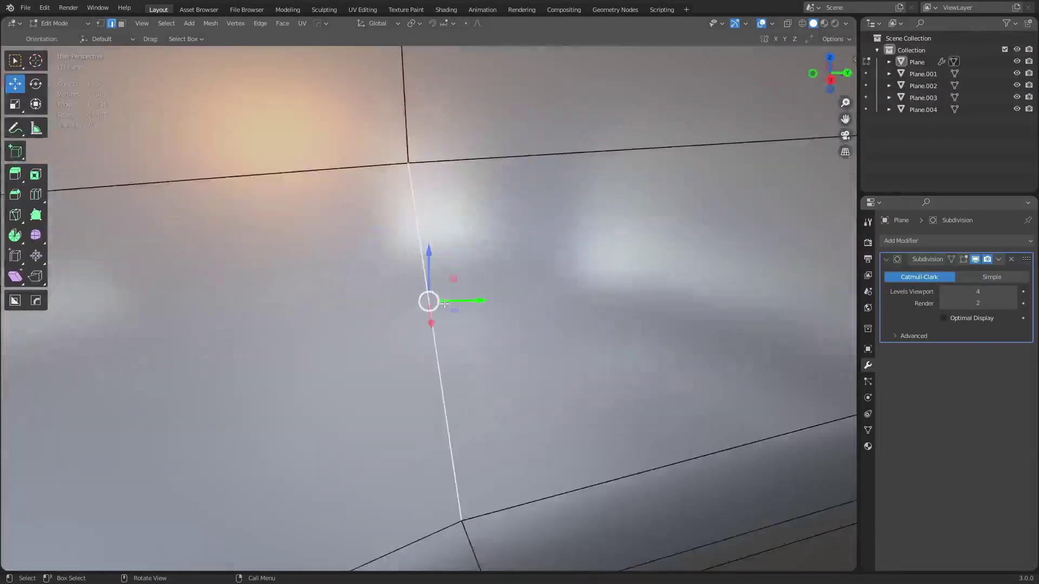
scroll(420, 342, "down", 14)
scroll(421, 342, "up", 3)
middle_click_drag(421, 332, 493, 367)
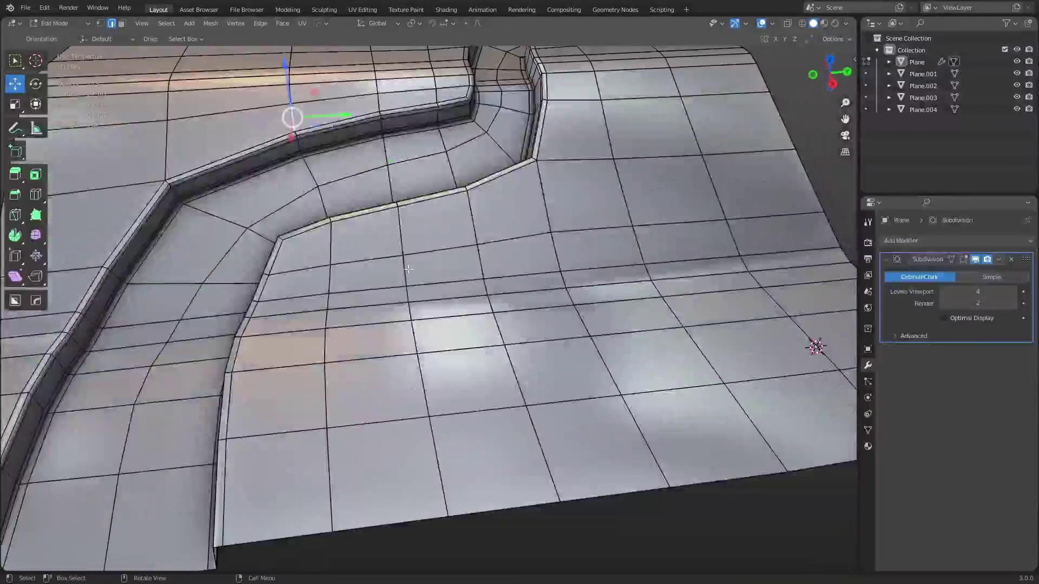
left_click(408, 269)
left_click(436, 373, "ctrl")
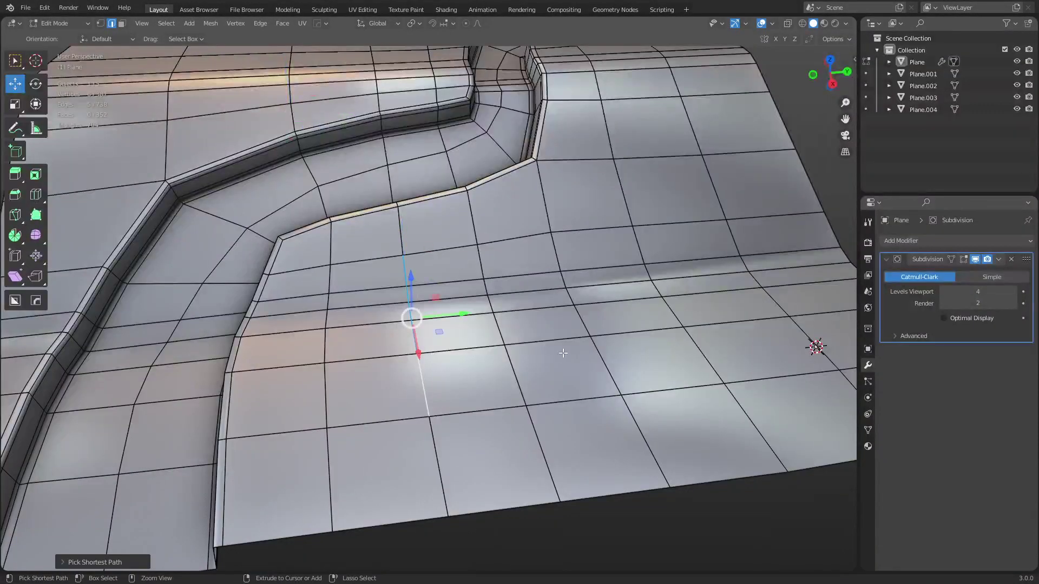
key("2")
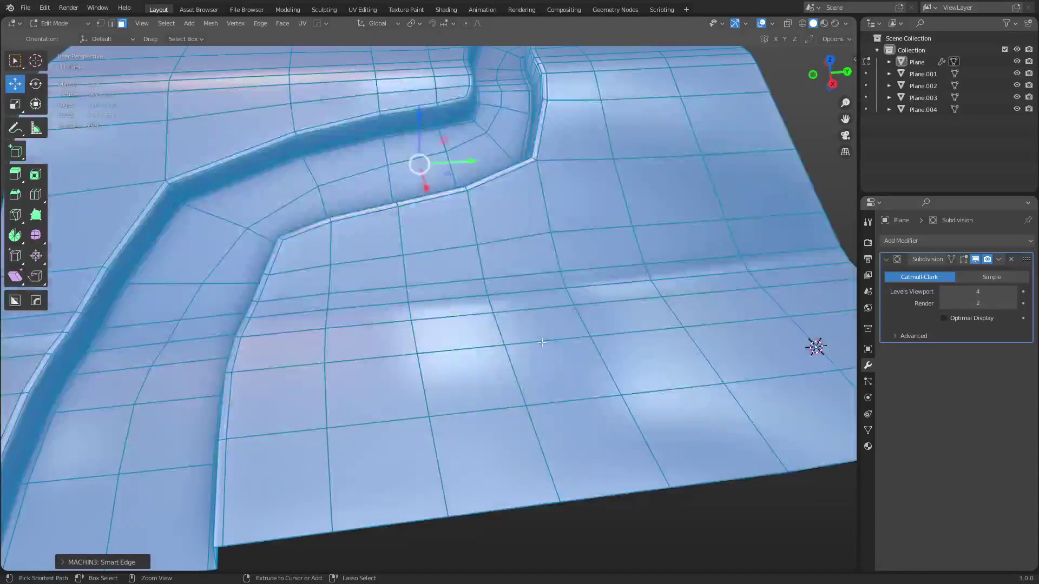
Step: Select a single edge on the surface beside the channel and turn it with Smart Edge
left_click(401, 275)
left_click(408, 278)
key("2")
left_click(405, 274)
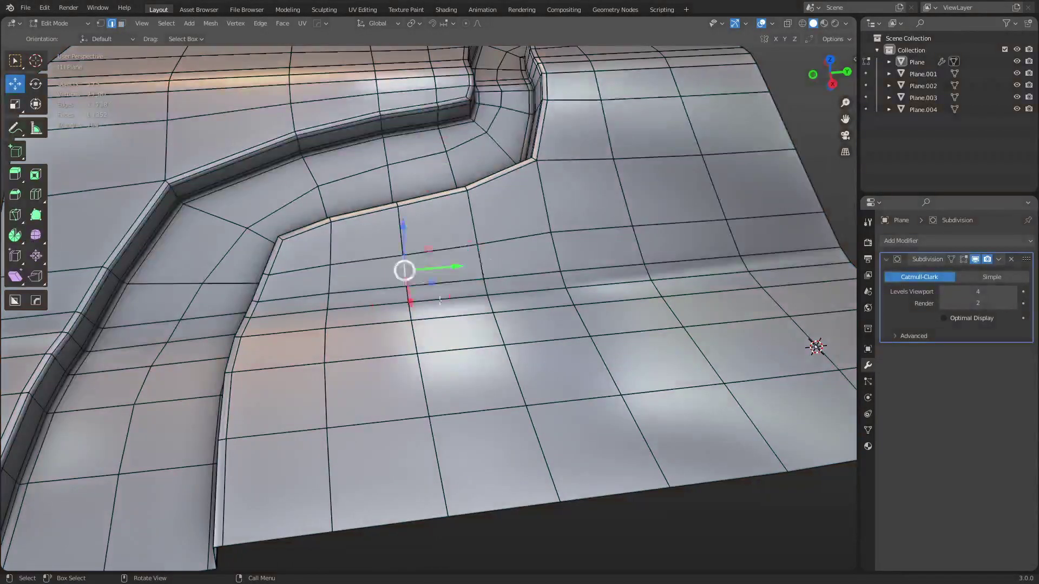
key("2")
mouse_move(523, 332)
middle_mouse_down()
mouse_move(538, 336)
mouse_move(529, 333)
middle_mouse_up()
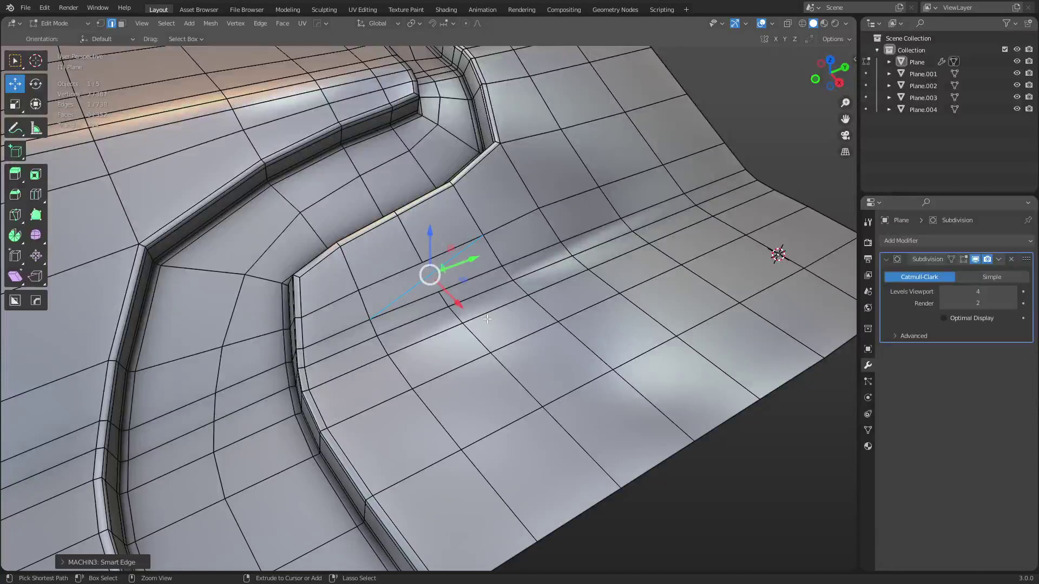
Step: Select the straight face loop crossing the channel through the unturned edge's area in face select mode
key("3")
left_click(428, 334, "alt")
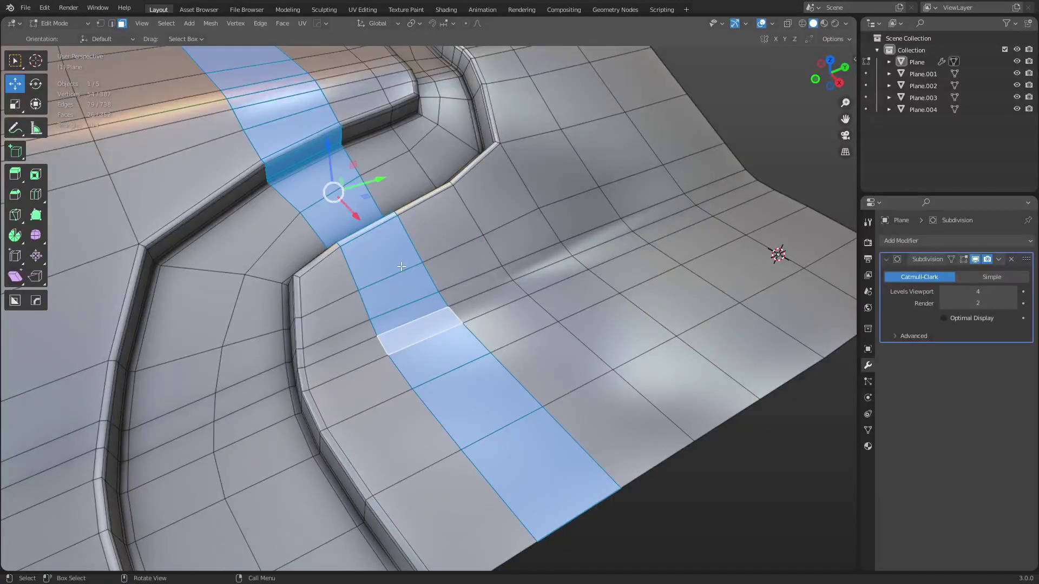
Step: Turn the single edge beside the channel with Smart Edge and select each redirected face loop in face select mode
key("2")
left_click(436, 283)
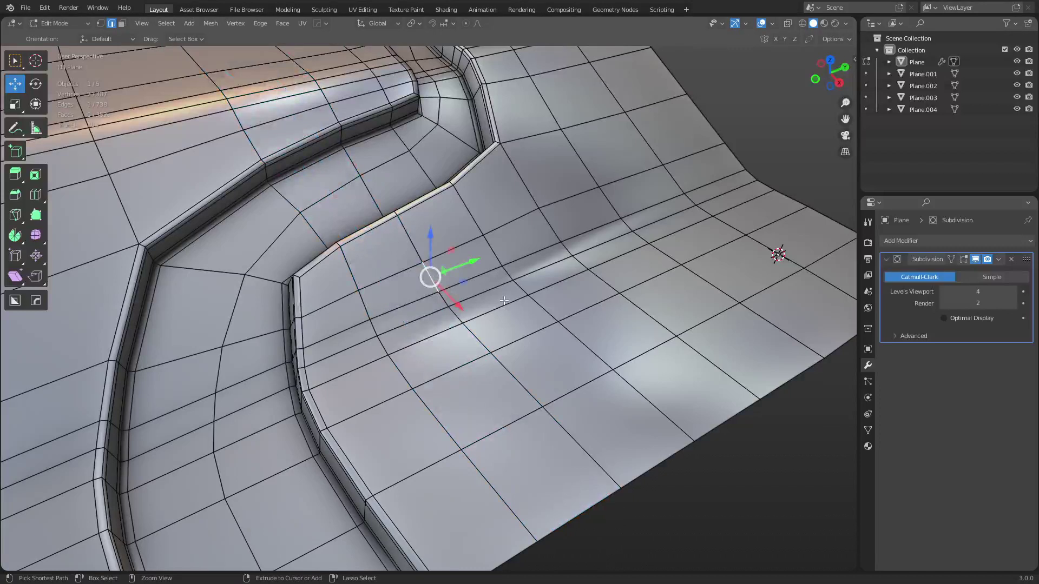
key("3")
left_click(446, 330, "alt")
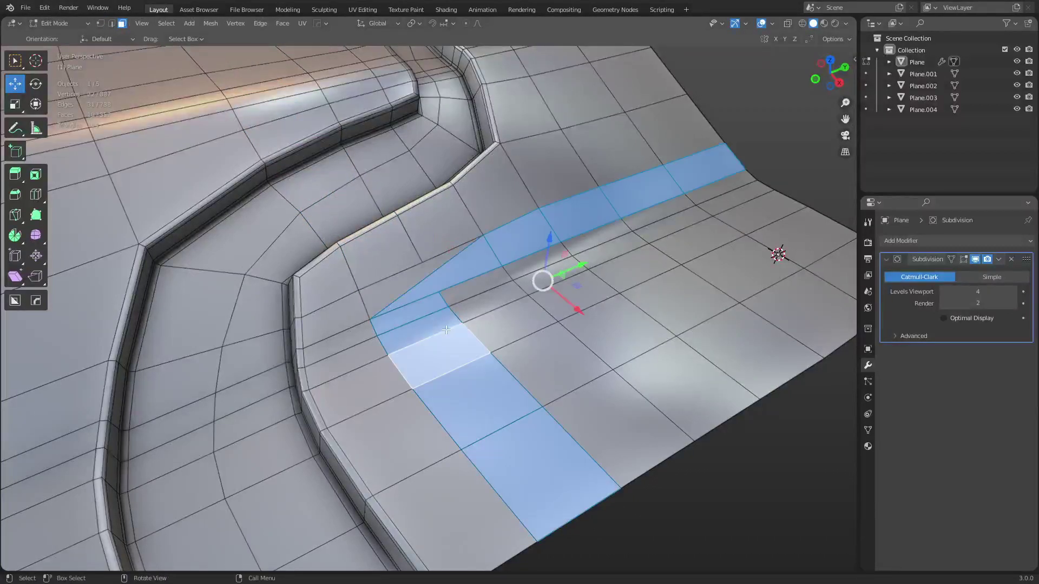
left_click(391, 267, "alt")
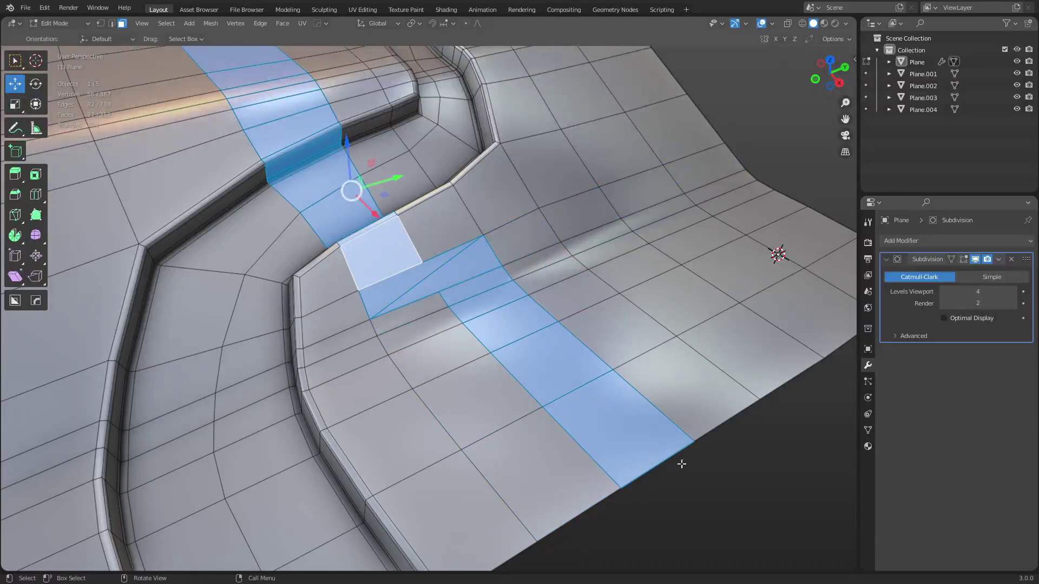
Step: Undo the last edge turn and face loop selections on the surface beside the channel
key("ctrl+z")
key("ctrl+z")
key("ctrl+z")
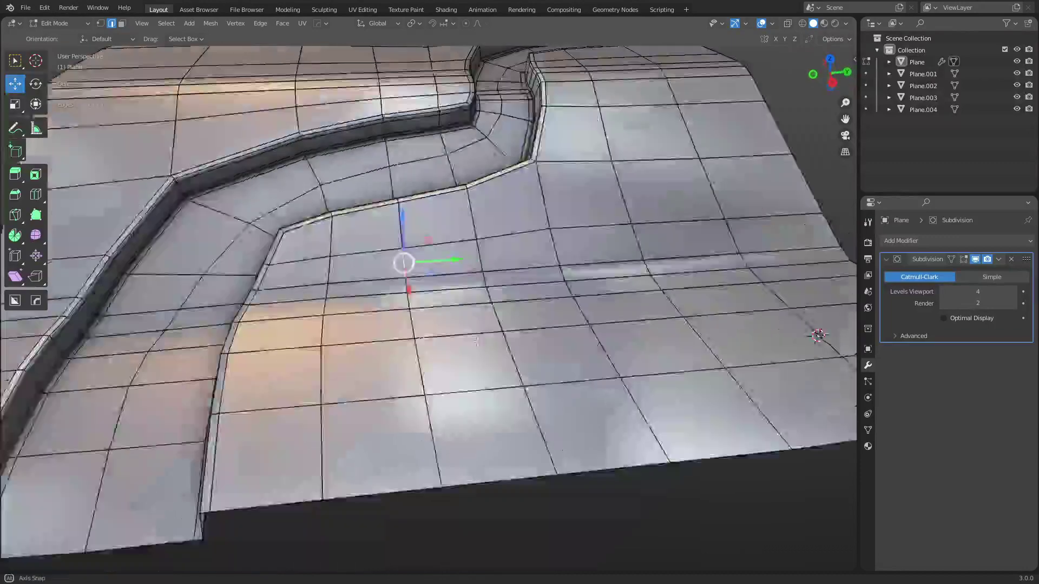
middle_click_drag(523, 352, 455, 376)
scroll(454, 377, "down", 3)
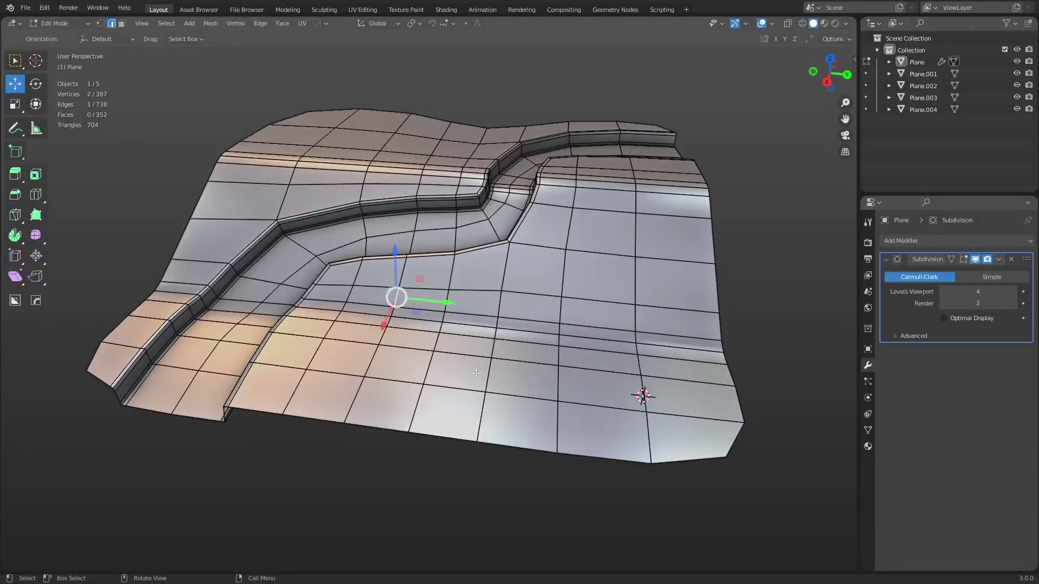
middle_click_drag(476, 374, 499, 379)
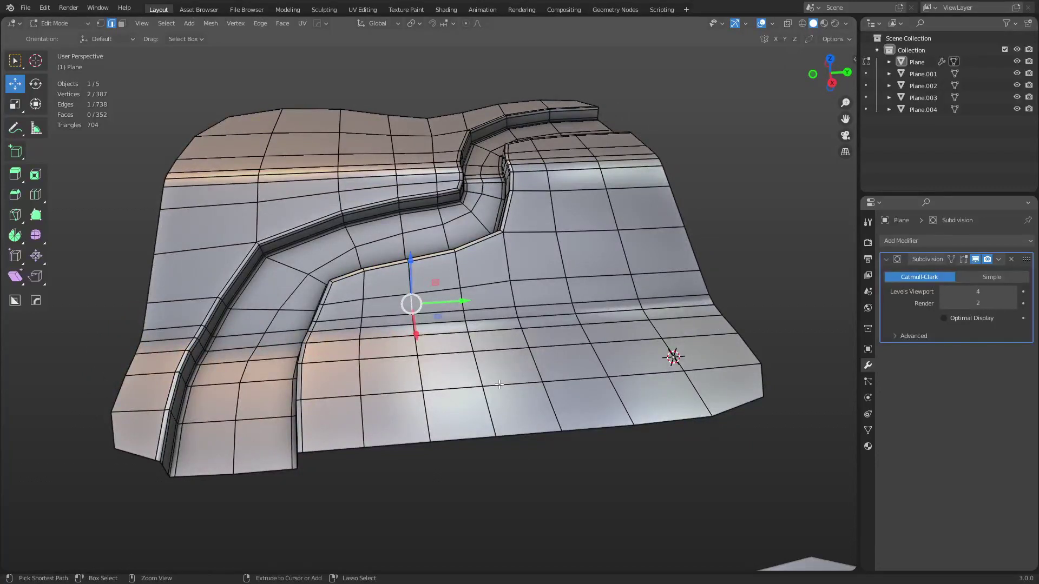
Step: Turn edges beside the channel, including one near the outer bend, with Smart Edge and select the redirected face loops in face select mode
left_click(561, 257)
key("ctrl+2")
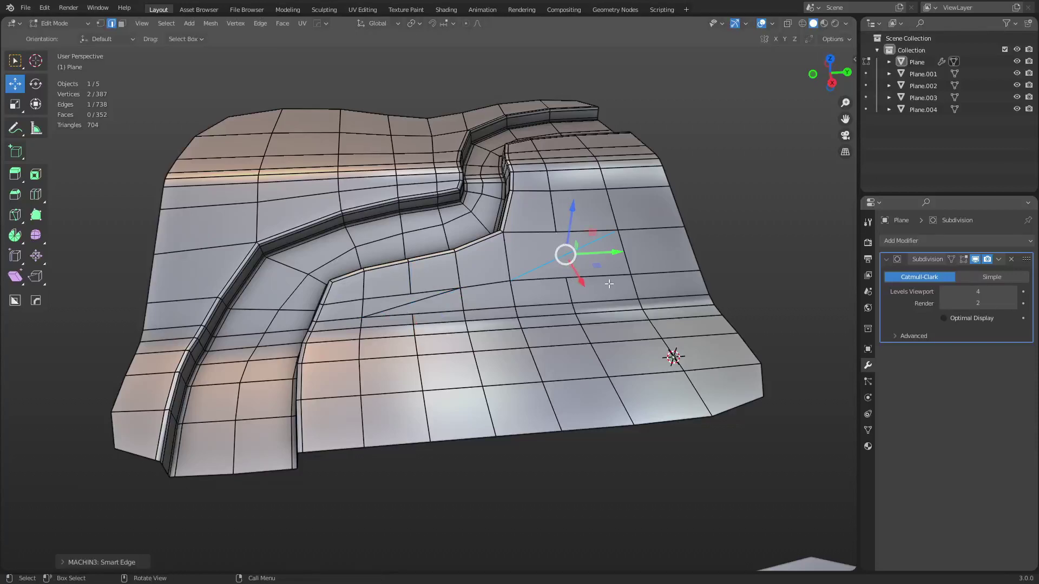
key("ctrl+Tab")
key("3")
left_click(608, 305, "alt")
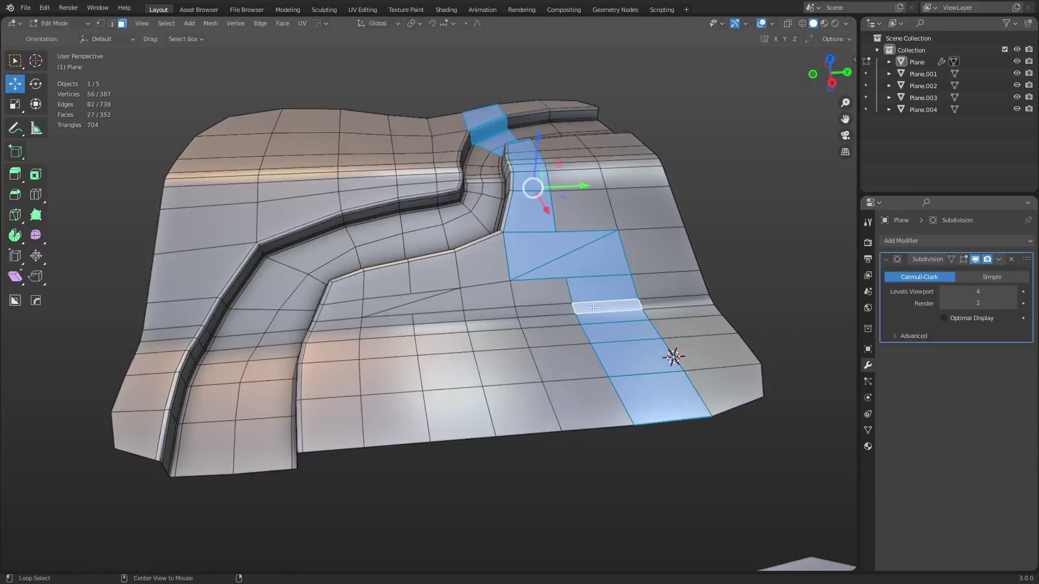
left_click(562, 310, "alt")
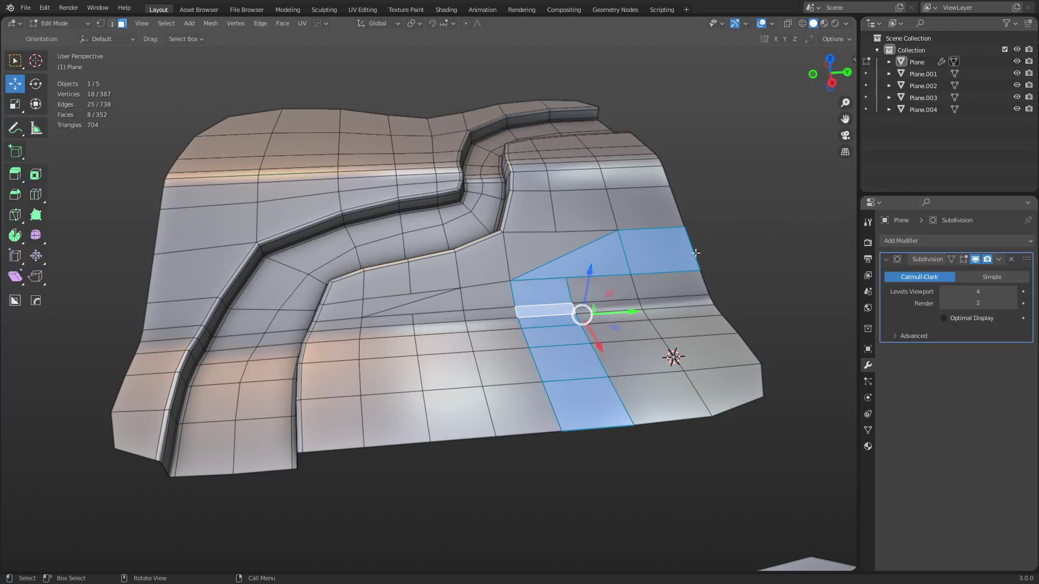
Step: Display the wireframe in object mode and examine the dense subdivided flow around the turned edges
key("ctrl+Tab")
left_click(563, 284)
key("shift+w")
middle_click_drag(552, 317, 590, 334)
scroll(590, 334, "up", 6)
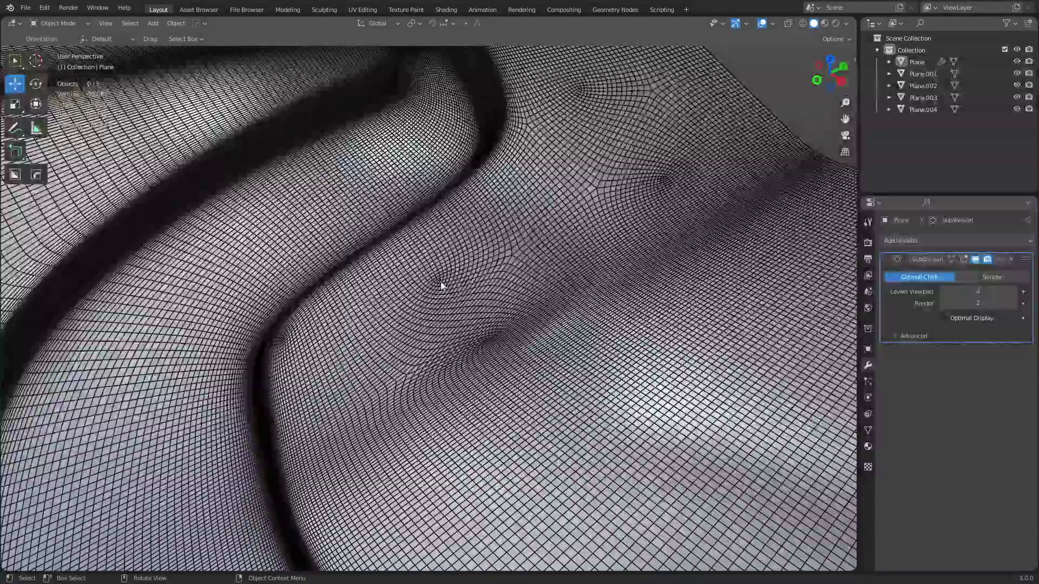
middle_click_drag(601, 282, 525, 362)
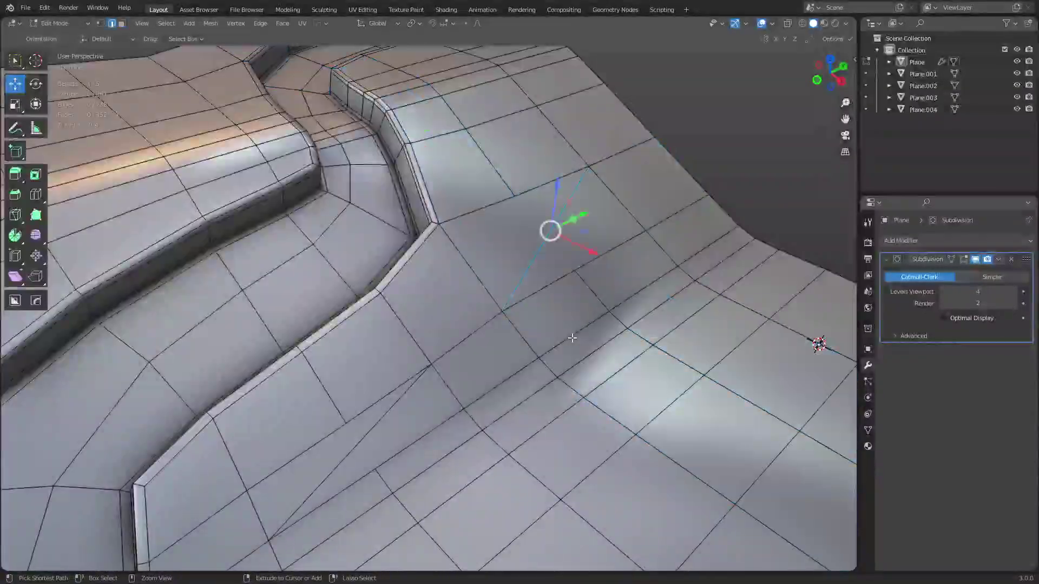
Step: Hide the wireframe in object mode and examine the shading of the smoothed surface beside the channel
left_click(563, 254)
key("z")
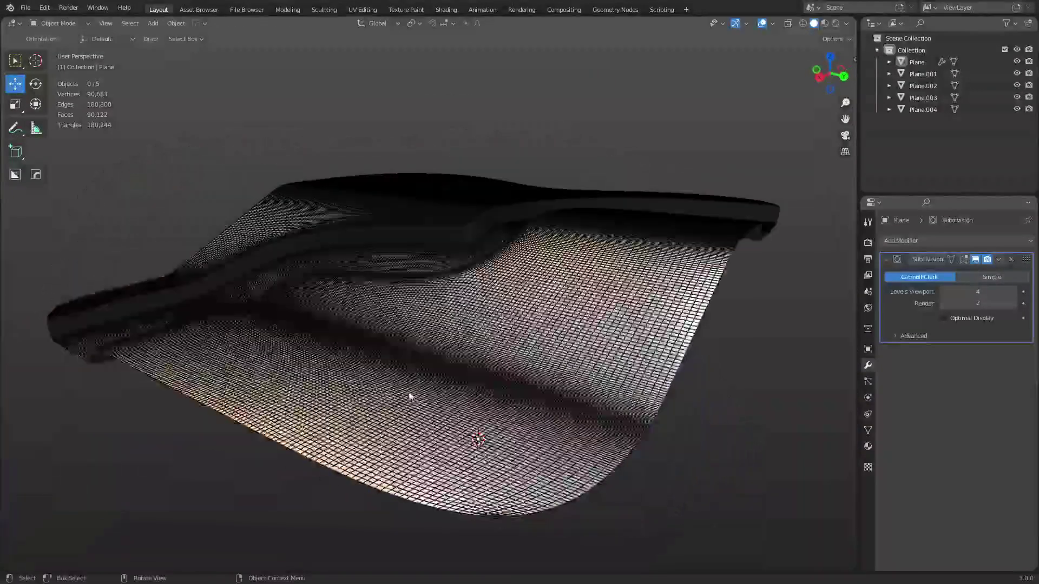
middle_click_drag(409, 398, 536, 382)
mouse_move(420, 291)
middle_mouse_down()
mouse_move(514, 279)
mouse_move(505, 304)
middle_mouse_up()
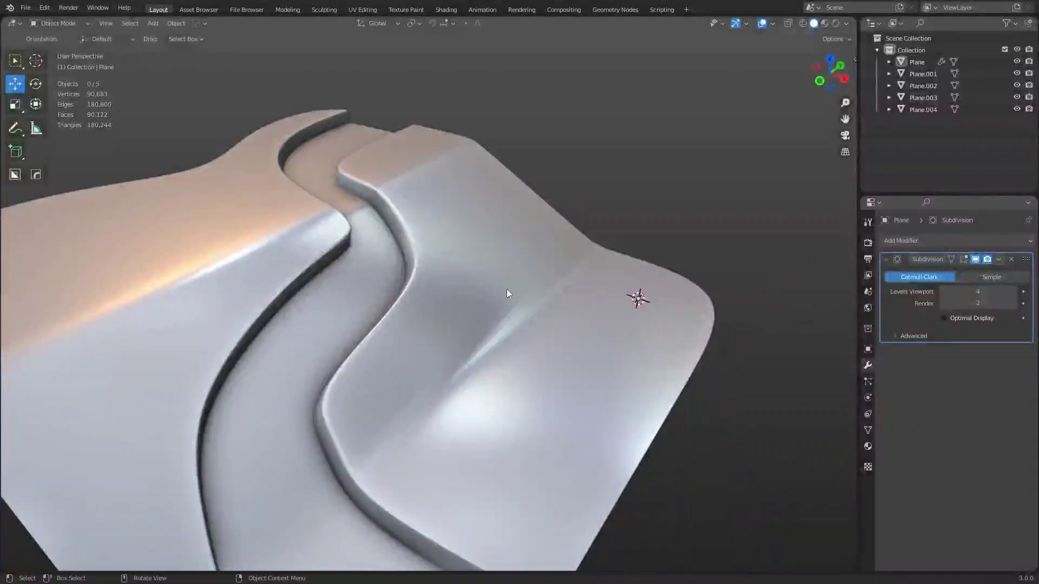
mouse_move(508, 292)
middle_mouse_down()
mouse_move(475, 309)
mouse_move(526, 319)
mouse_move(533, 306)
mouse_move(495, 302)
middle_mouse_up()
Step: Select the four corner vertices of one face on the sloped surface in vertex select mode
key("Tab")
left_click(476, 260)
key("KP_Decimal")
key("1")
left_click(363, 246)
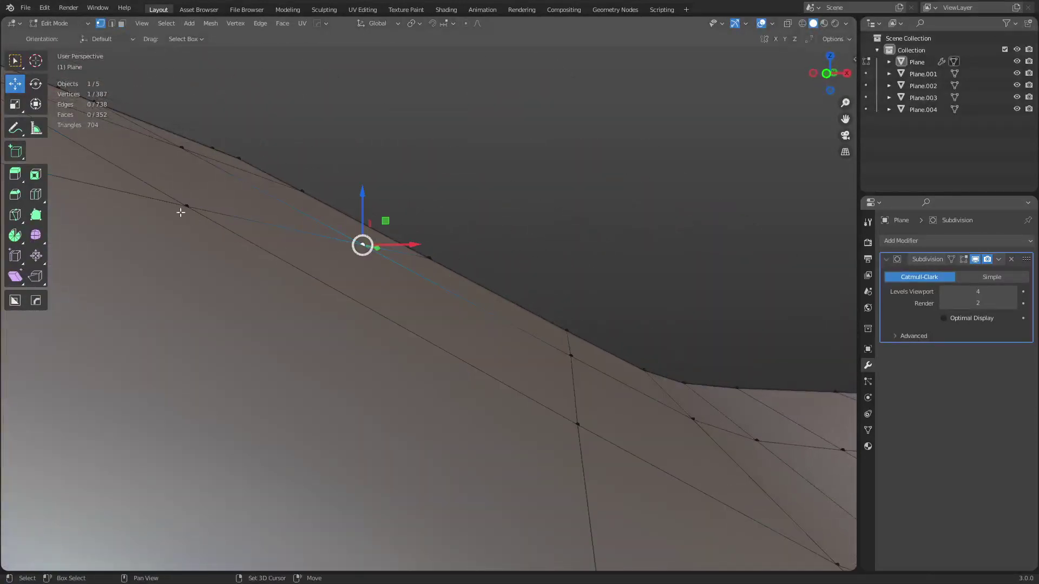
left_click(178, 209, "shift")
left_click(578, 424, "shift")
left_click(570, 357, "shift")
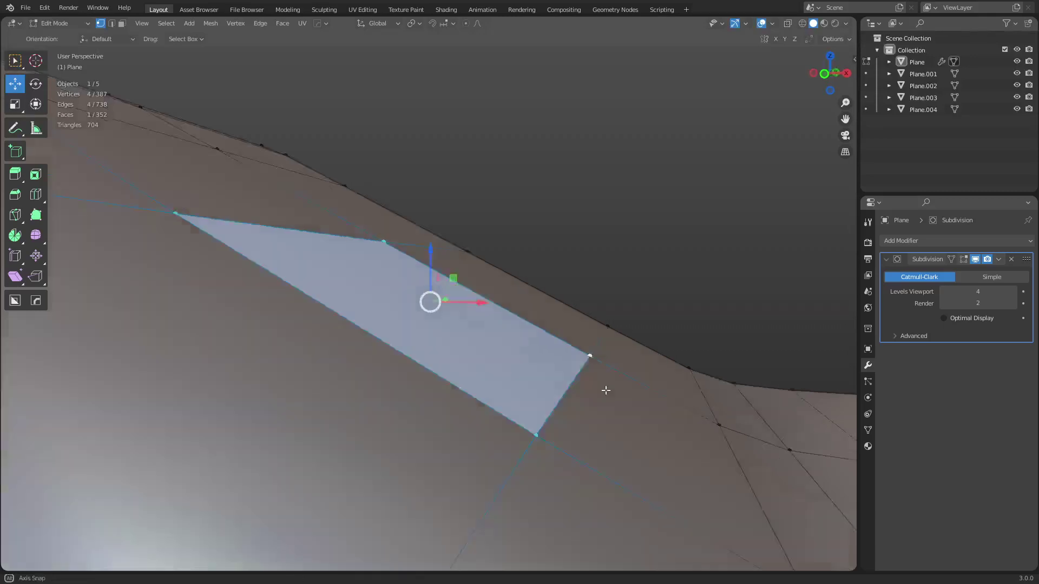
Step: Move two neighbouring vertices on the surface's outer border along the Z axis
middle_click_drag(585, 390, 255, 258)
middle_click_drag(369, 255, 492, 289)
left_click(531, 243)
left_click(458, 338)
key("g")
key("z")
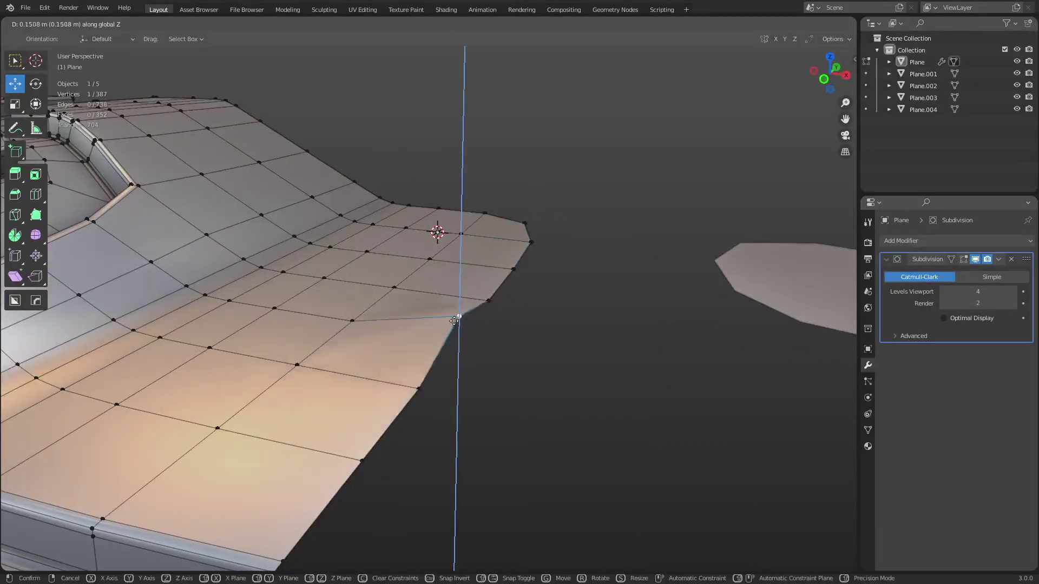
left_click(459, 312)
left_click(419, 388)
key("g")
key("z")
left_click(446, 393)
middle_click_drag(446, 394, 601, 335)
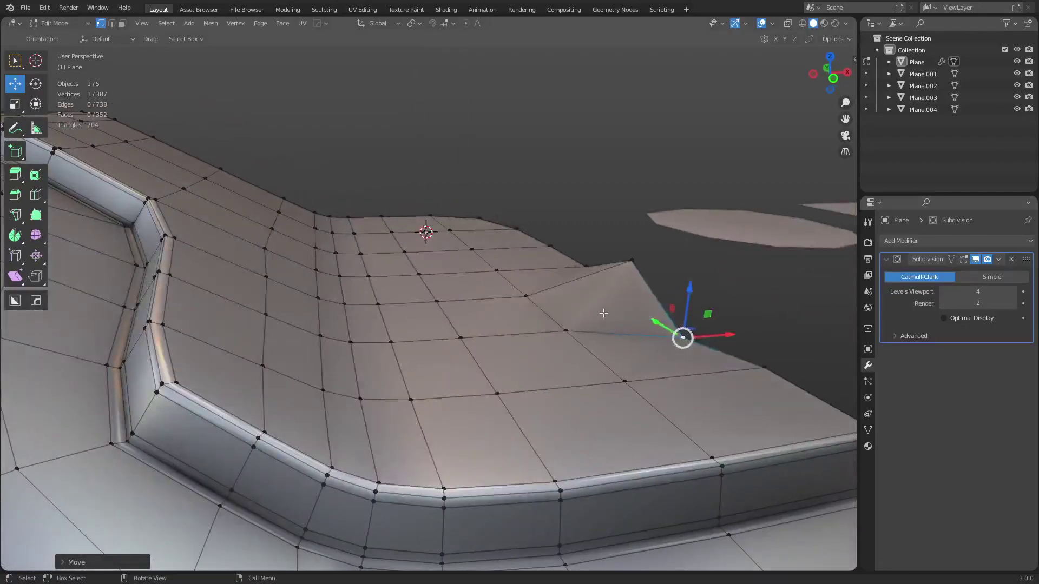
Step: Select the distorted border face in face select mode and examine its bend up close
key("3")
left_click(600, 292)
middle_click_drag(601, 293, 482, 306, "shift")
scroll(512, 359, "up", 4)
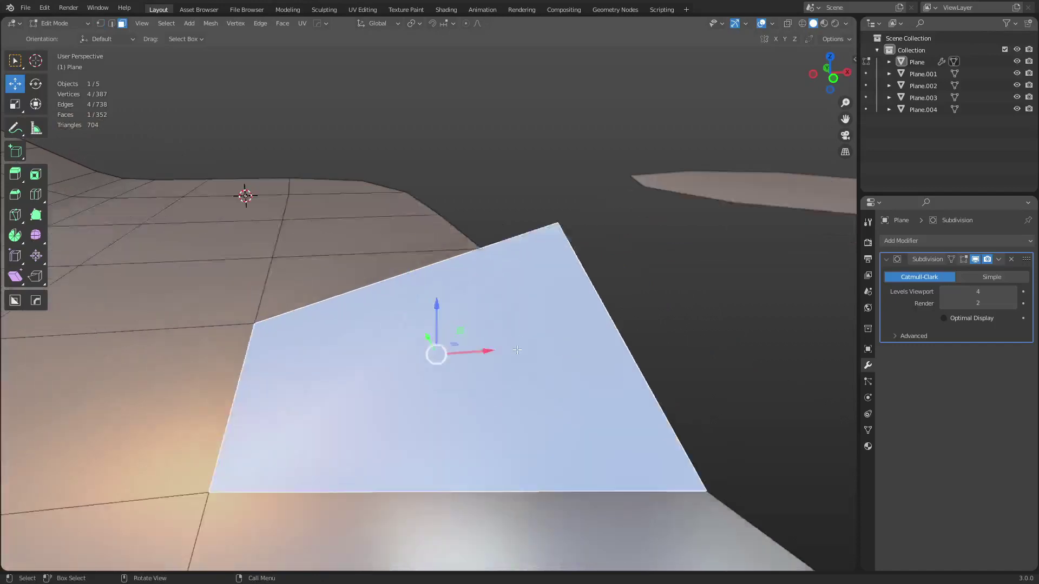
middle_click_drag(512, 359, 538, 374)
middle_click_drag(699, 411, 556, 381, "shift")
Step: Restore the moved border vertices to their original height and select a single border vertex in vertex select mode
key("alt+a")
key("1")
left_click(546, 357)
key("KP_Decimal")
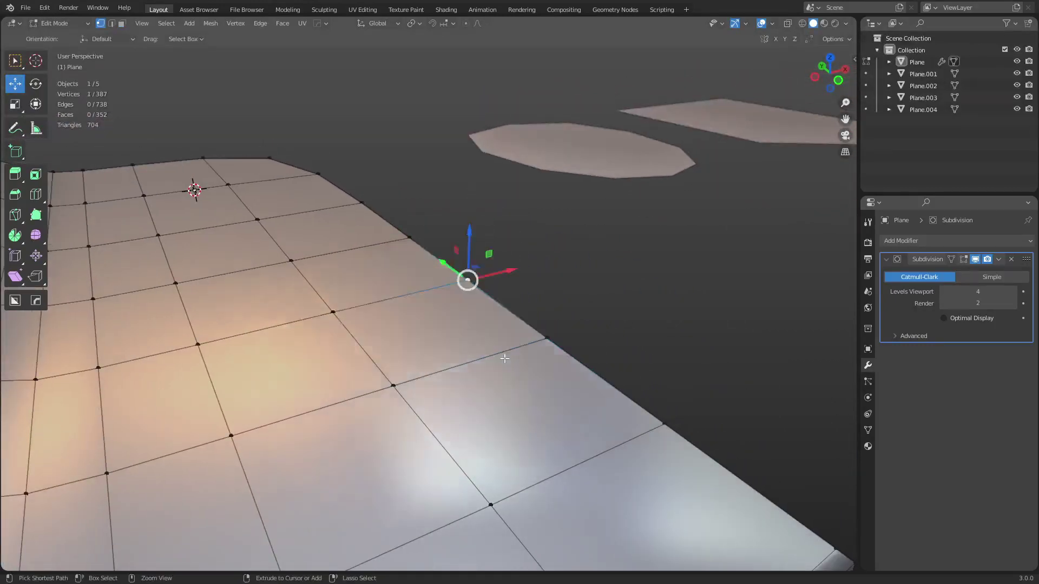
Step: Add two loop cuts running across the channel and the surfaces on both sides of it
middle_click_drag(505, 358, 376, 336)
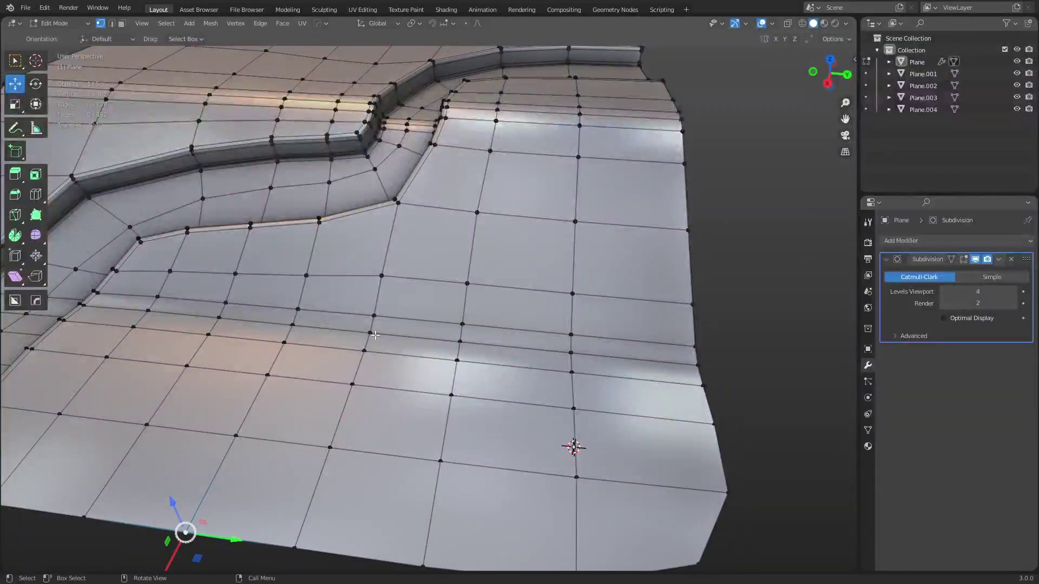
middle_click_drag(552, 246, 501, 348, "shift")
middle_click_drag(391, 343, 420, 362)
middle_click_drag(433, 361, 535, 378, "shift")
scroll(535, 377, "down", 2)
middle_click_drag(639, 440, 656, 445)
middle_click_drag(538, 483, 527, 459, "shift")
key("ctrl+r")
left_click(409, 311)
left_click(412, 314)
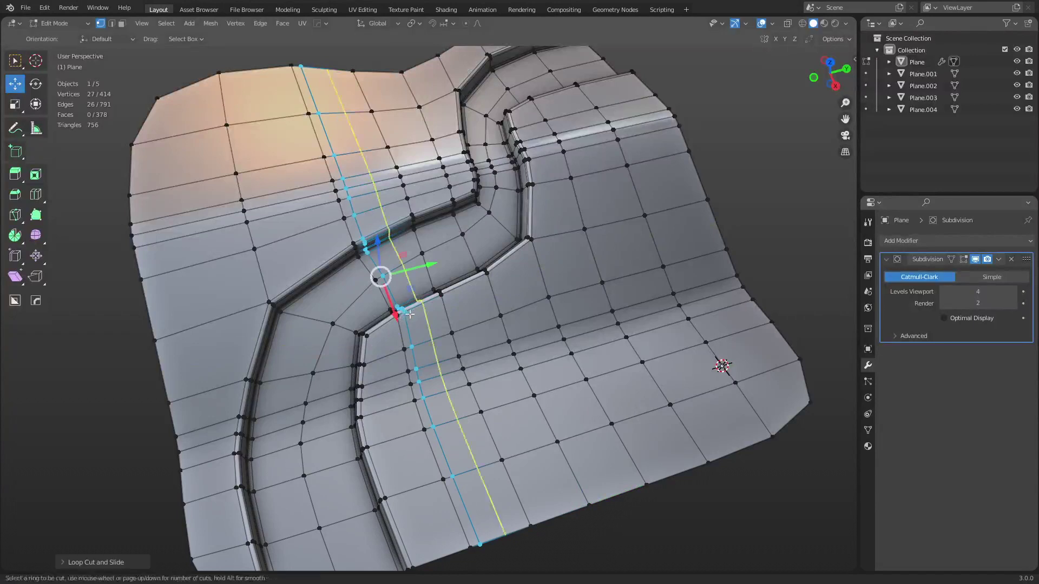
left_click(412, 314)
left_click(433, 324)
Step: Examine the smoothed surface with the added loops in object mode and return to edit mode
key("ctrl+Tab")
left_click(389, 330)
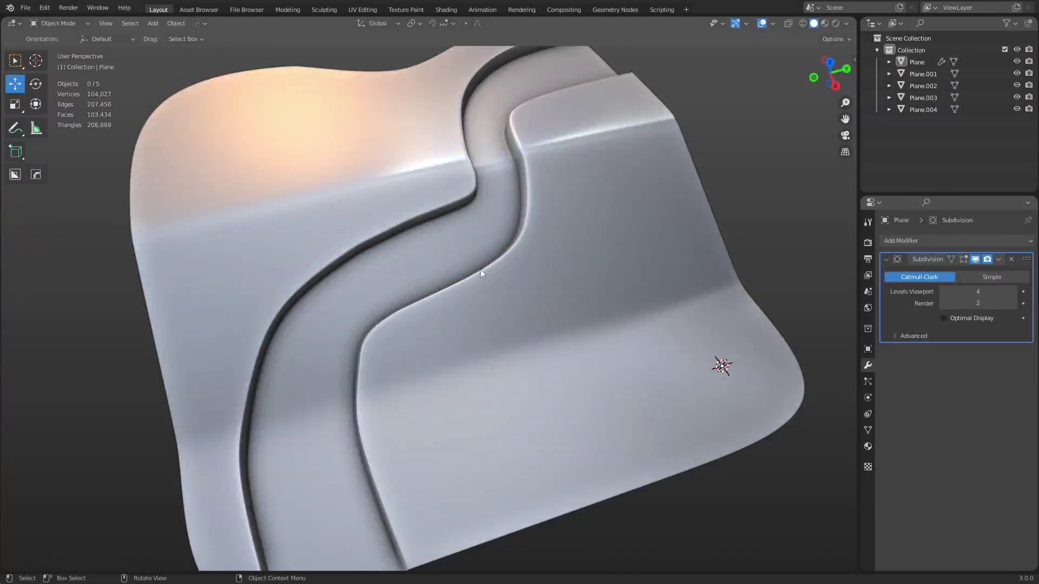
key("ctrl+Tab")
left_click(433, 288)
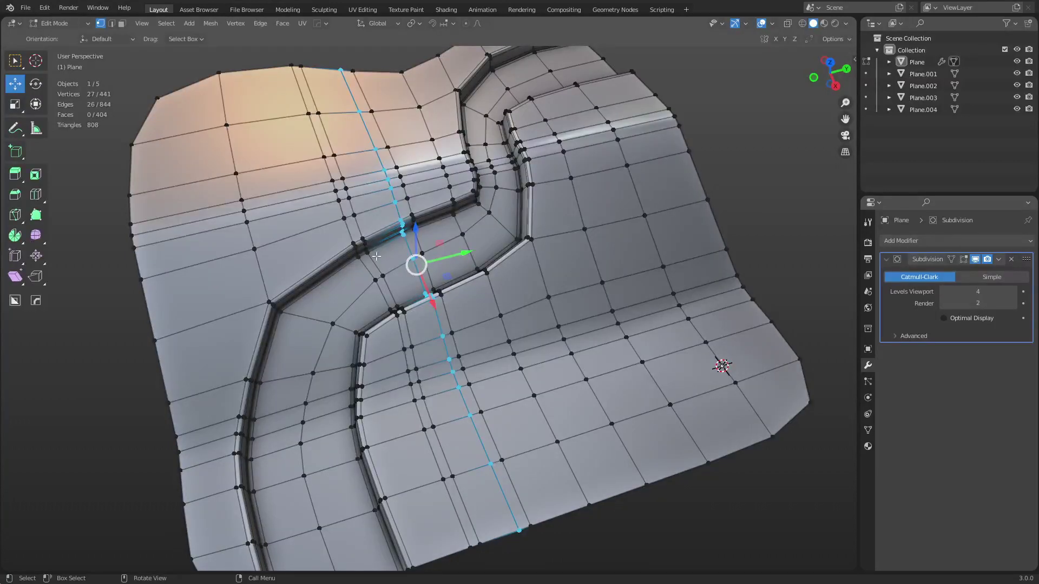
key("ctrl+Tab")
left_click(476, 368)
middle_click_drag(483, 380, 568, 290)
left_click(523, 361)
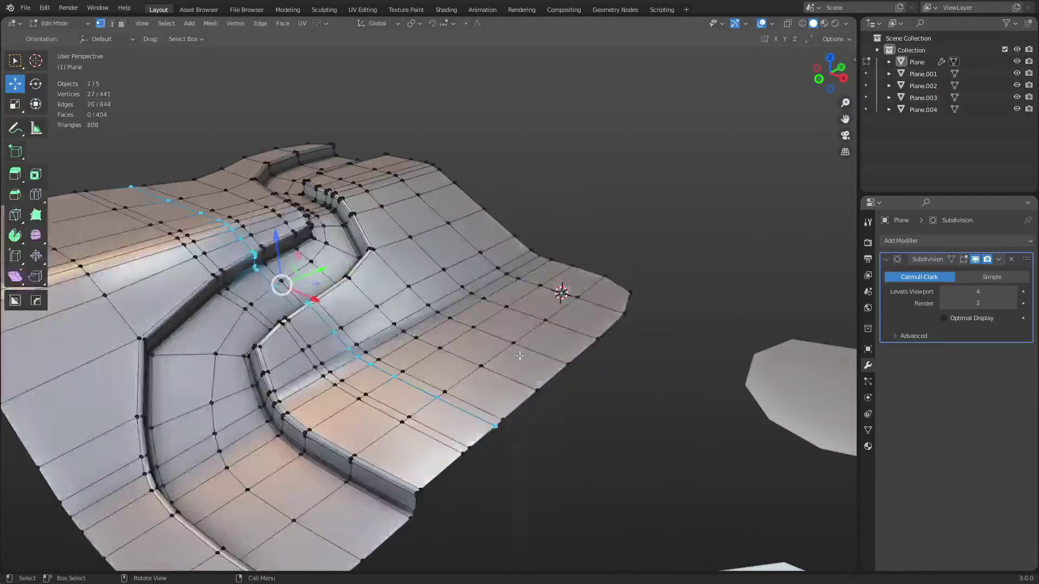
Step: Raise a vertex on an added loop along the Z axis and check the smoothed surface in object mode
left_click(437, 394)
key("g")
key("z")
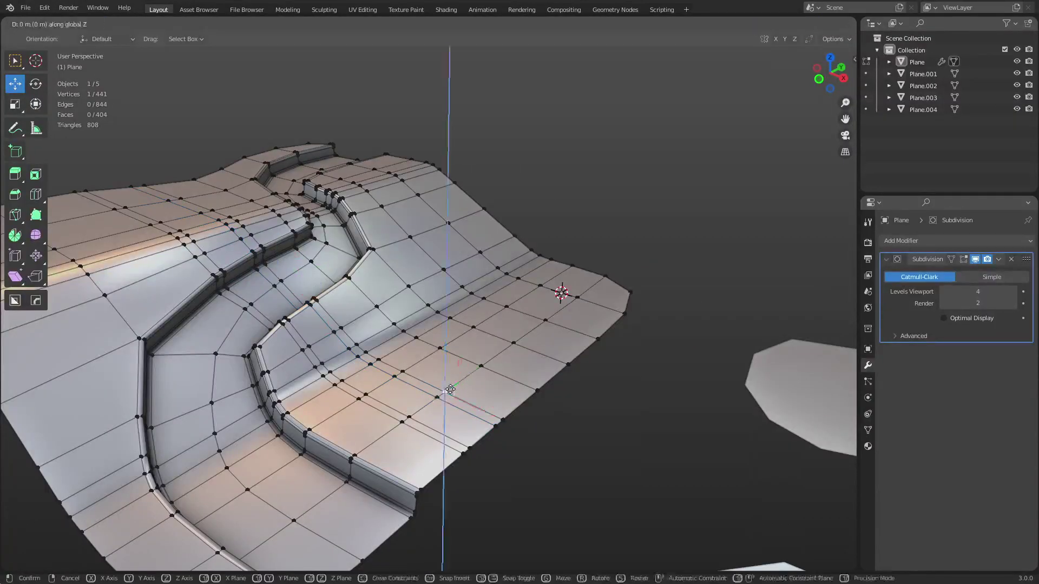
left_click(460, 362)
key("Tab")
middle_click_drag(465, 405, 541, 440)
key("Tab")
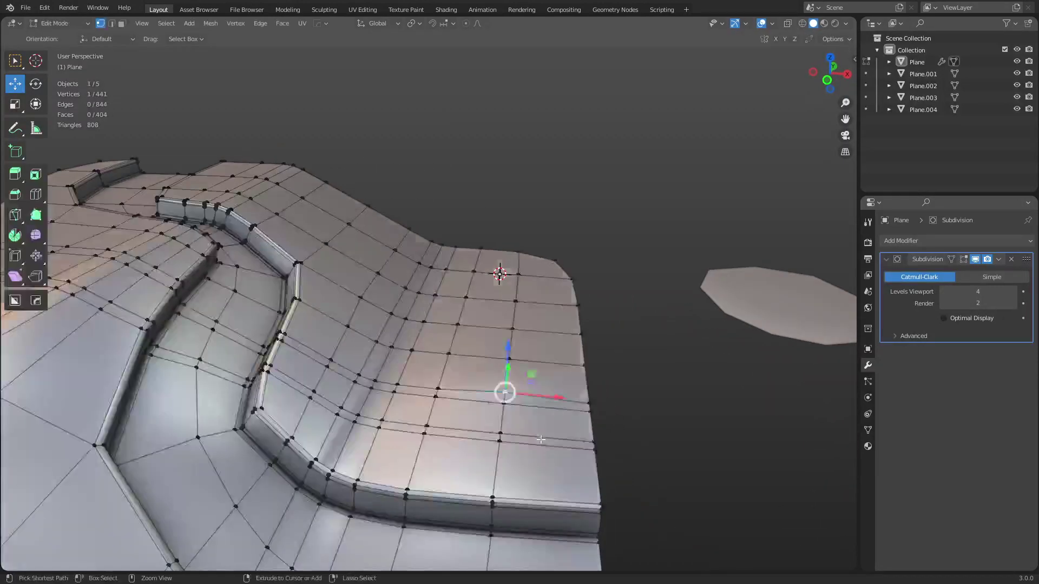
Step: Undo the vertex move and the loop cuts added across the channel
left_click(539, 433, "alt")
key("Tab")
key("ctrl+z")
key("ctrl+z")
key("ctrl+z")
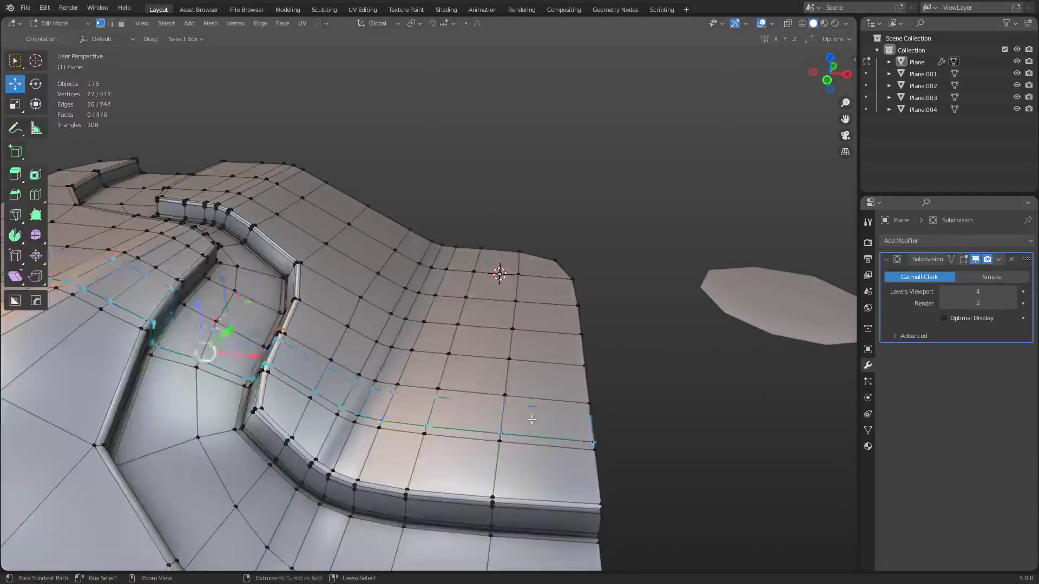
middle_click_drag(523, 418, 454, 428)
Step: Remove the Subdivision modifier from the plane in object mode
left_click(457, 364)
key("Tab")
left_click(1011, 258)
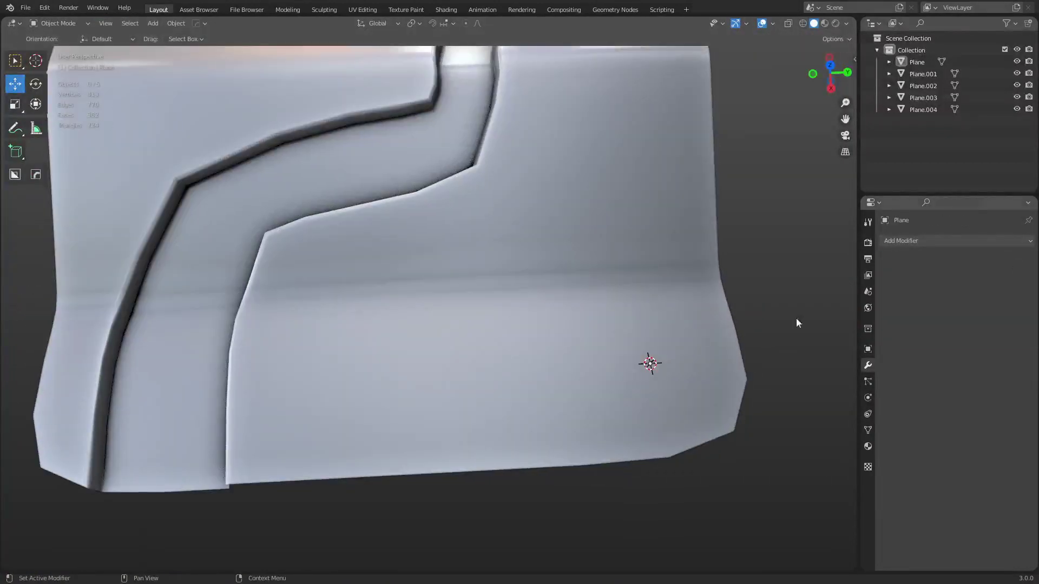
Step: Knife-cut a diagonal through one face of the lower surface beside the channel and short edges through its neighbouring faces
key("Tab")
middle_click_drag(560, 362, 616, 336)
scroll(571, 379, "up", 1)
key("1")
middle_click_drag(538, 428, 571, 348, "shift")
scroll(567, 349, "up", 2)
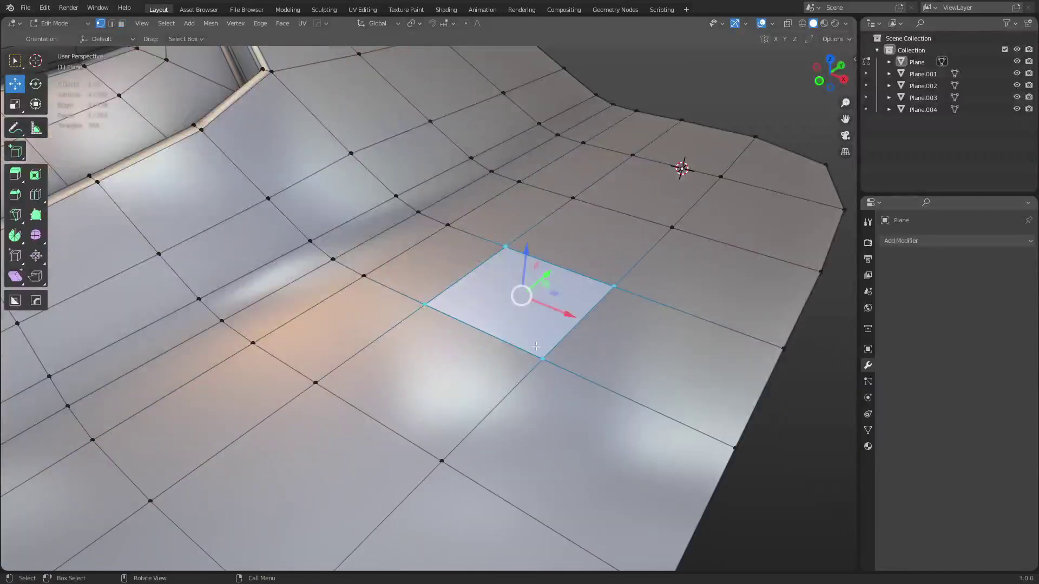
key("k")
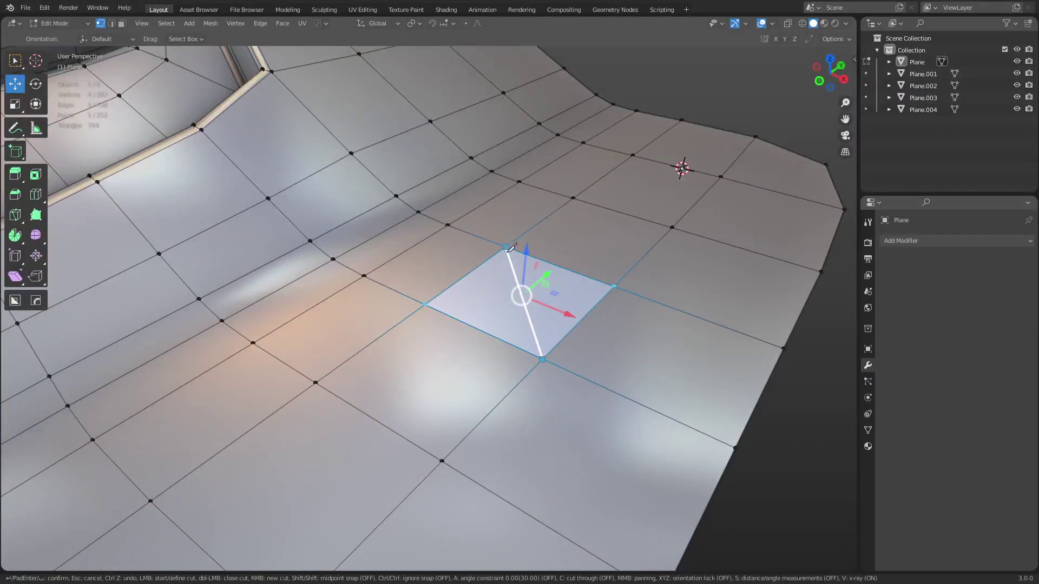
left_click(474, 328)
left_click(410, 249)
key("Return")
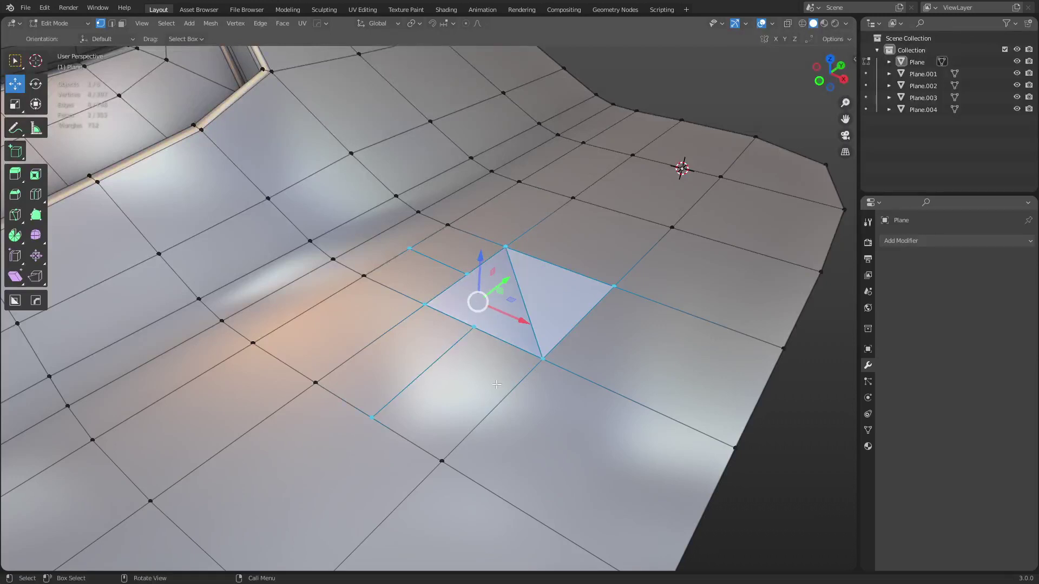
Step: Display the wireframe in object mode, examine the cut faces and return to edit mode
key("Tab")
middle_click_drag(448, 417, 431, 306)
key("shift+w")
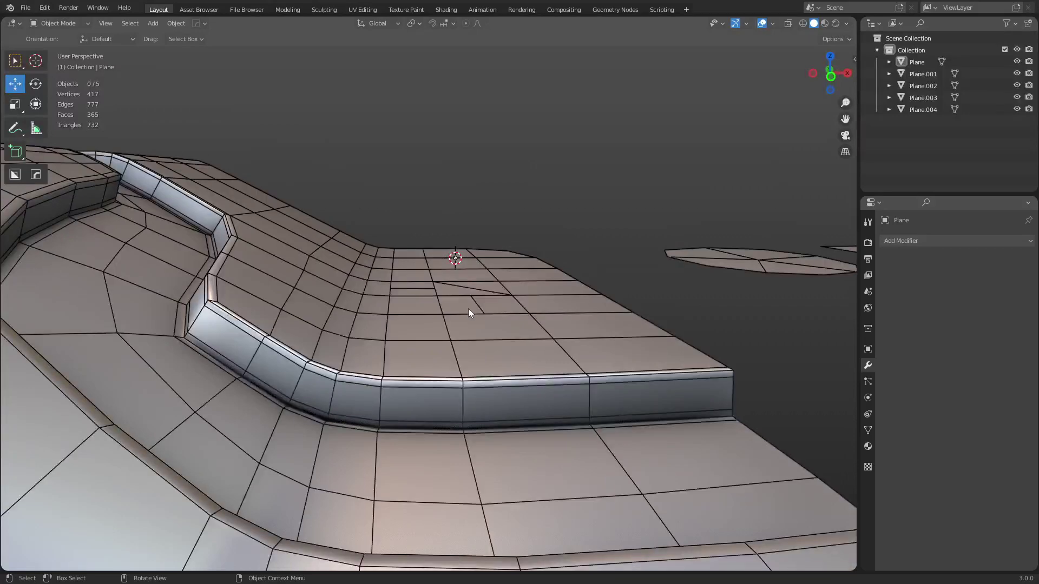
middle_click_drag(486, 327, 493, 370)
key("ctrl+Tab")
left_click(507, 346)
Step: Knife-cut further edges joining the loose cut ends to nearby vertices around the diagonal
left_click(449, 354)
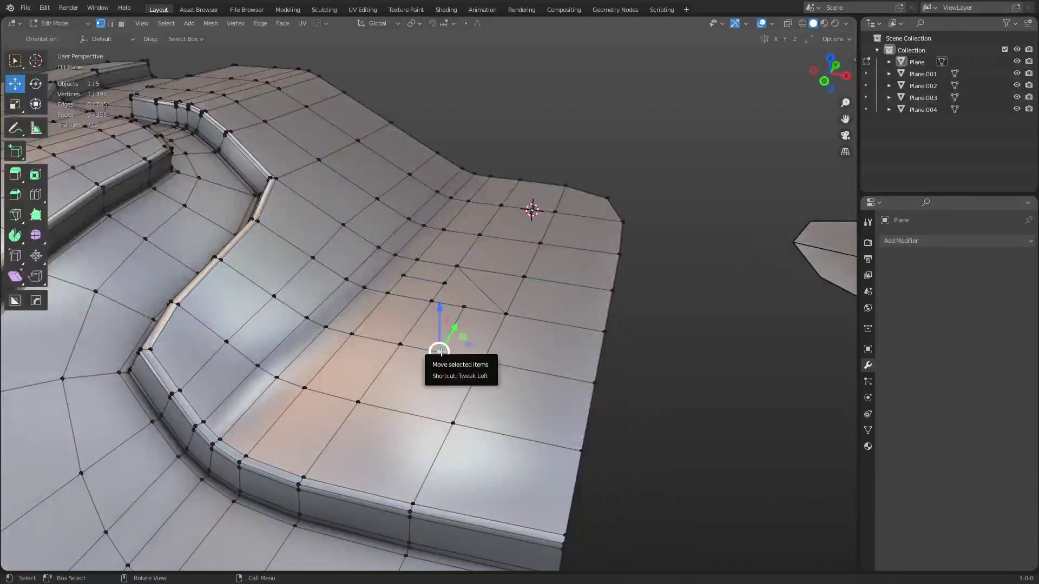
key("k")
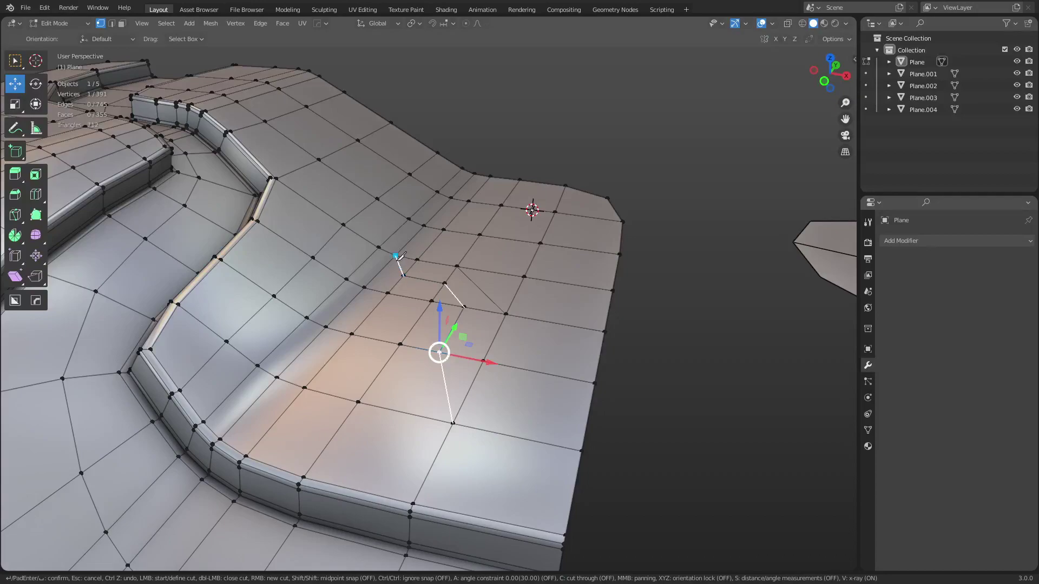
key("Return")
Step: Examine the irregular cut topology in object mode with viewport overlays toggled
key("ctrl+Tab")
left_click(498, 359)
middle_click_drag(555, 392, 462, 402)
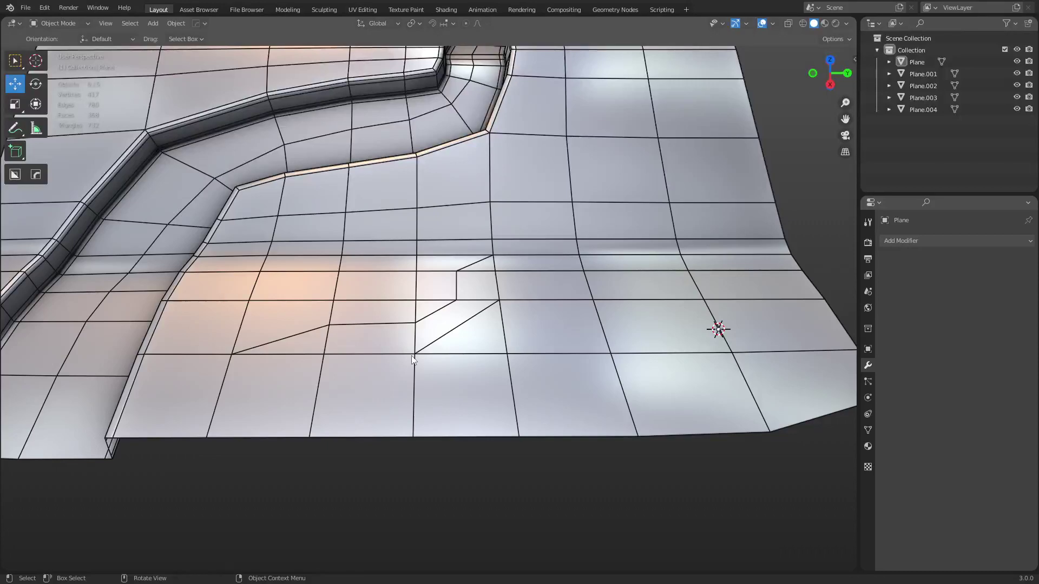
key("alt+shift+z")
key("alt+shift+z")
middle_click_drag(394, 350, 378, 376)
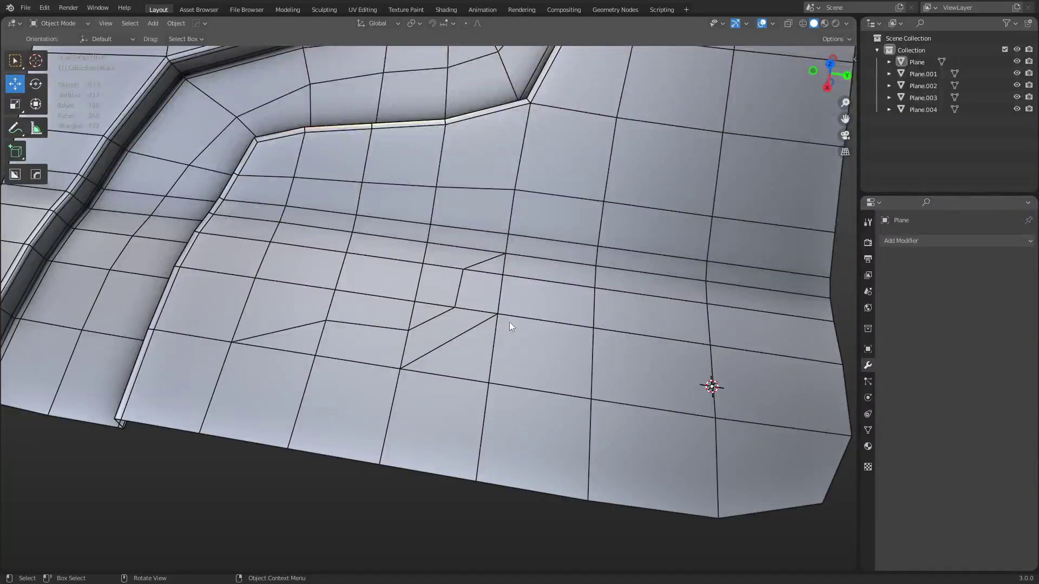
Step: Add a Subdivision Surface modifier to the plane with the knife-cut faces
left_click(696, 332)
left_click(916, 241)
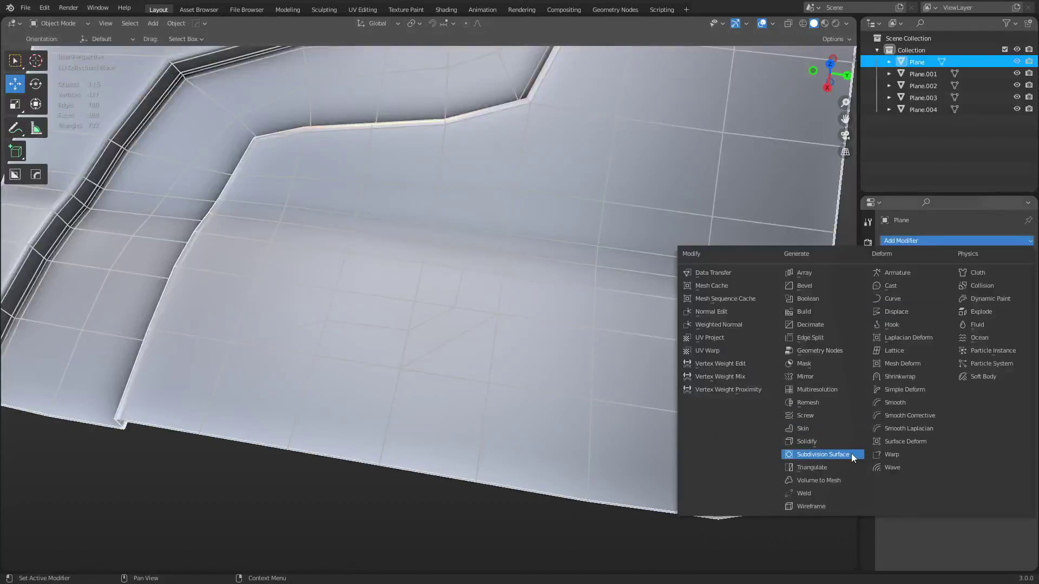
left_click(851, 454)
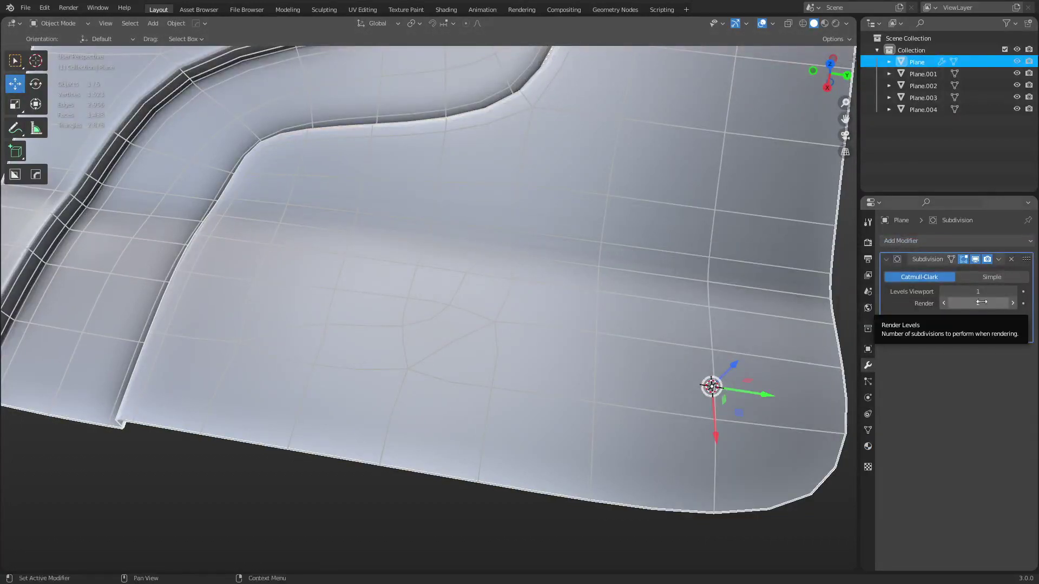
Step: Apply the Subdivision modifier on the plane and enter edit mode
key("ctrl+a")
key("ctrl+Tab")
left_click(542, 368)
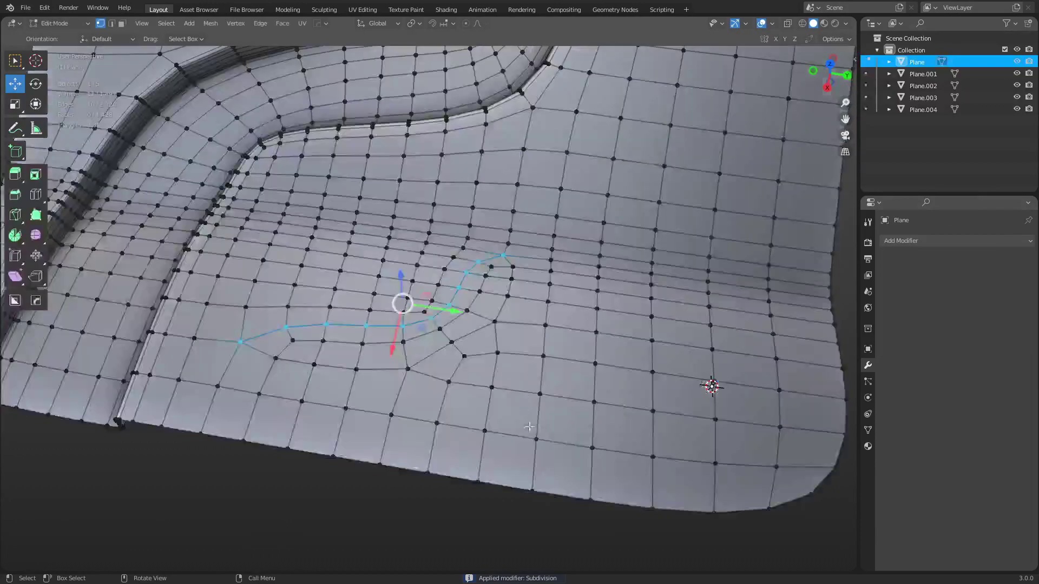
Step: Turn the edge running from the irregular faces toward the plane's front border with Smart Edge
middle_click_drag(529, 427, 481, 385)
key("3")
left_click(319, 417)
left_click(300, 410, "shift")
left_click(339, 417, "shift")
left_click(359, 413, "shift")
middle_click_drag(360, 412, 433, 340, "shift")
key("2")
left_click(380, 388)
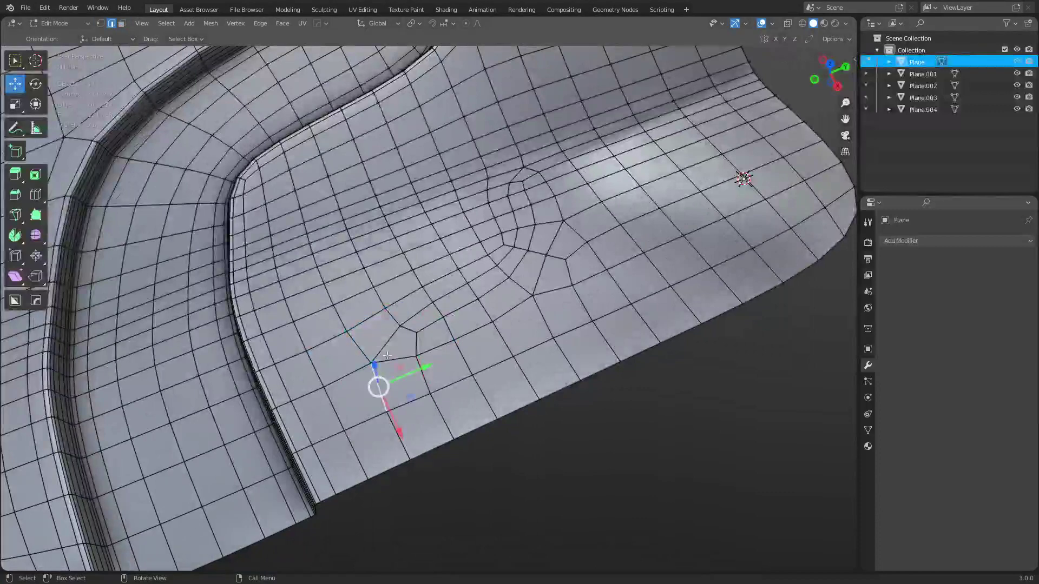
key("ctrl+2")
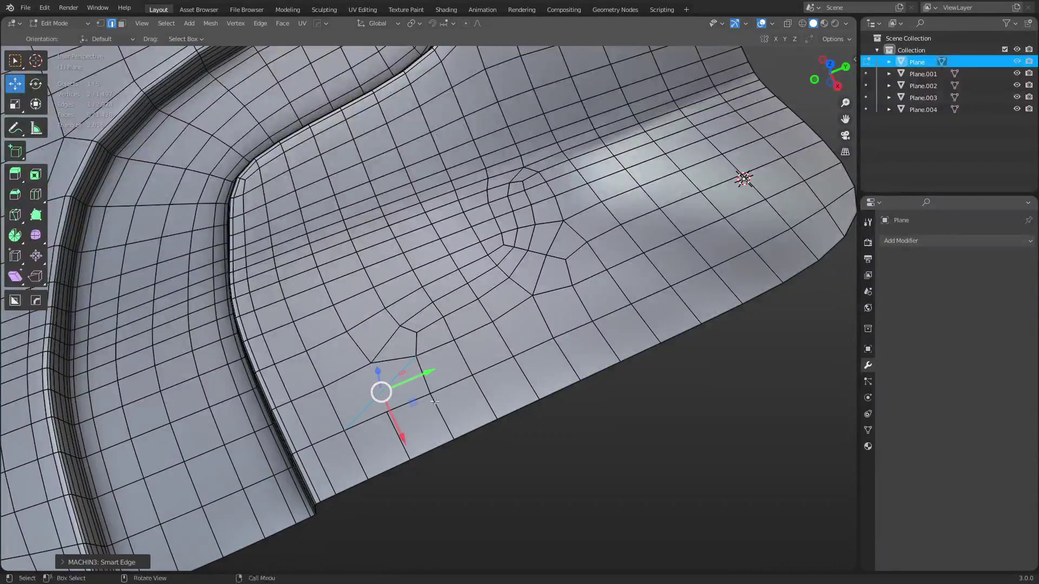
Step: Try turning the neighbouring edges around the irregular faces, undoing the unwanted turns
left_click(364, 369)
key("ctrl+2")
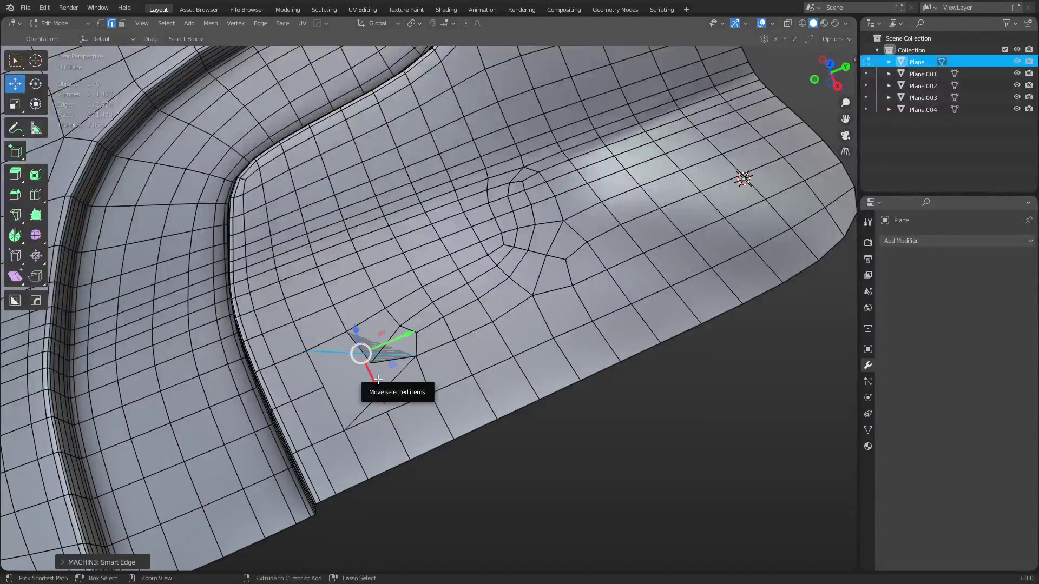
key("ctrl+z")
left_click(397, 349)
left_click(393, 363)
key("ctrl+2")
left_click(402, 375)
key("ctrl+2")
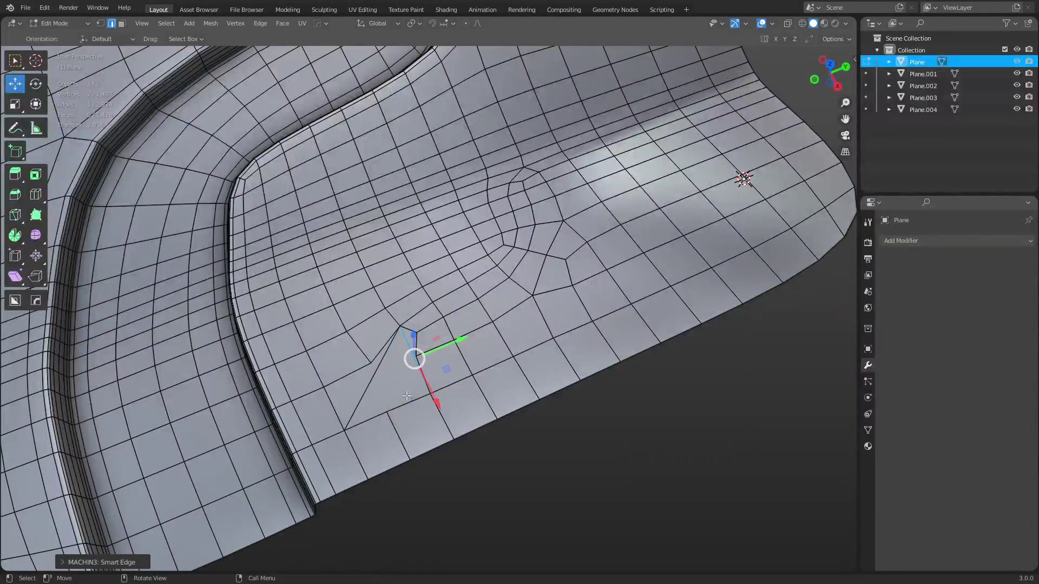
key("ctrl+z")
Step: Turn the edges beside the irregular quads so diagonals fan out from the corner vertex toward the front border
left_click(374, 393)
key("2")
key("2")
left_click(359, 353)
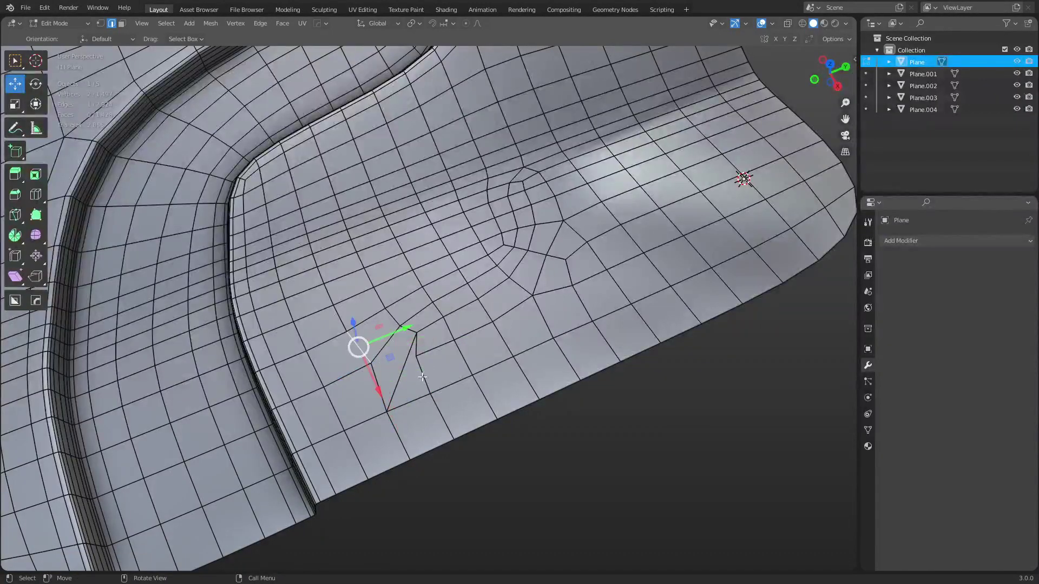
left_click(383, 348)
left_click(437, 370)
key("ctrl+2")
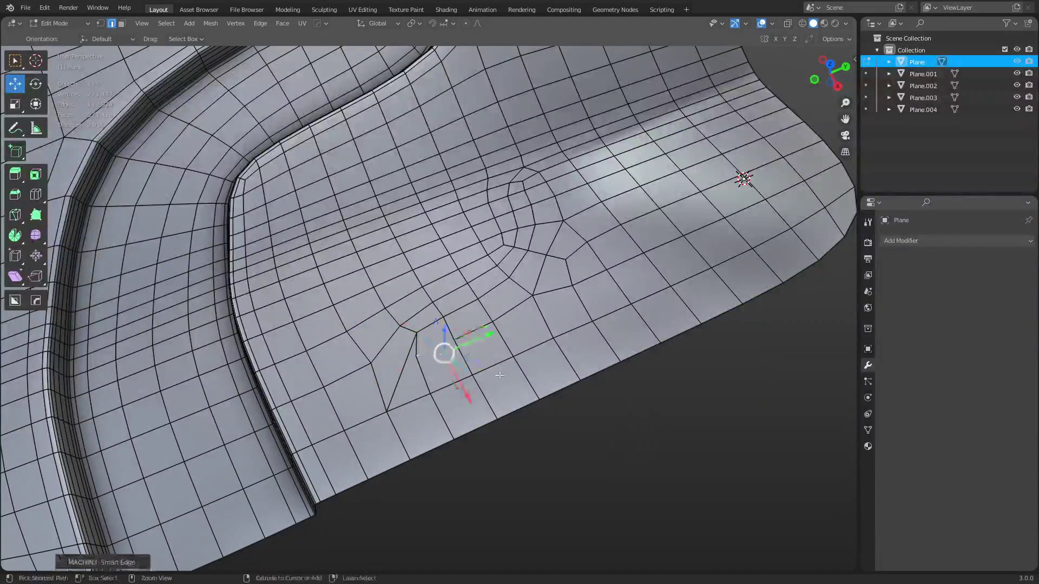
Step: Check the faces and vertex where the turned edges meet, and turn the adjacent edge above them
key("3")
left_click(455, 383, "alt")
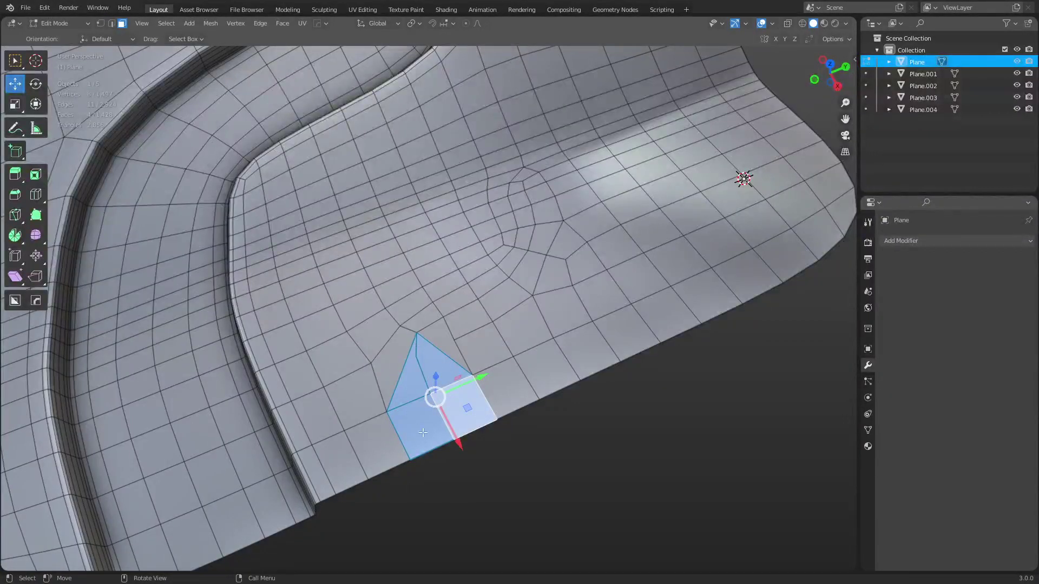
key("1")
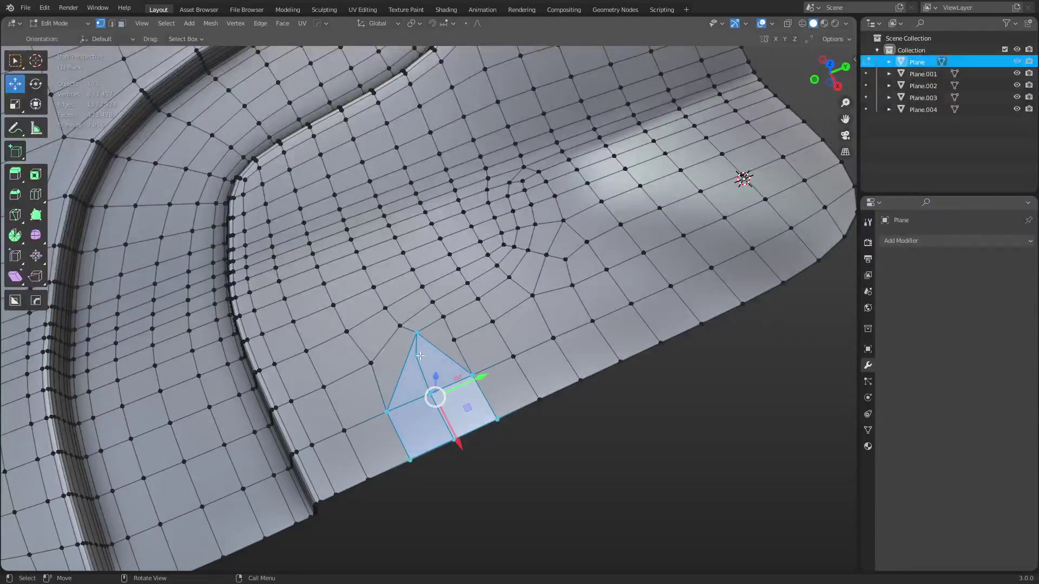
left_click(419, 356)
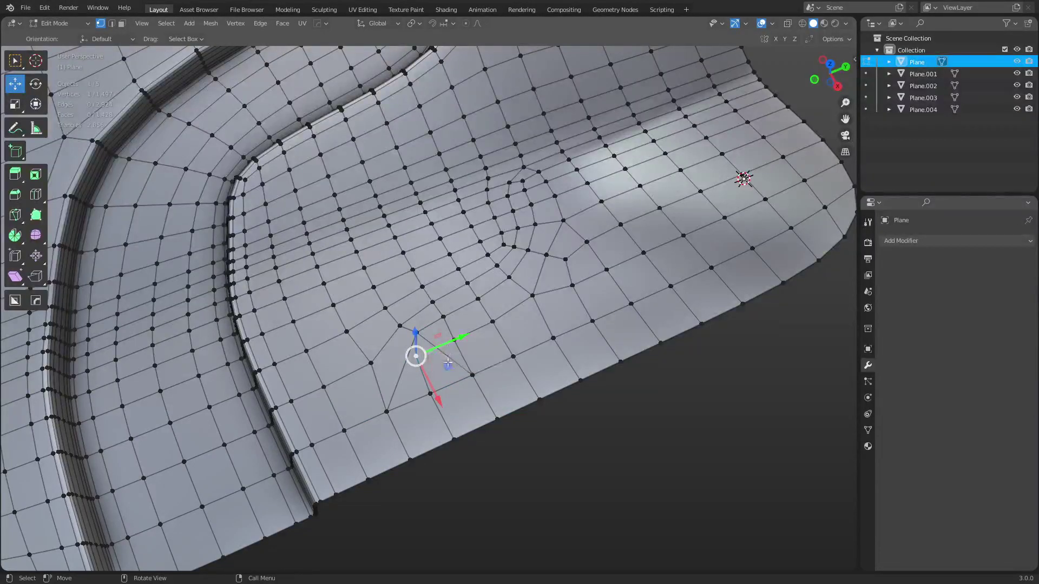
key("2")
left_click(422, 369)
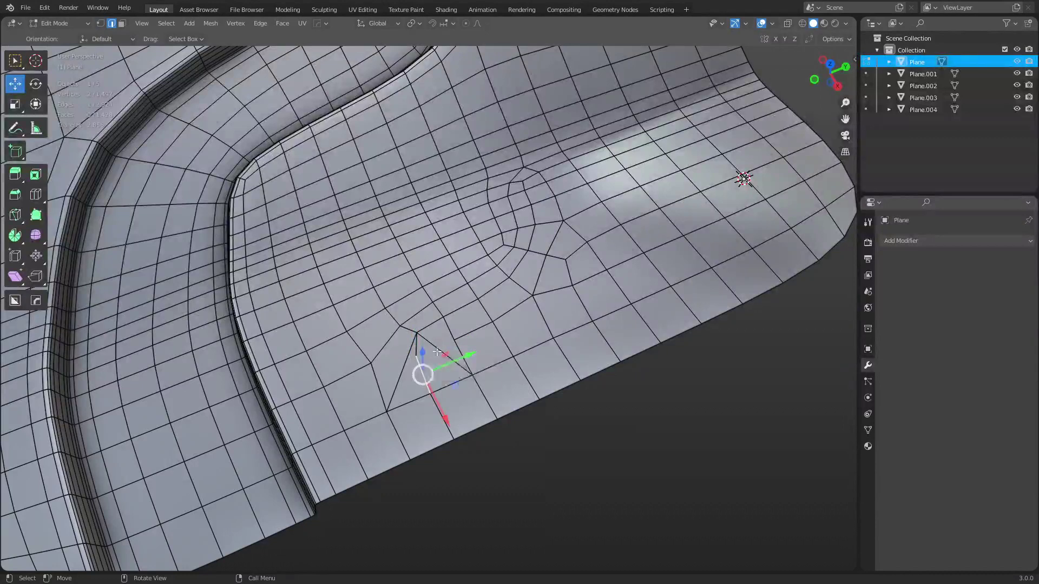
left_click(439, 351)
left_click(426, 326)
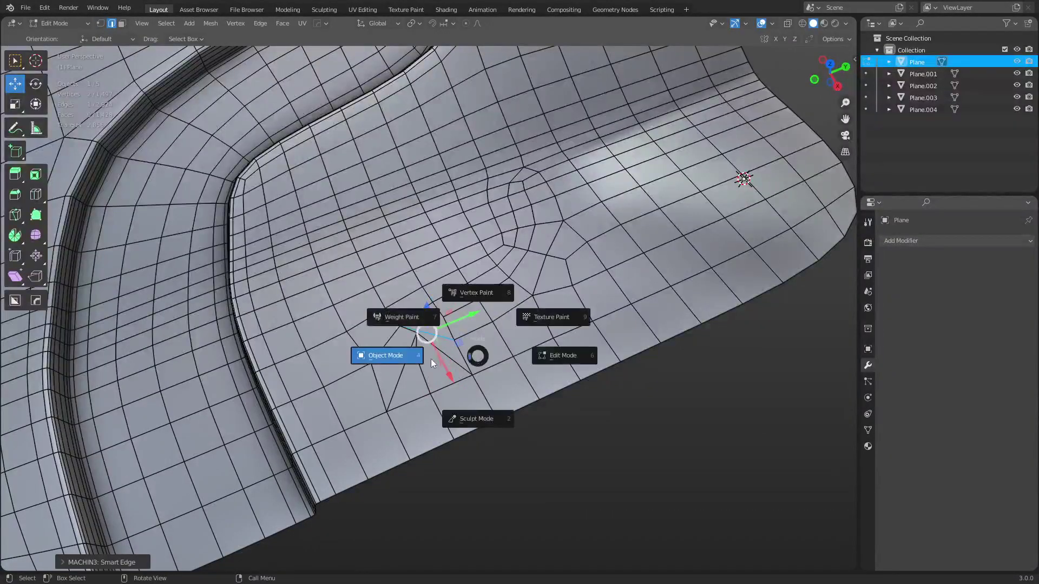
Step: Examine the turned edges in object mode with the wireframe shading toggled, and return to edit mode
key("Tab")
key("shift+z")
key("shift+z")
key("ctrl+Tab")
left_click(505, 359)
Step: Trace the face loop bending around the knife-cut area and turn an edge of the quads in front of it
key("3")
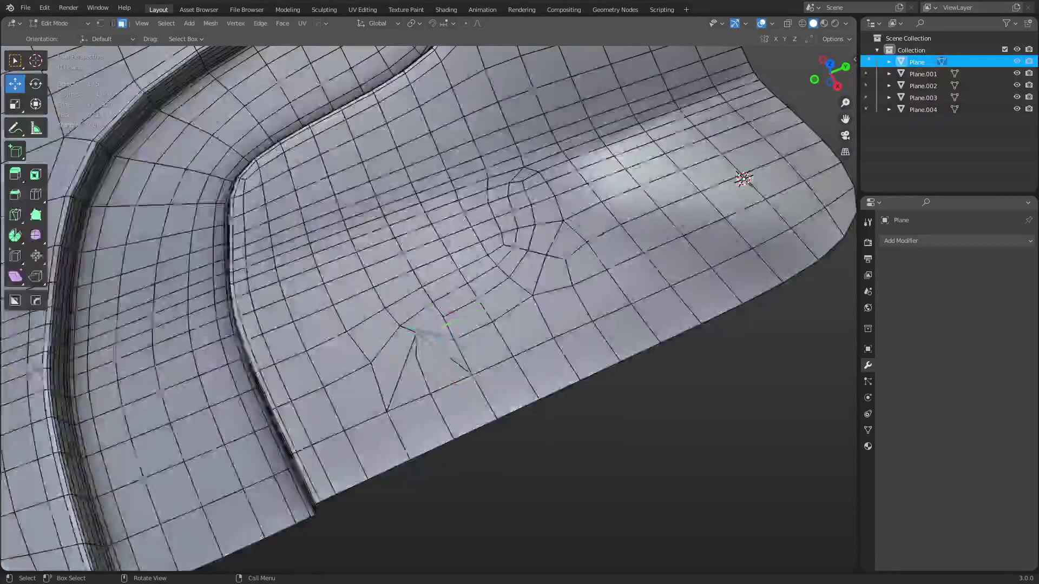
left_click(452, 327, "alt")
middle_click_drag(528, 358, 585, 414, "shift")
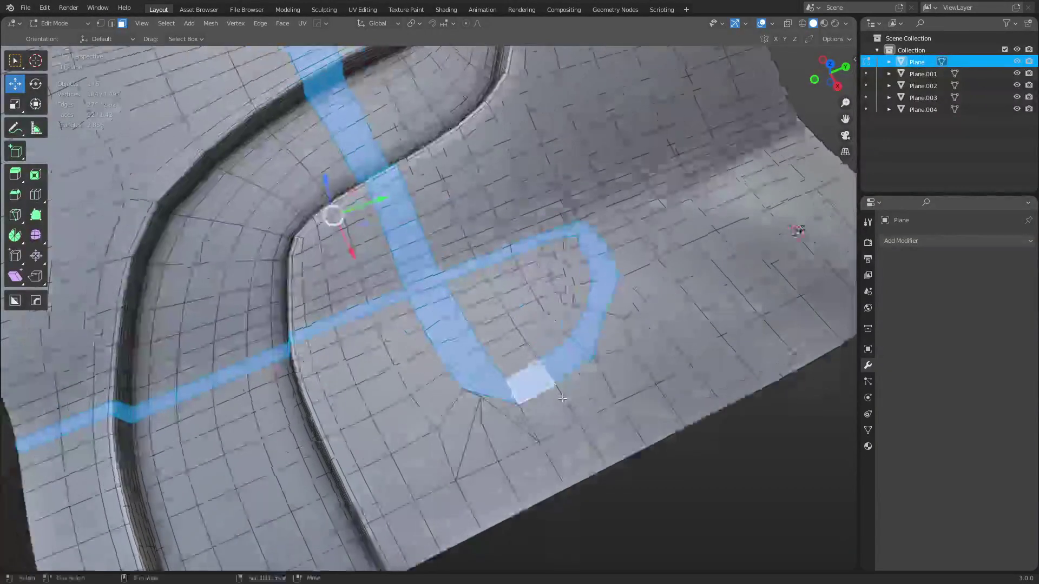
scroll(323, 353, "down", 4)
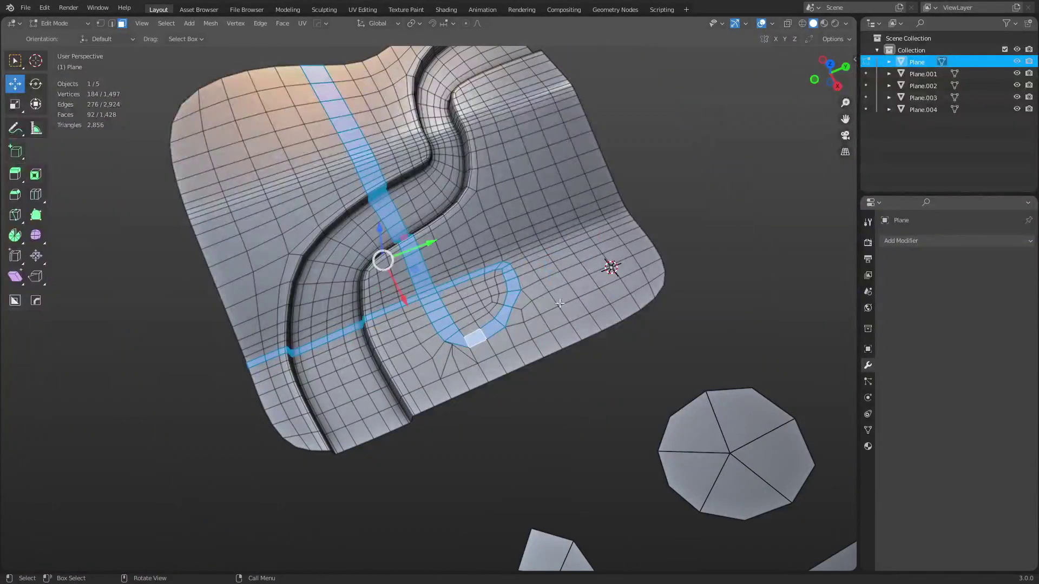
middle_click_drag(648, 342, 506, 332)
scroll(616, 372, "up", 4)
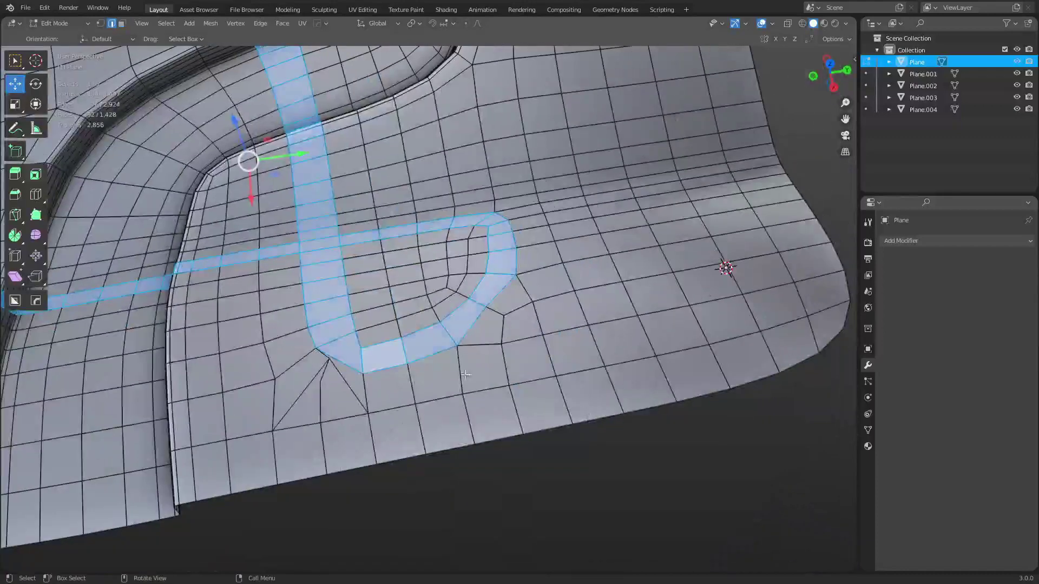
key("2")
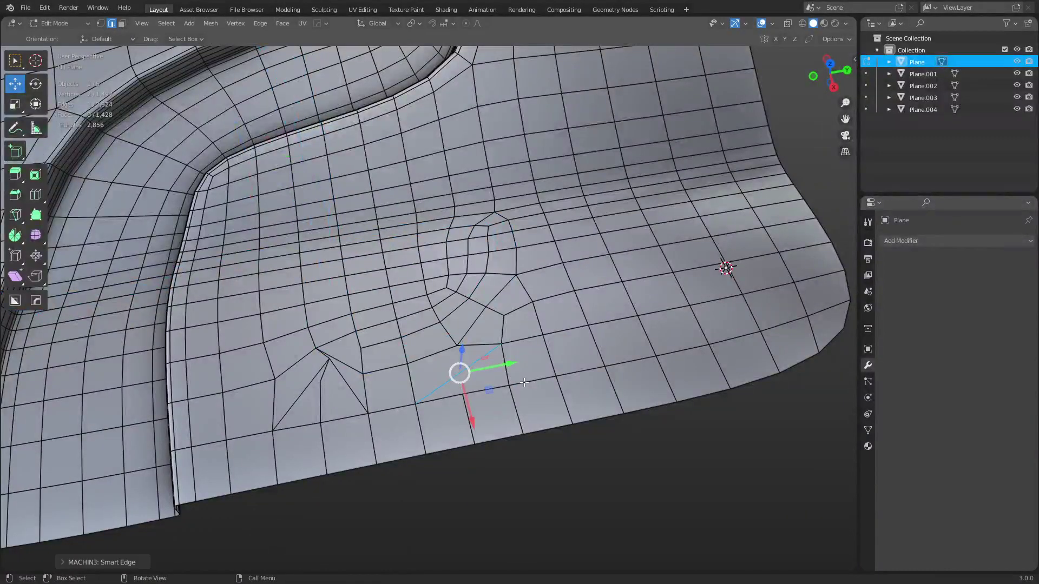
middle_click_drag(675, 343, 525, 375, "shift")
Step: Select two adjacent quads on the regular grid beside the irregular faces and knife-cut one diagonal across both
key("3")
left_click(461, 339)
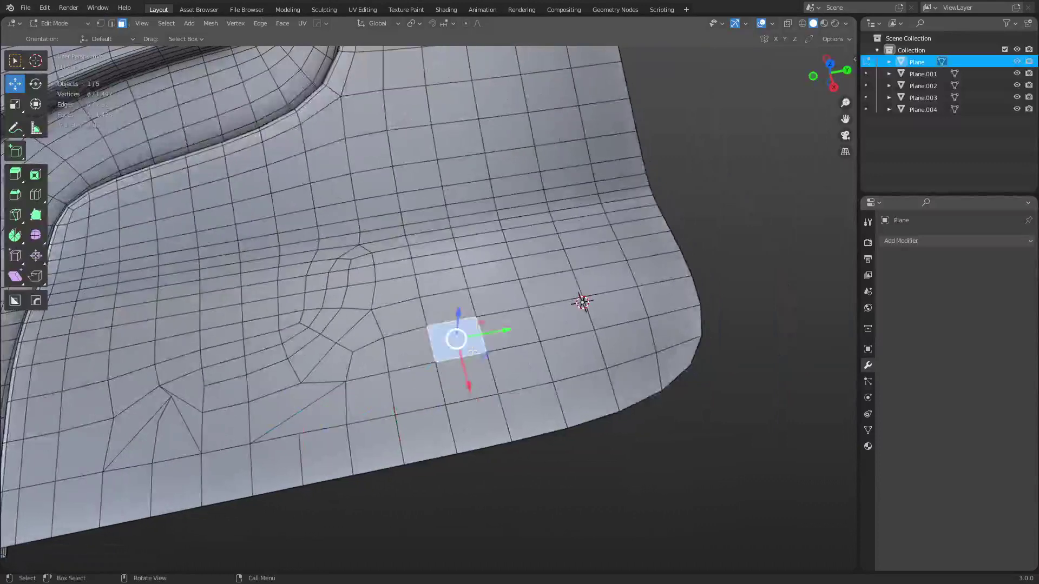
left_click(508, 331, "ctrl")
middle_click_drag(509, 331, 520, 324)
scroll(522, 321, "up", 3)
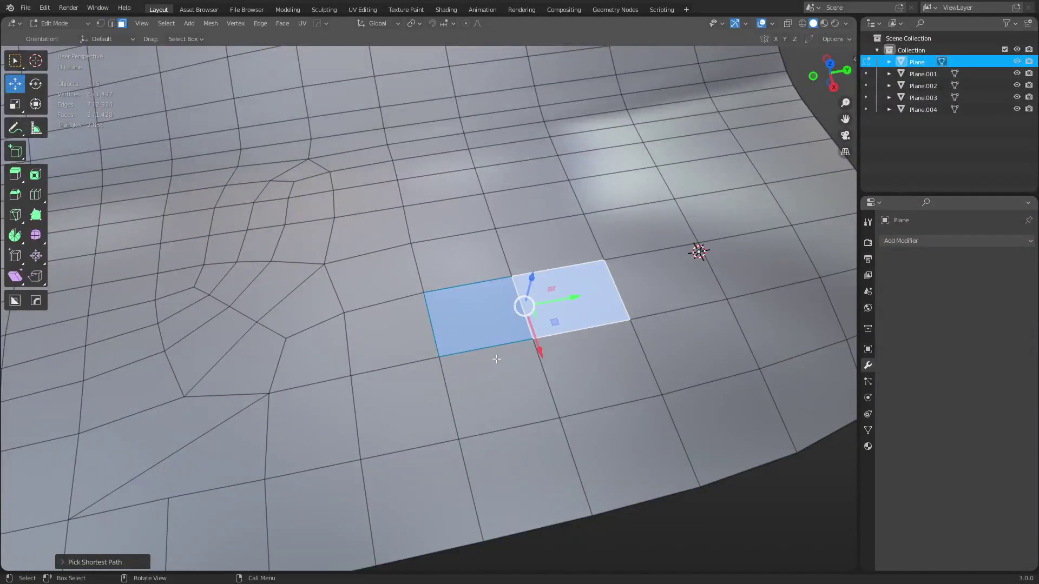
left_click(488, 329)
left_click(492, 257, "shift")
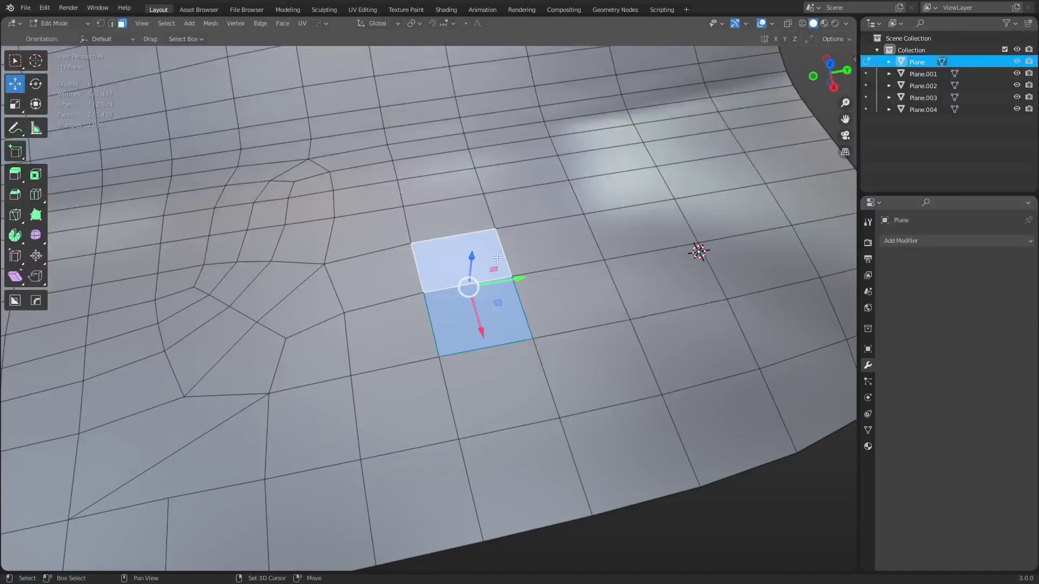
key("k")
left_click(440, 357)
left_click(496, 230)
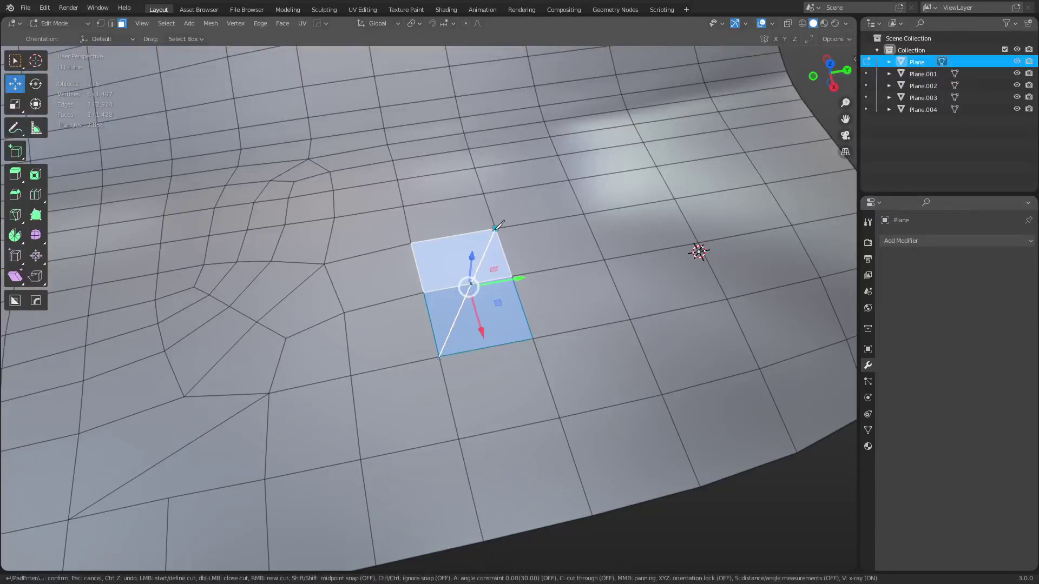
key("Return")
Step: Dissolve the original edge shared by the two diagonally cut quads
key("2")
left_click(488, 281)
key("x")
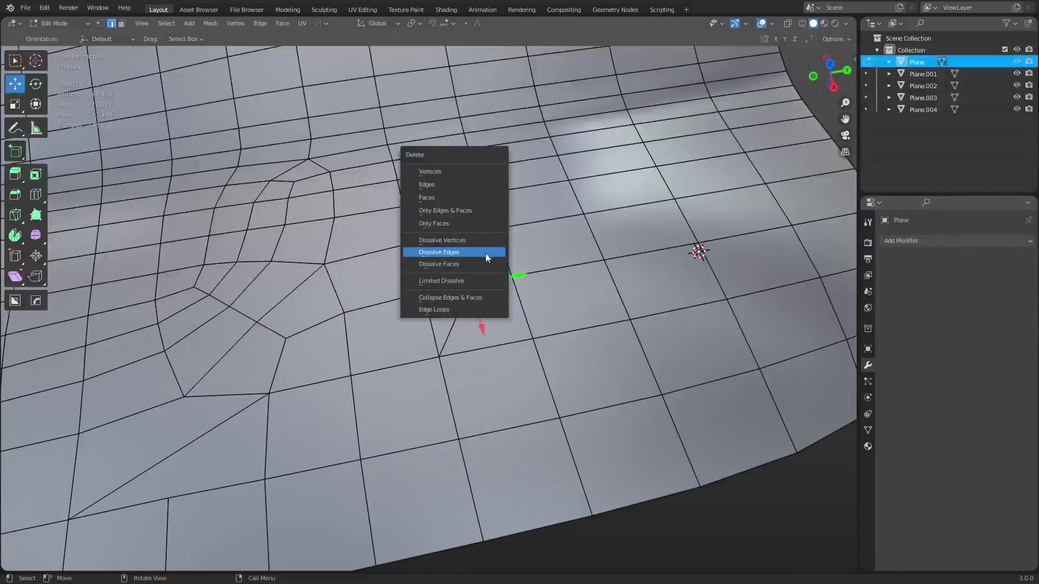
left_click(485, 254)
Step: Check the diagonal cut in object mode and select the face loops around it to trace the redirected flow
key("ctrl+Tab")
left_click(589, 340)
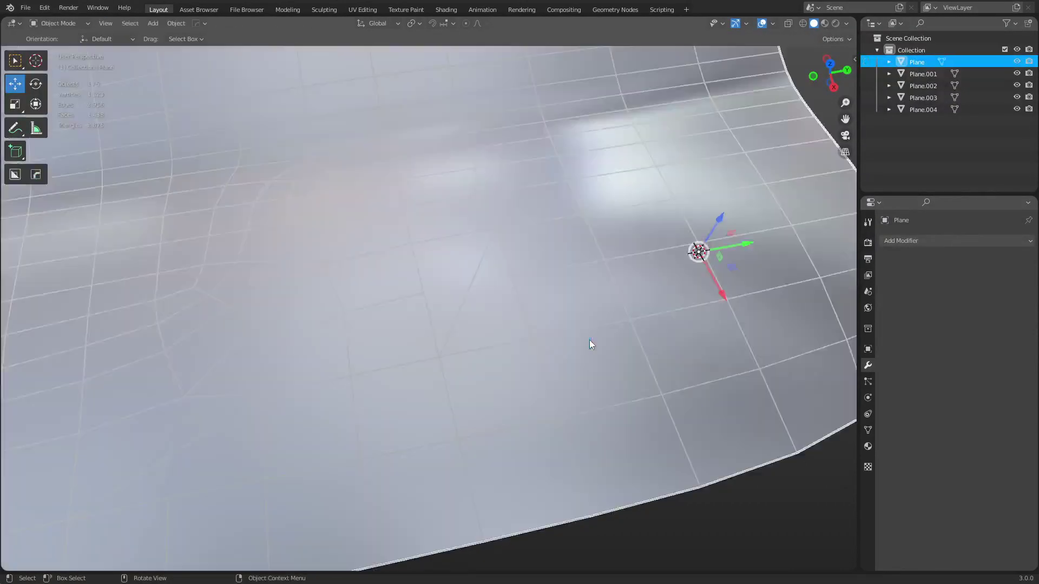
key("Tab")
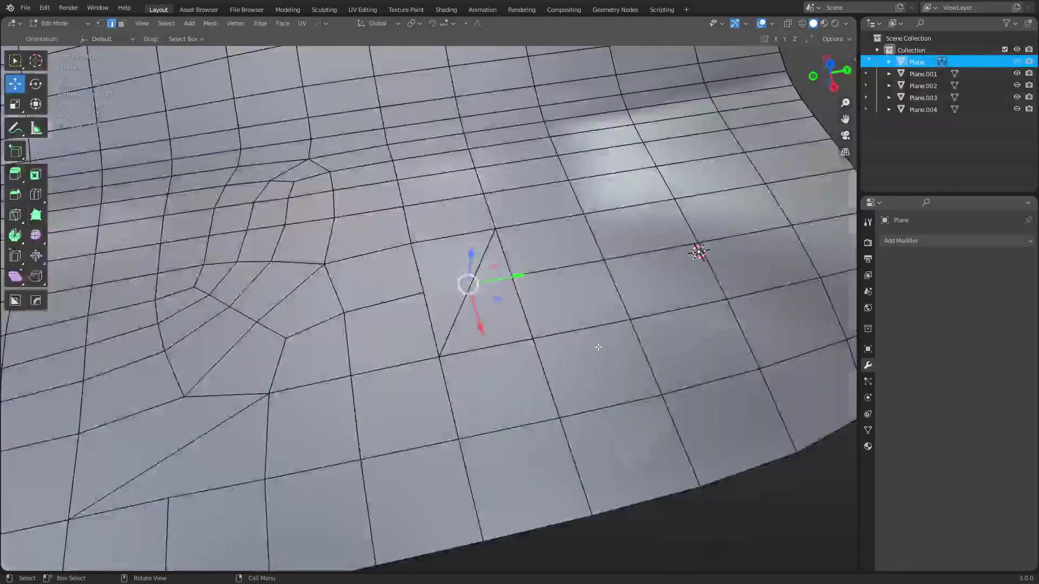
key("3")
left_click(494, 345, "alt")
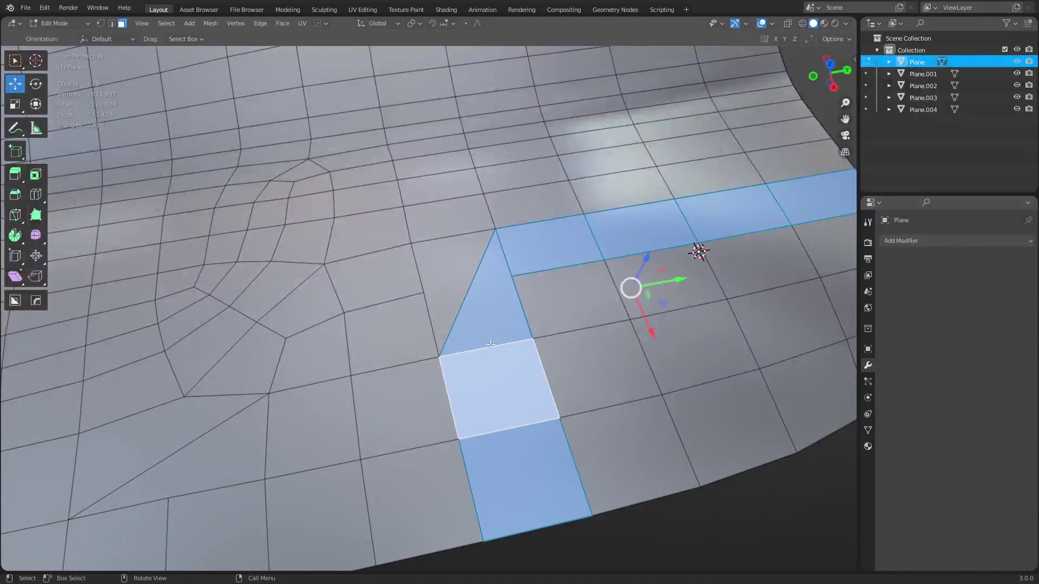
middle_click_drag(499, 346, 487, 331)
left_click(482, 327, "alt")
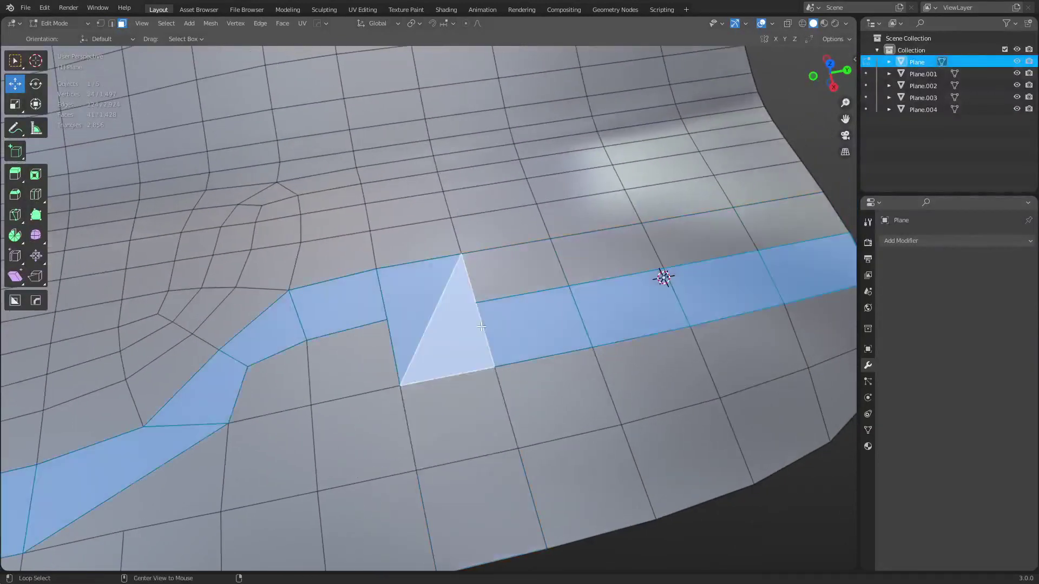
left_click(406, 346, "alt")
left_click(393, 351, "alt")
scroll(487, 338, "down", 7)
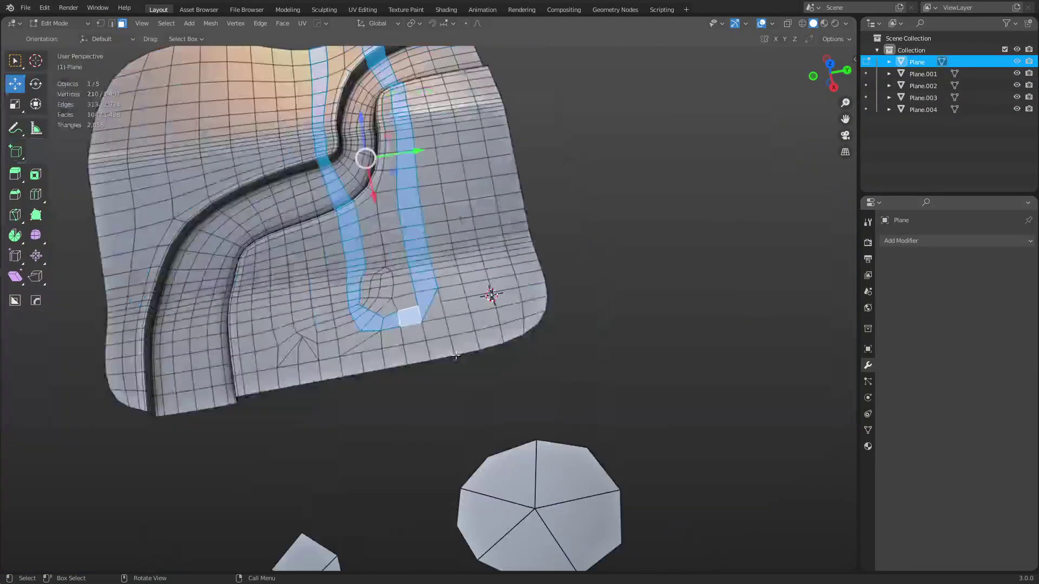
Step: Return to object mode, deselect the plane and examine its complete wireframe
middle_click_drag(489, 339, 546, 418, "shift")
key("ctrl+Tab")
left_click(413, 264)
left_click(619, 258)
scroll(625, 336, "down", 1)
middle_click_drag(625, 336, 553, 315)
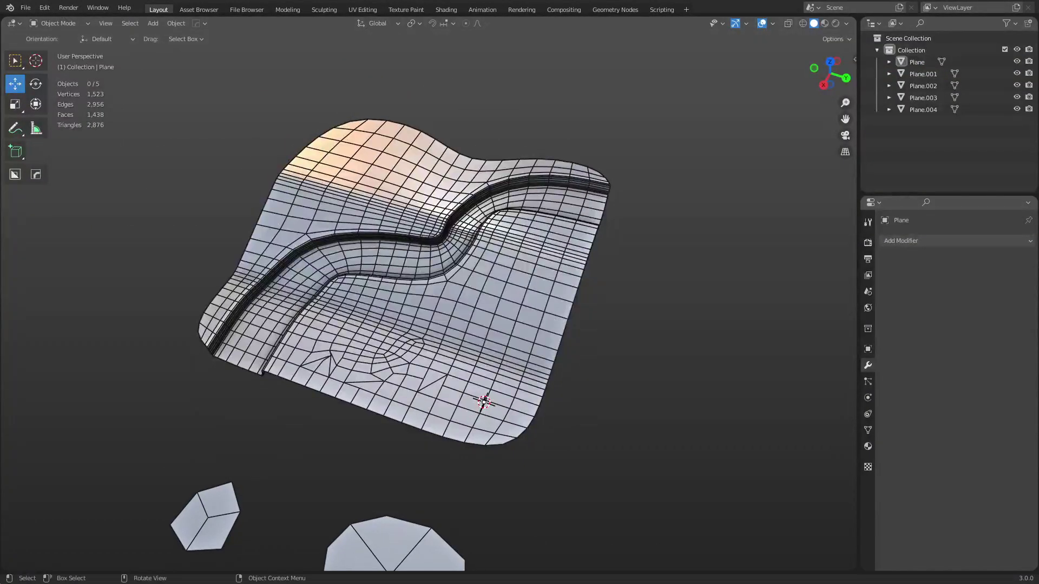